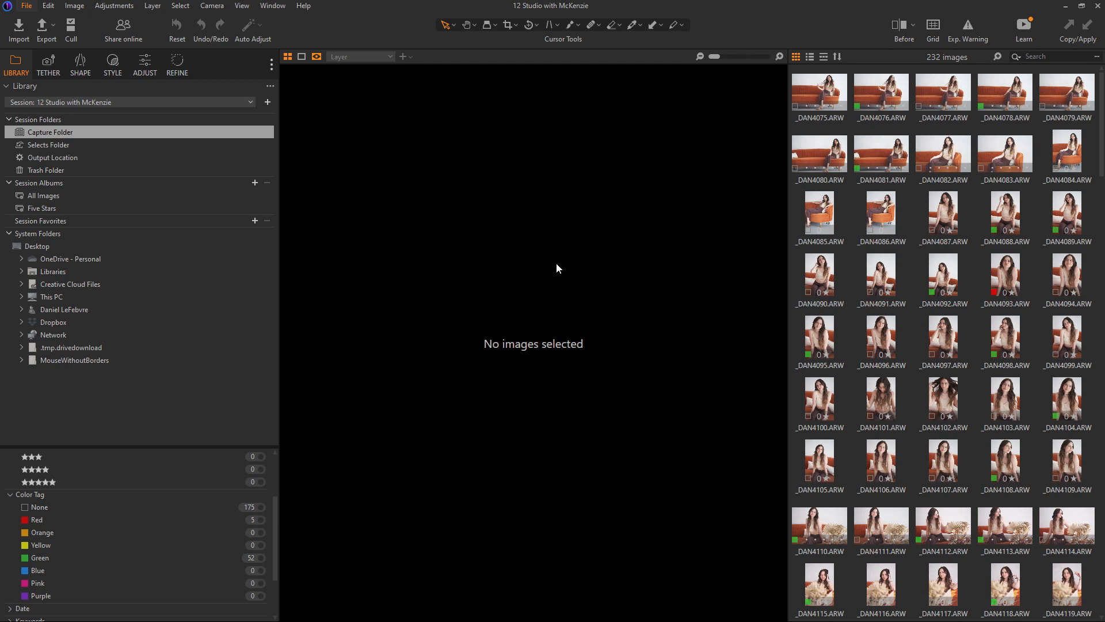
Step: Filter the Capture Folder by color tag, checking the red-tagged images and settling on the green-tagged ones
click(97, 557)
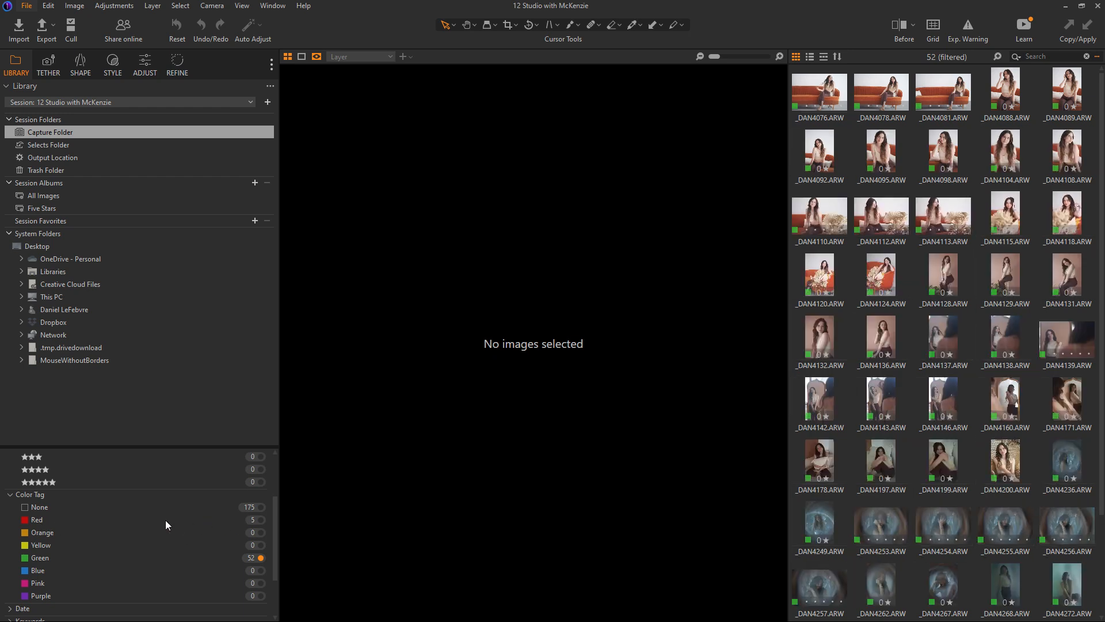
click(212, 520)
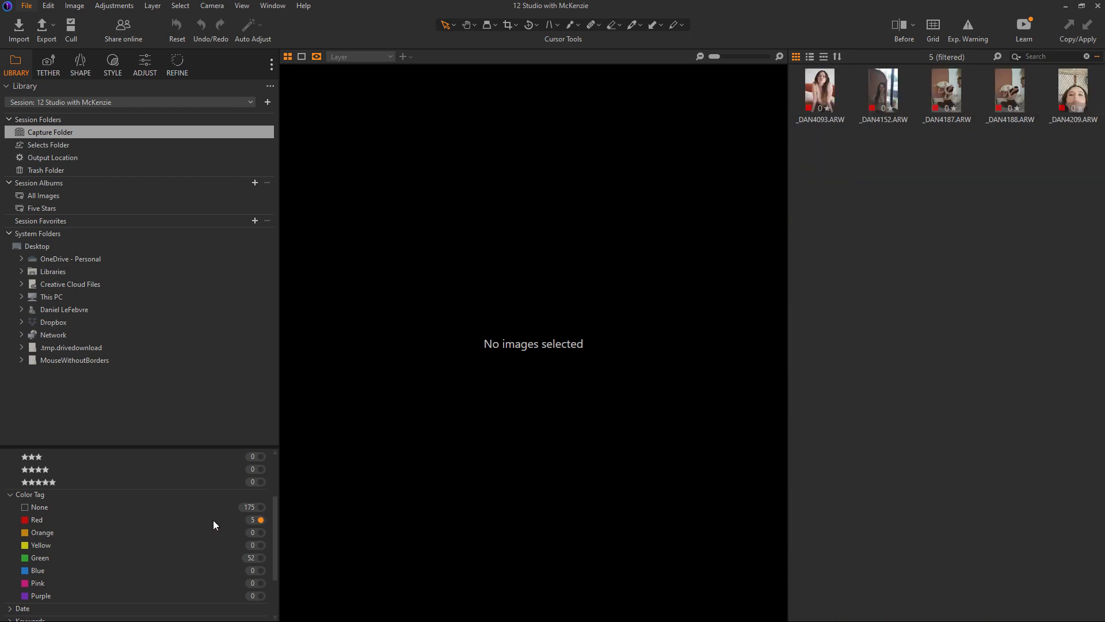
click(213, 556)
scroll(882, 236, up, 1)
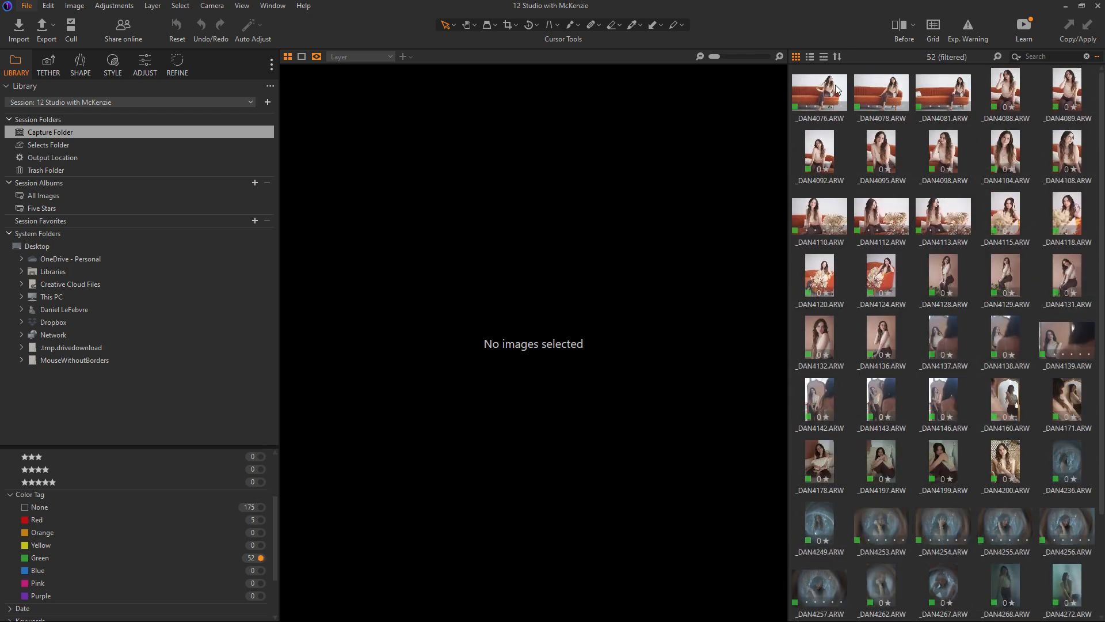
Step: Preview the first green-tagged sofa photos one by one, from _DAN4076.ARW through _DAN4104.ARW, to compare their look before editing
click(835, 84)
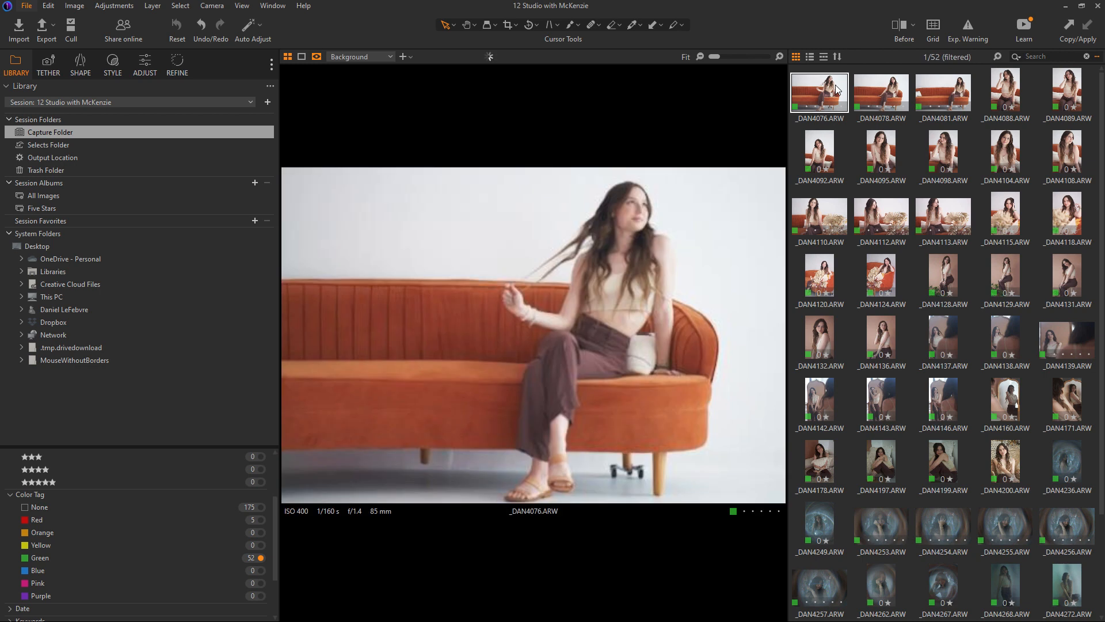
click(871, 88)
click(944, 90)
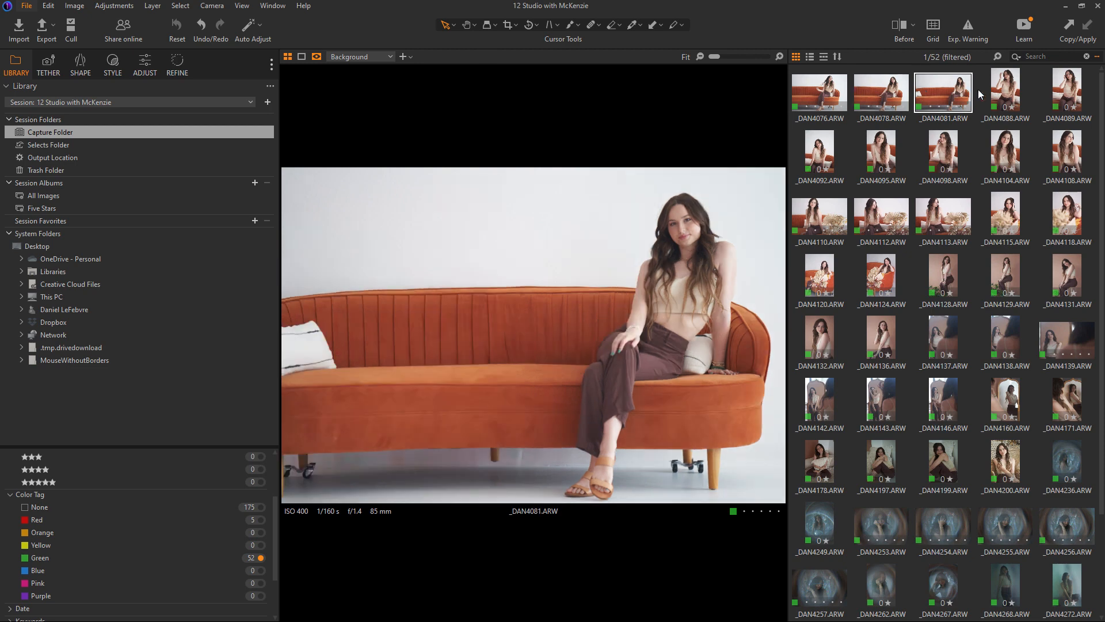
click(1000, 92)
click(1051, 89)
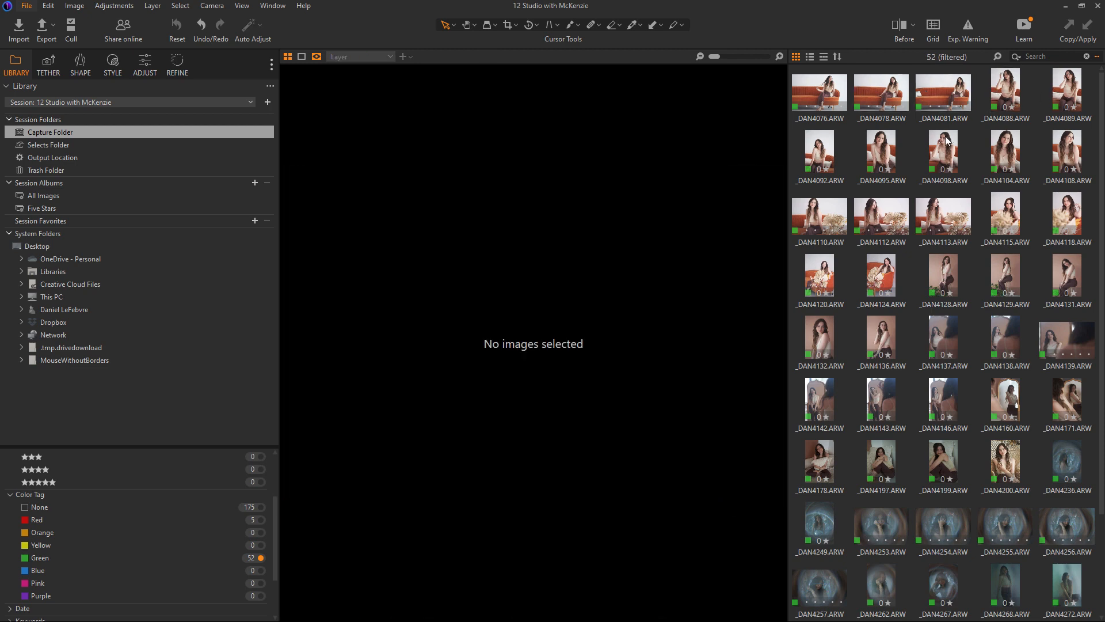
click(1066, 93)
click(823, 152)
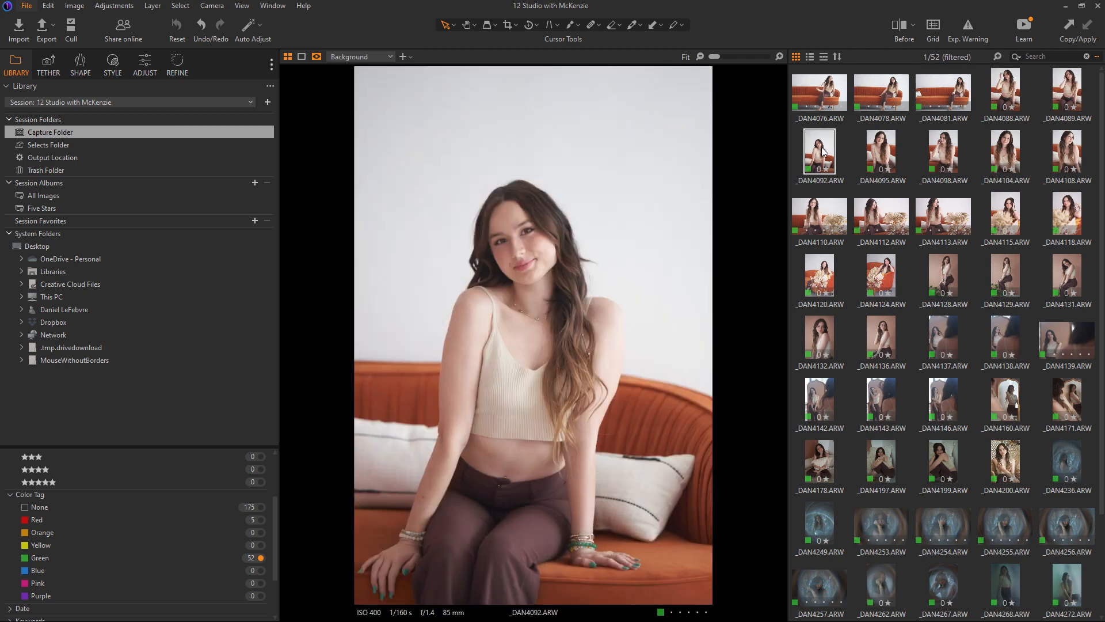
click(889, 156)
click(942, 154)
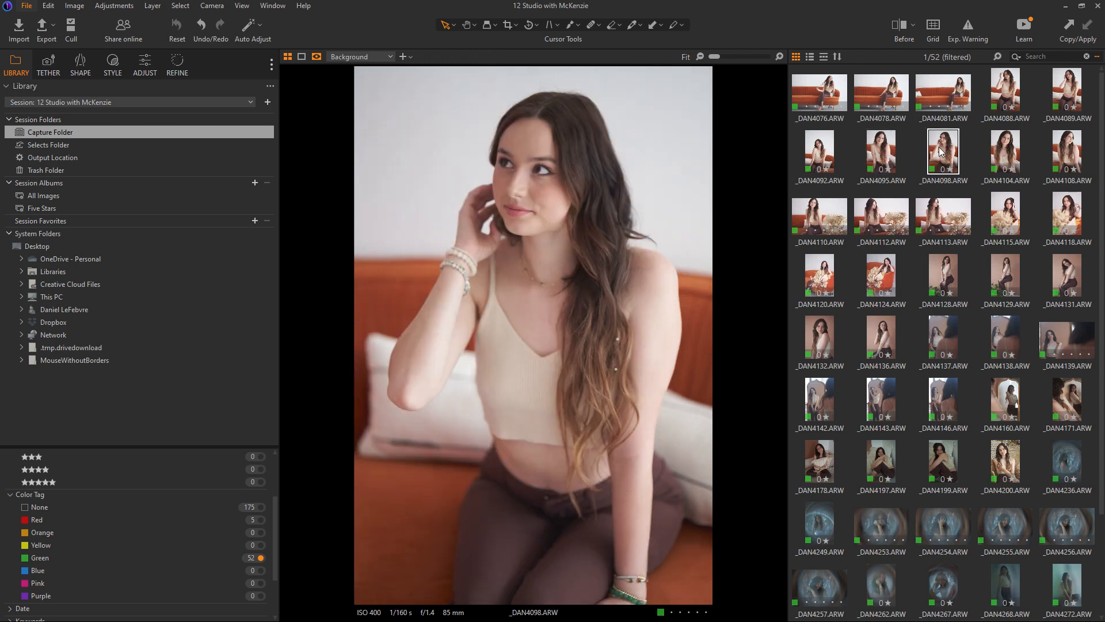
click(1006, 151)
click(828, 152)
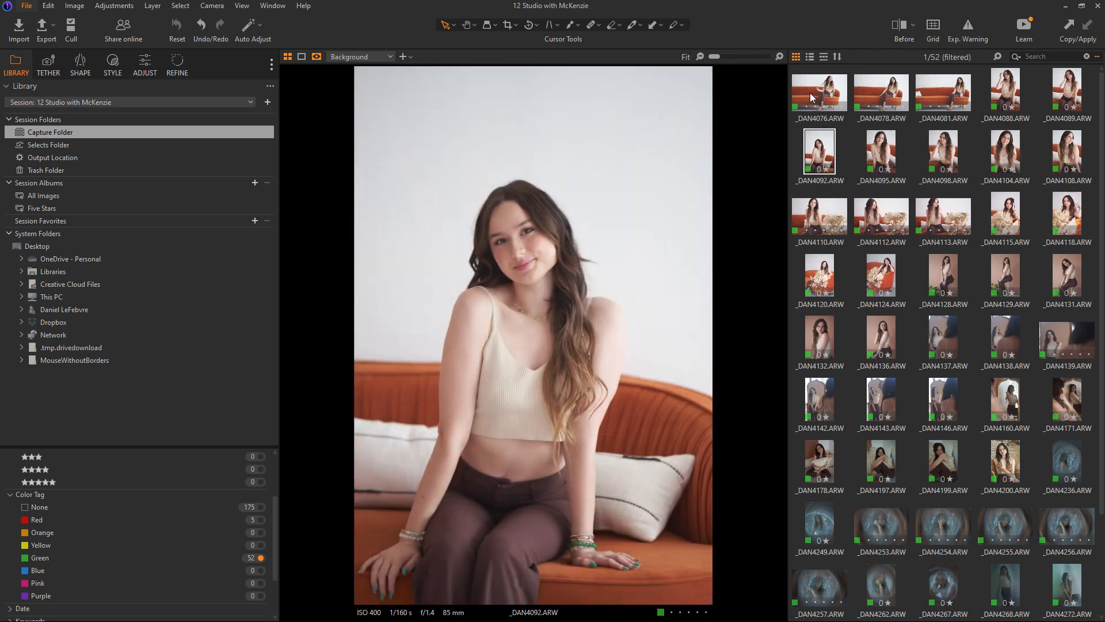
Step: Select _DAN4076.ARW, sample its white balance from the white wall and warm the Kelvin value to 5948
click(813, 100)
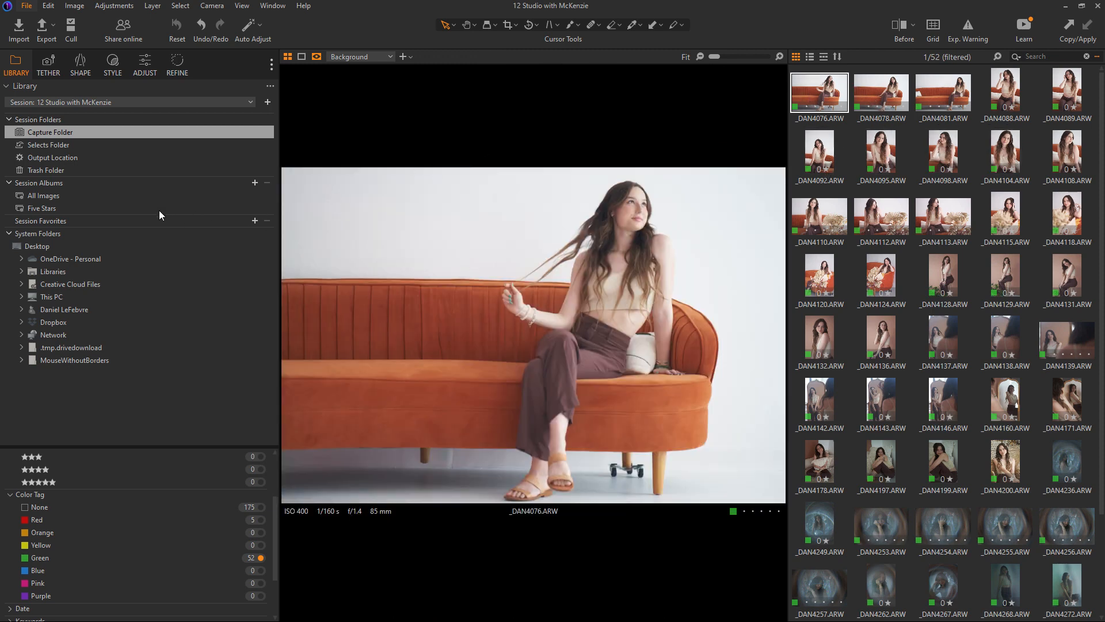
click(138, 72)
scroll(270, 219, up, 3)
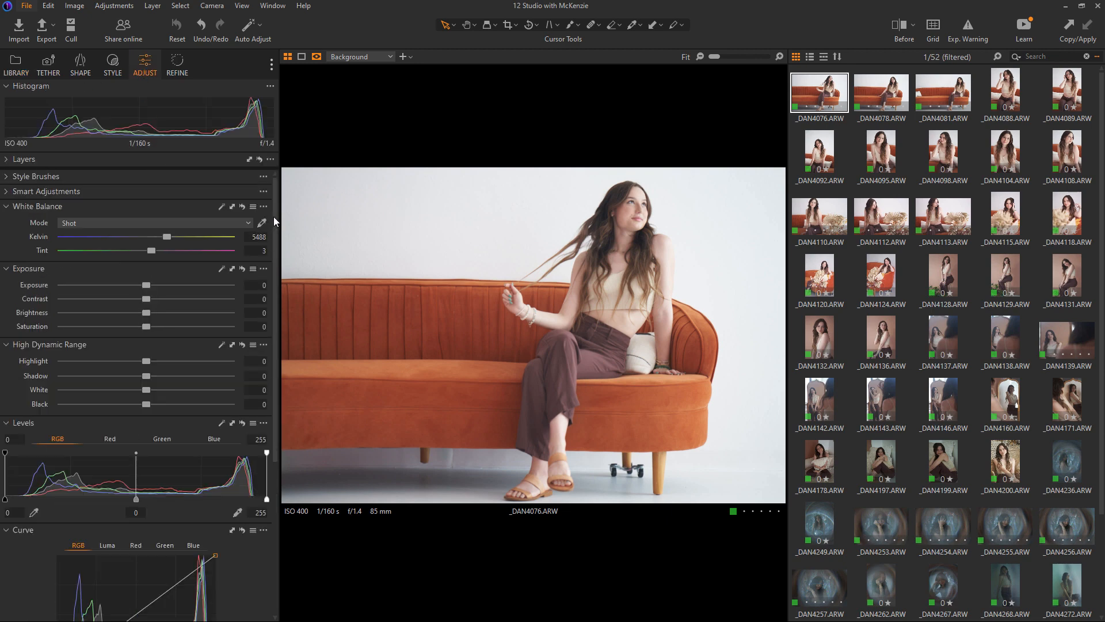
click(221, 207)
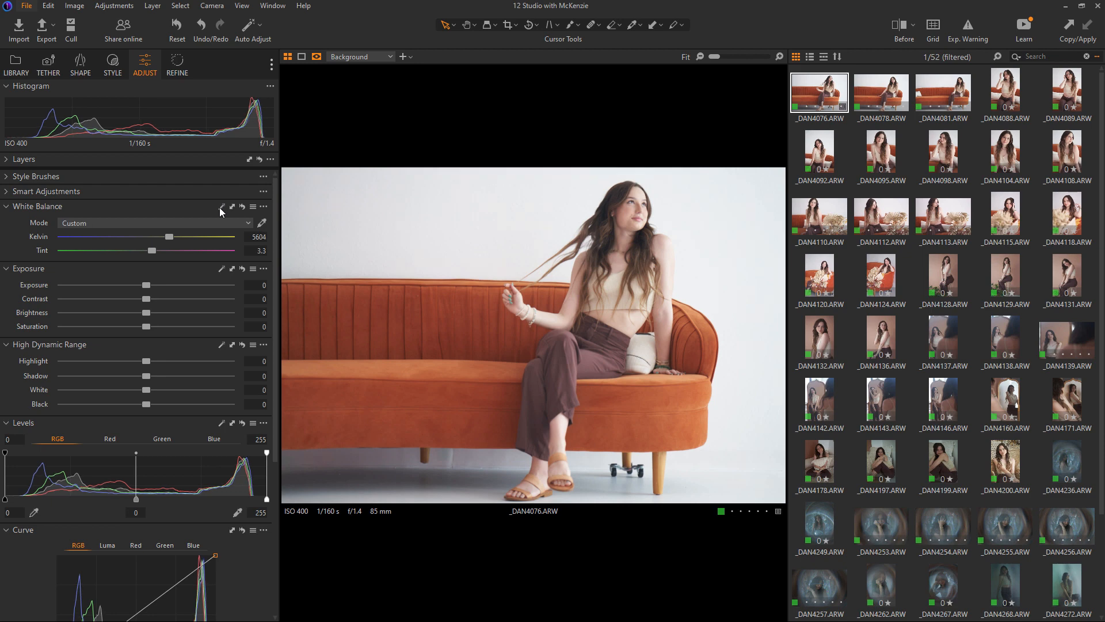
click(262, 223)
click(445, 207)
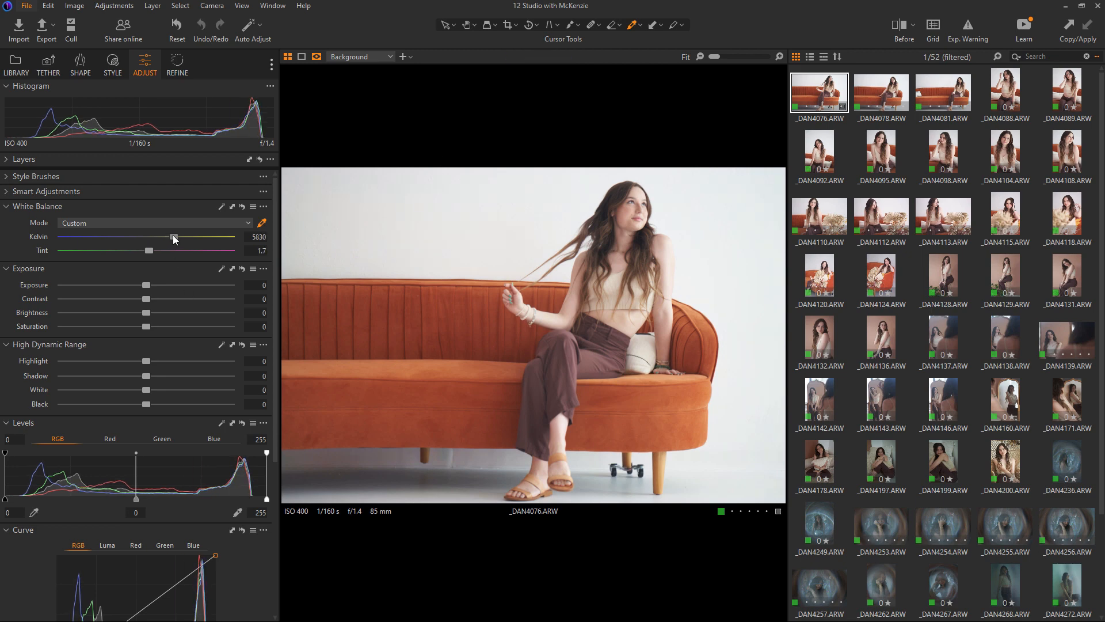
drag(171, 236, 176, 236)
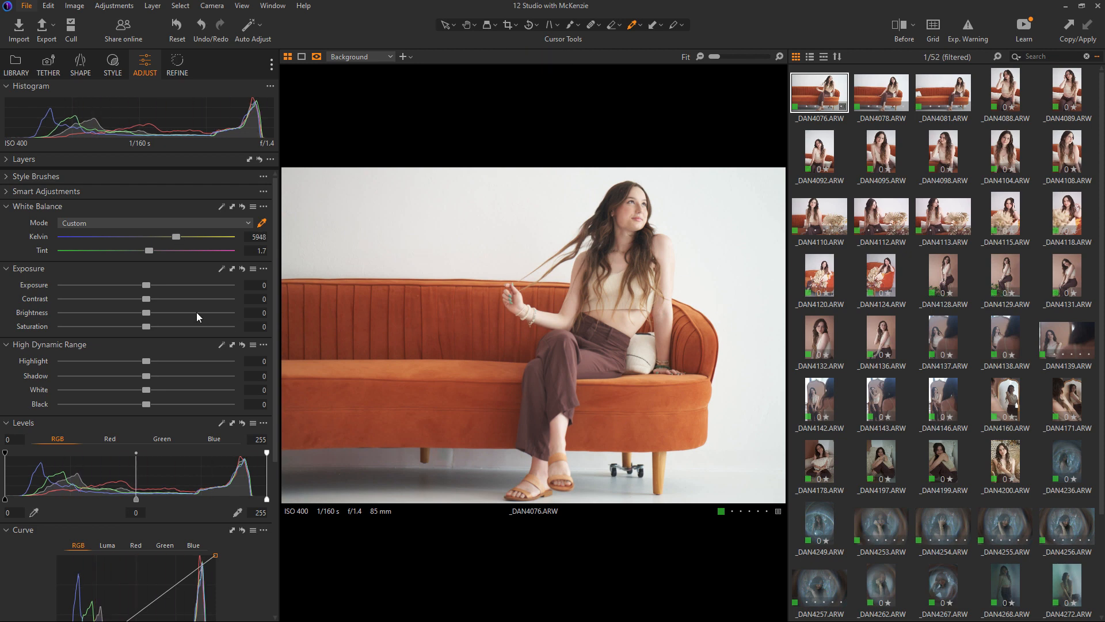
Step: Set Exposure to 0.08, Contrast to 1, Brightness to 2 and Saturation to 19, with High Dynamic Range Highlight at -16 and Shadow at 5
drag(148, 287, 160, 326)
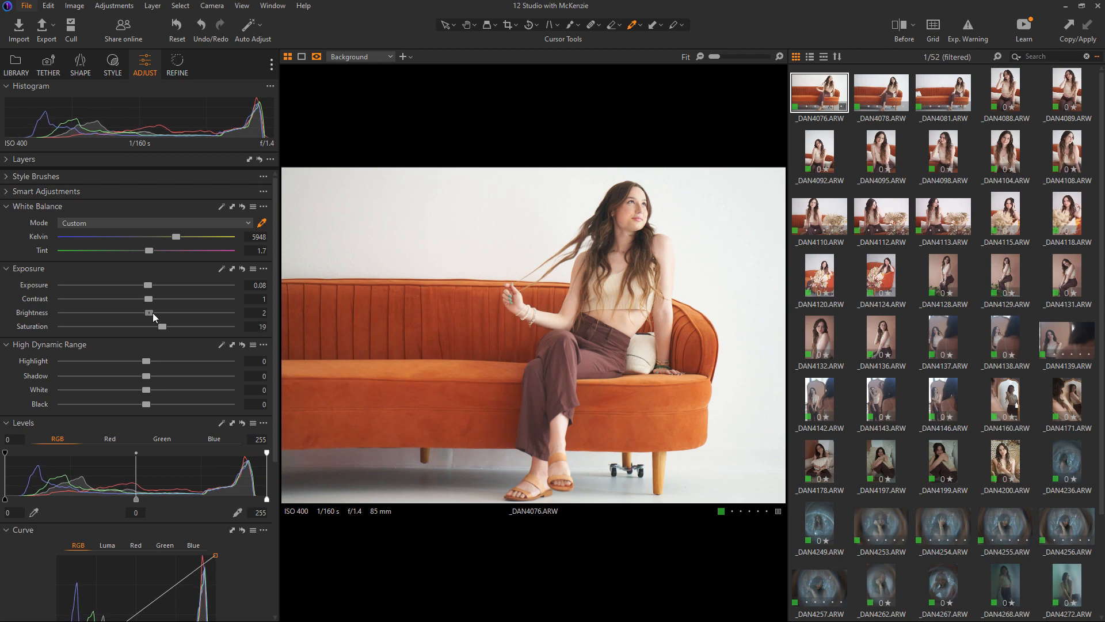
mouse_move(144, 361)
mouse_down()
mouse_move(81, 359)
mouse_move(211, 354)
mouse_move(119, 355)
mouse_move(139, 350)
mouse_move(130, 346)
mouse_up()
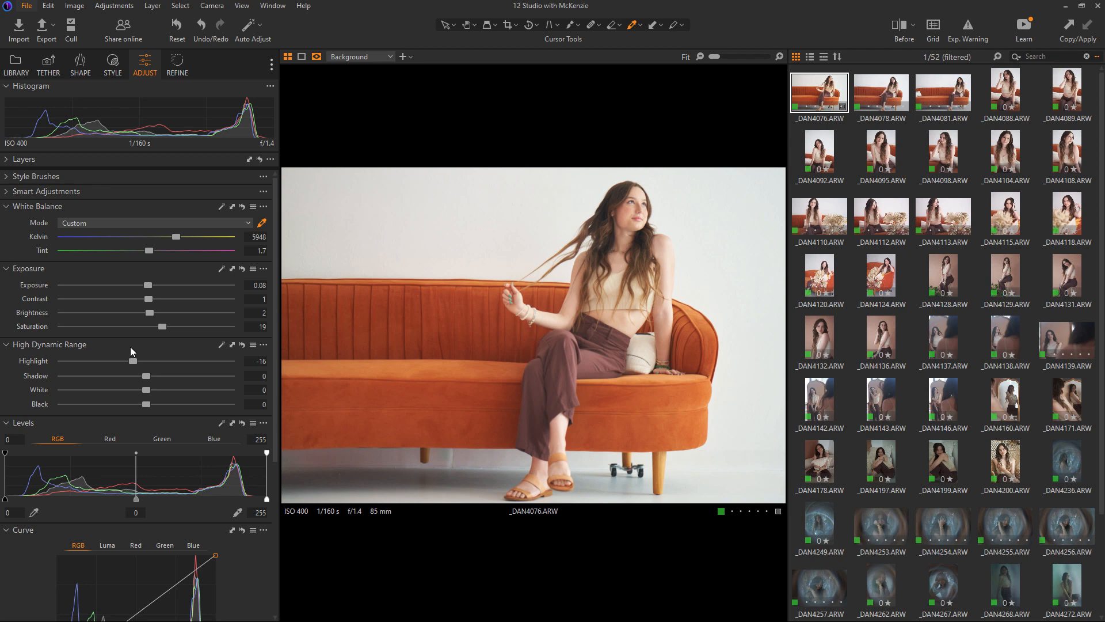
drag(147, 377, 150, 376)
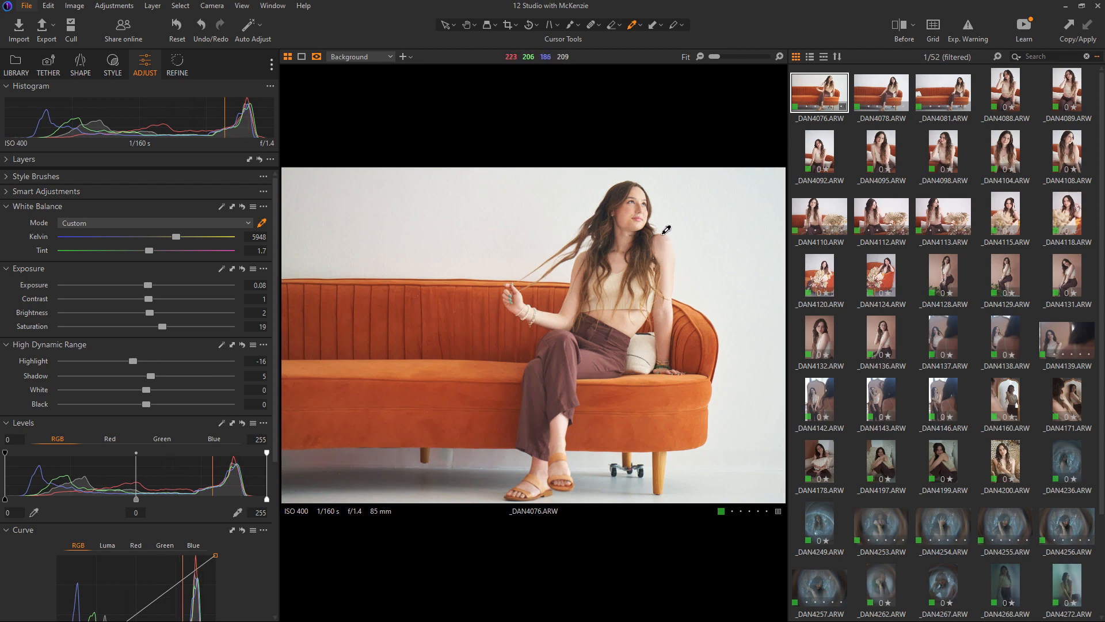
Step: Hide the image browser to enlarge the photo and set High Dynamic Range Highlight to -17, White to 20 and Black to 7
key(ctrl+shift+b)
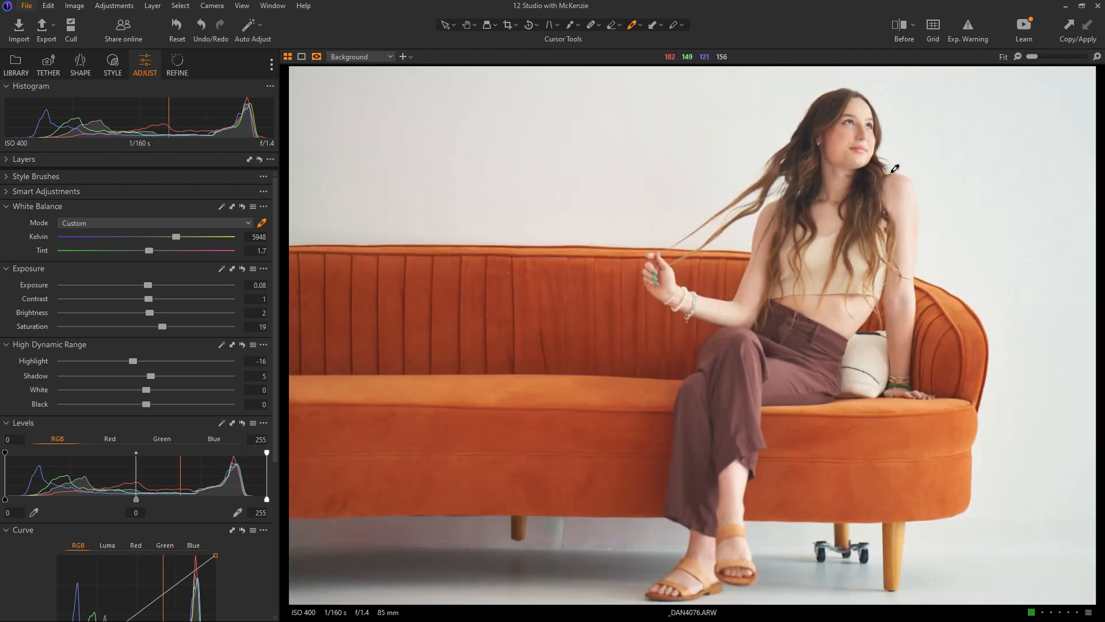
drag(142, 360, 183, 358)
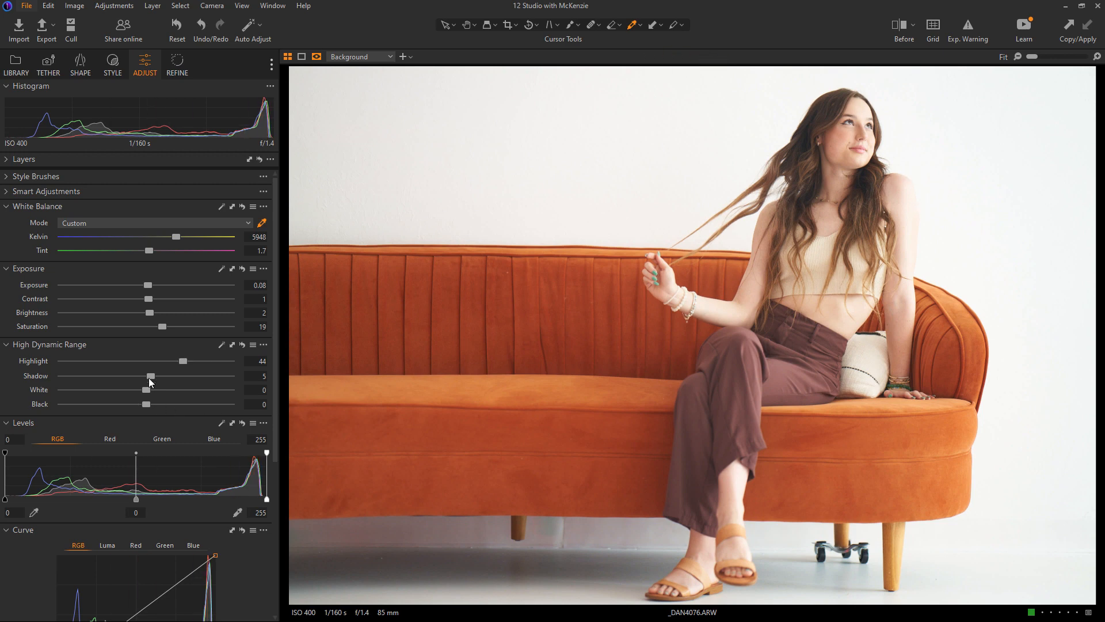
drag(183, 361, 134, 362)
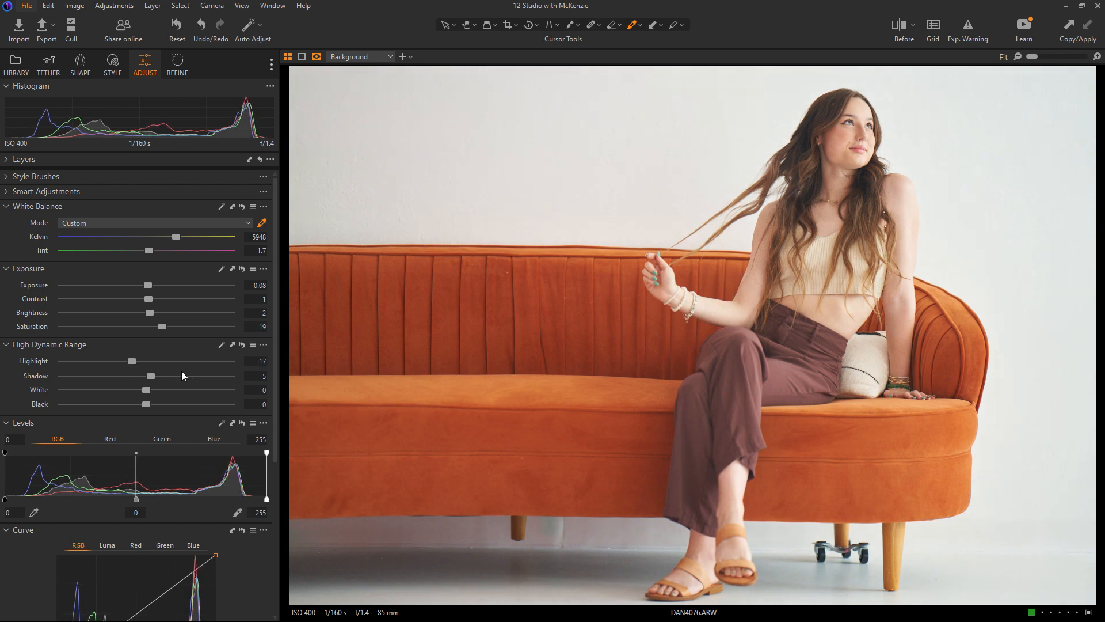
drag(151, 400, 164, 390)
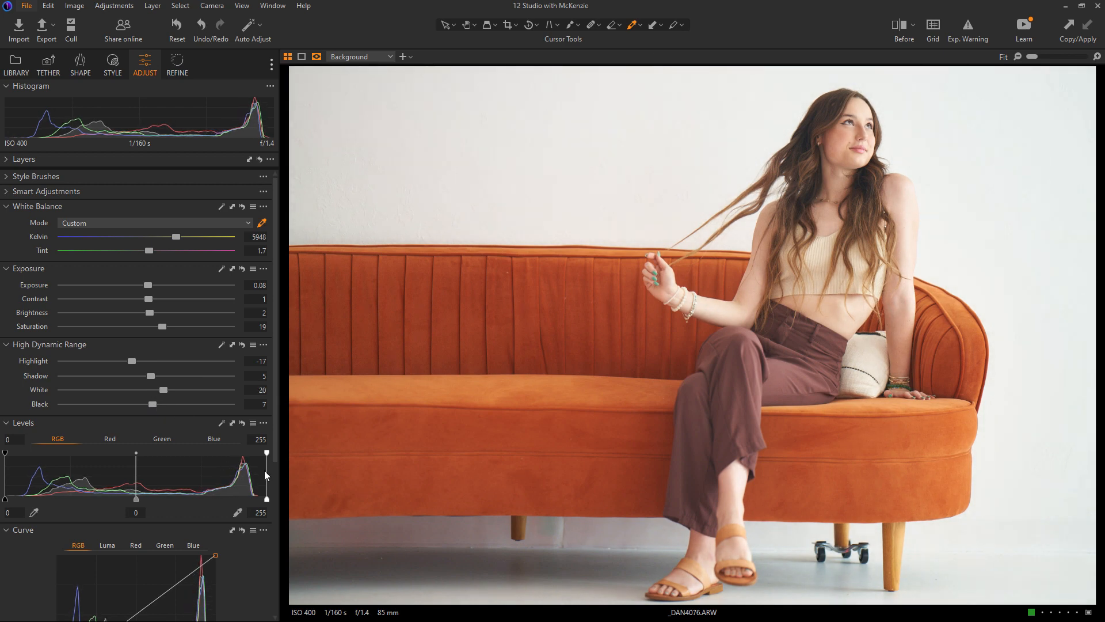
Step: Tighten the RGB Levels input range to a shadow point of 16 and a highlight point of 245
drag(263, 499, 253, 500)
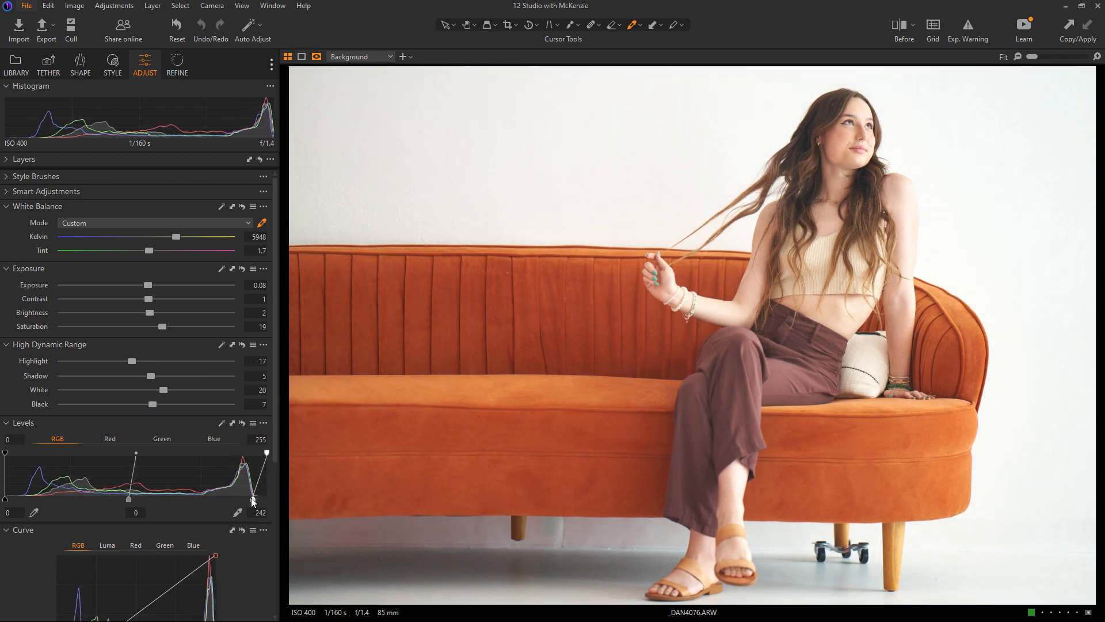
drag(5, 499, 21, 500)
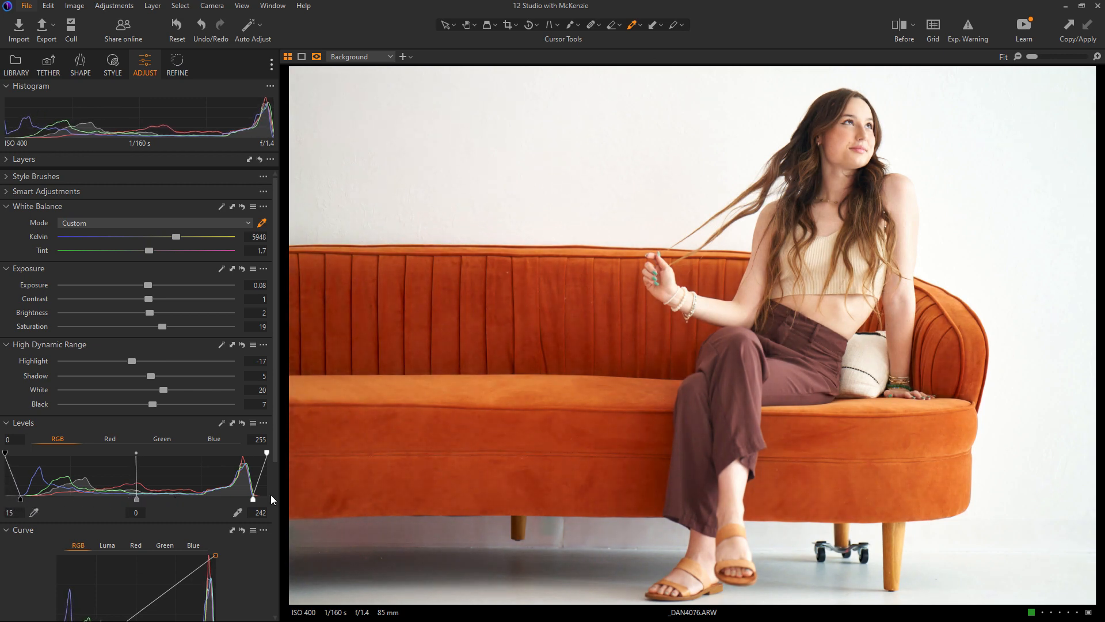
drag(255, 500, 257, 499)
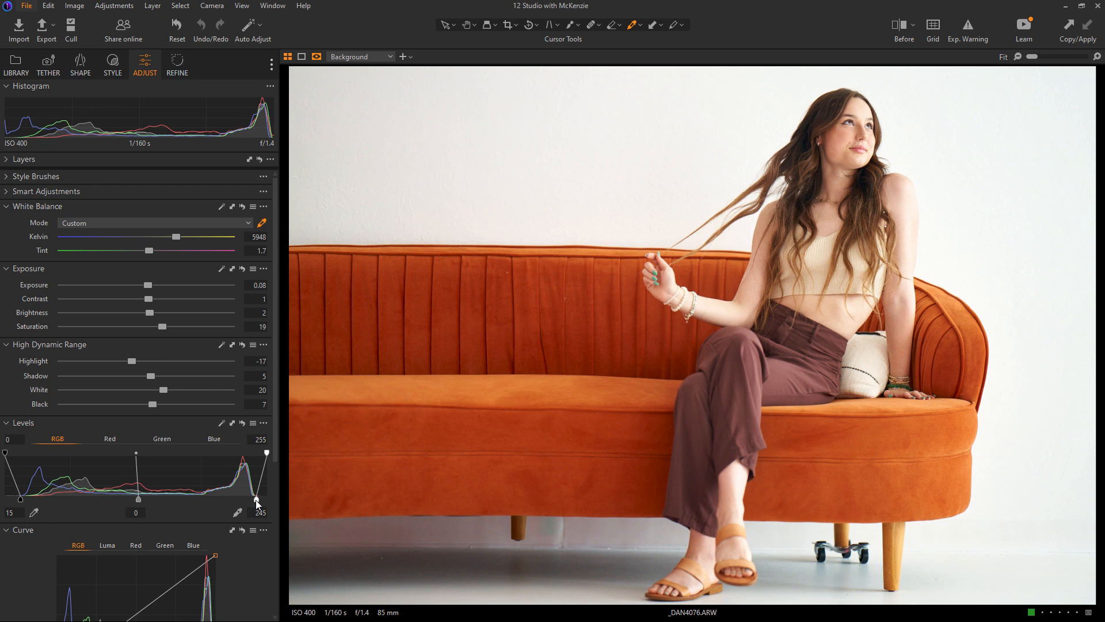
drag(20, 500, 20, 500)
scroll(274, 439, down, 3)
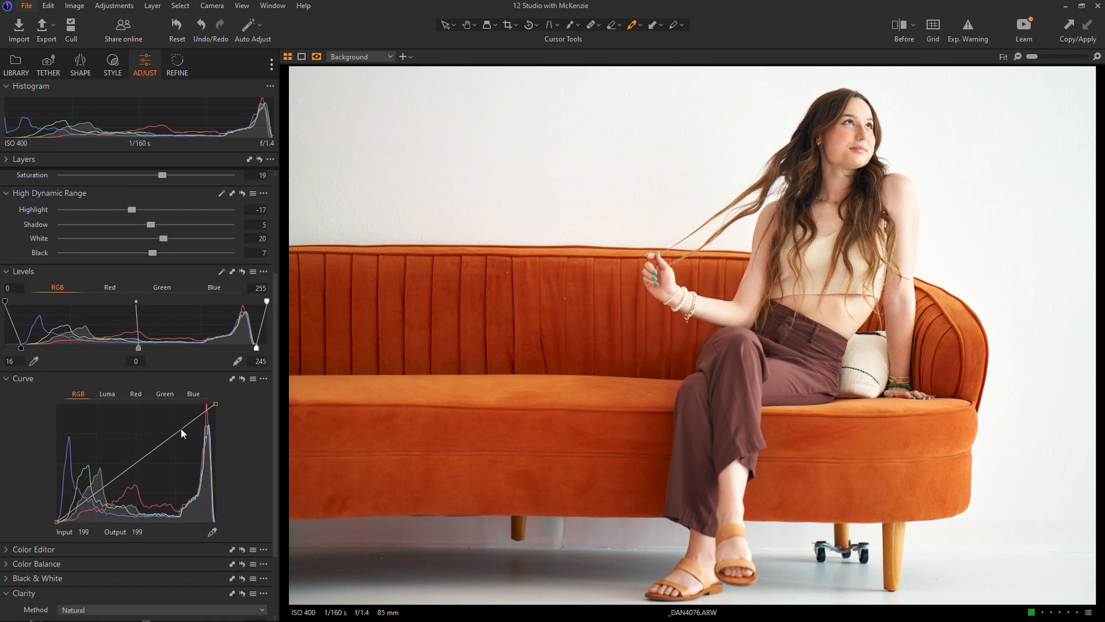
mouse_move(181, 428)
mouse_down()
mouse_move(179, 417)
mouse_move(176, 427)
mouse_up()
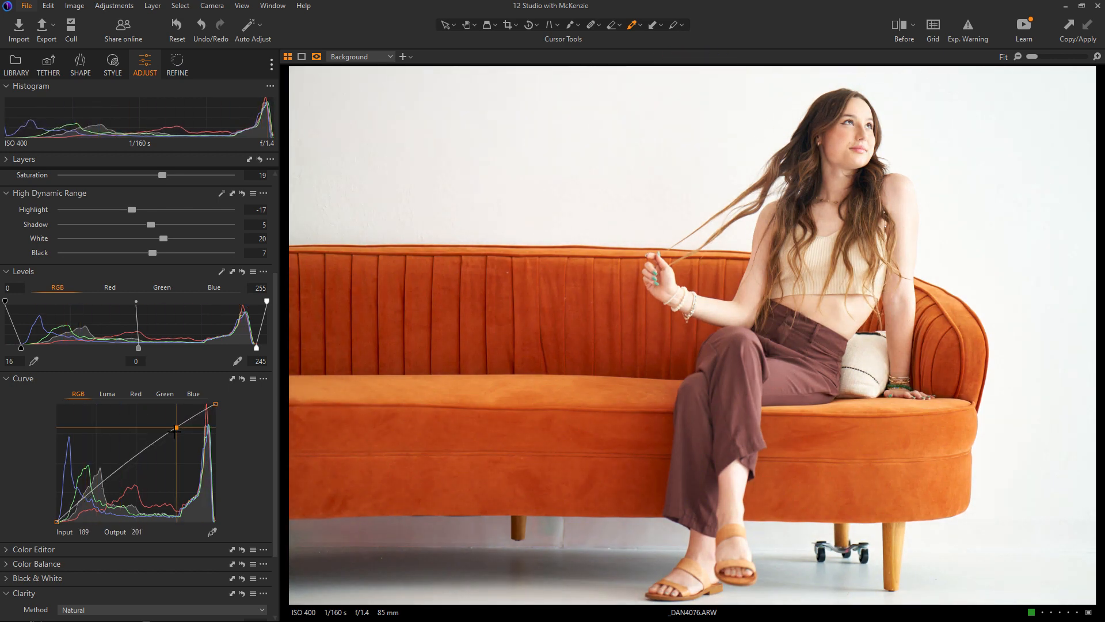
mouse_move(176, 427)
mouse_down()
mouse_move(165, 416)
mouse_move(178, 436)
mouse_up()
click(241, 378)
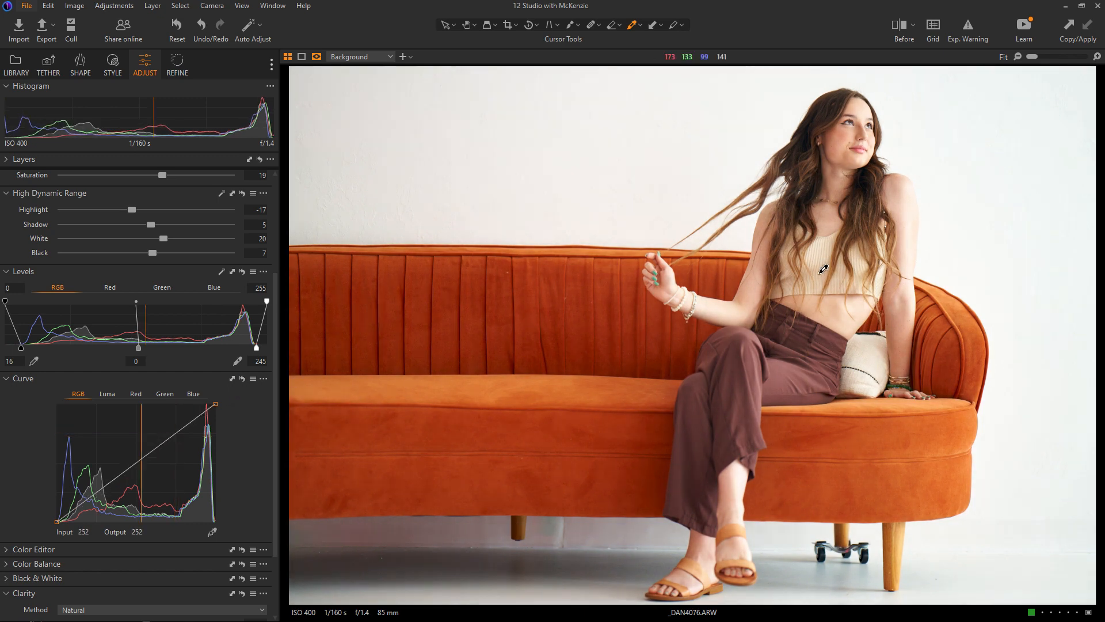
Step: Add two points to the RGB curve, slightly raising one in the shadows and one in the highlights at about input 181, output 186
click(172, 436)
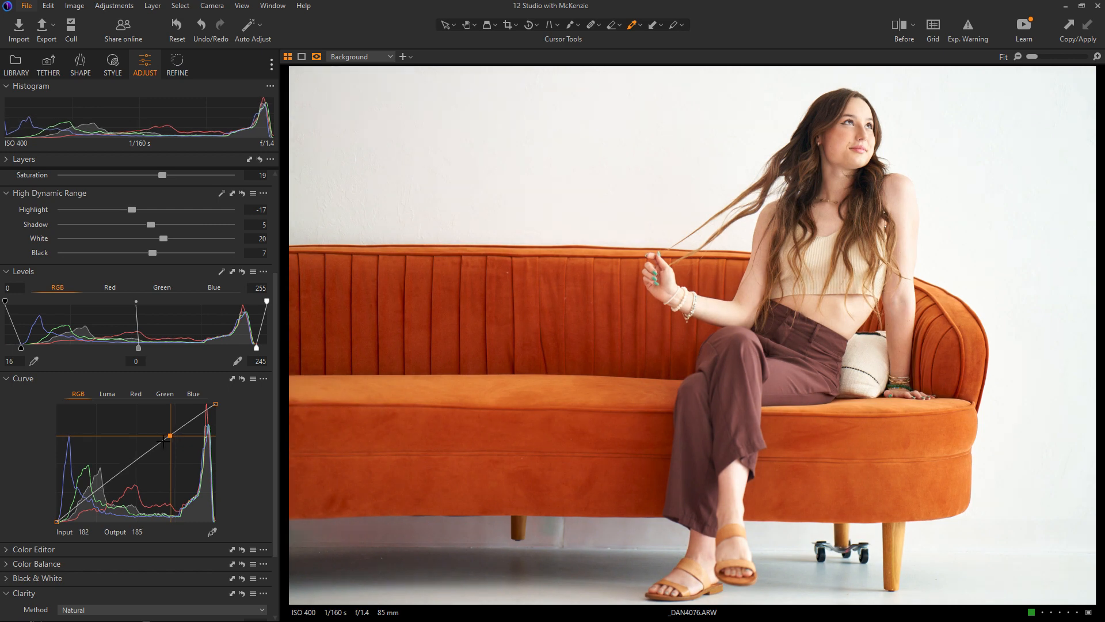
drag(95, 493, 95, 490)
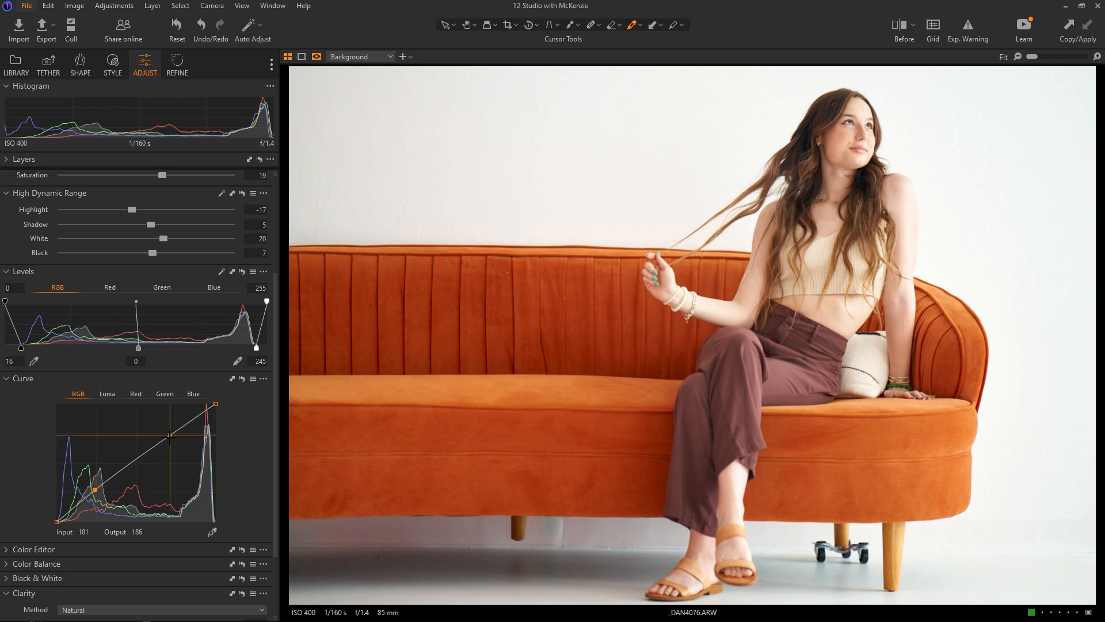
drag(170, 436, 170, 436)
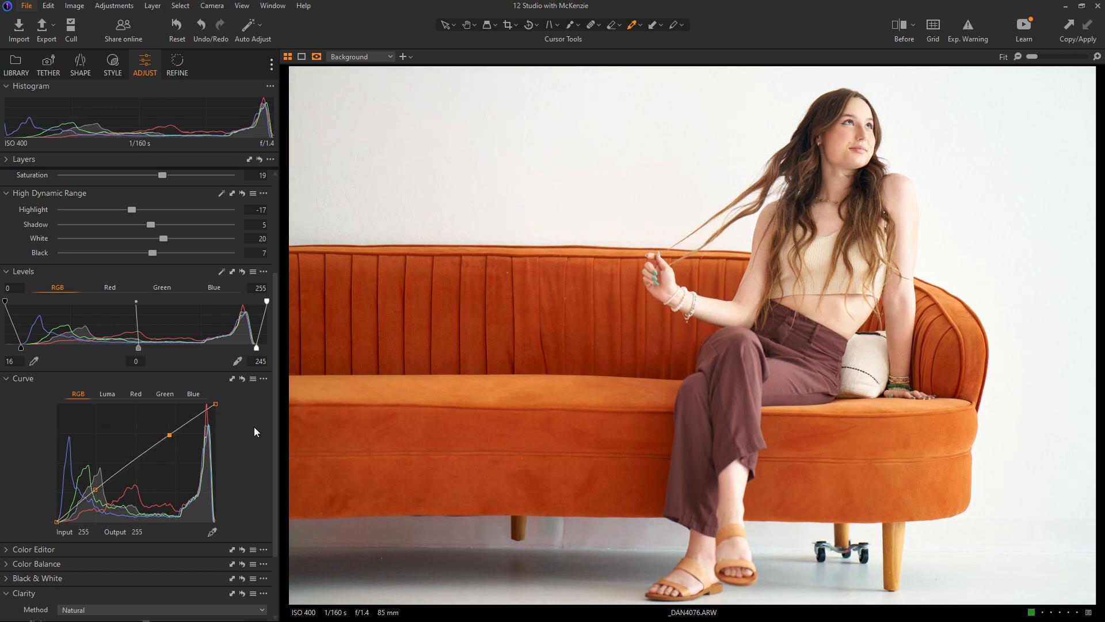
Step: Refine the overall exposure by setting Exposure to 0.16 and Contrast to 3
drag(274, 422, 275, 463)
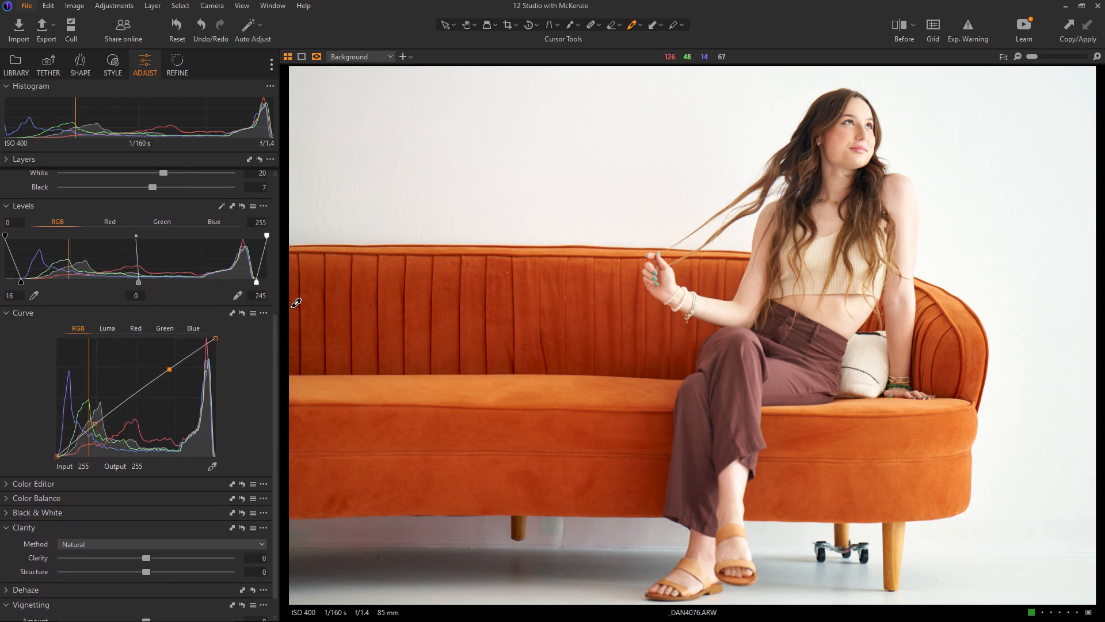
drag(276, 334, 293, 193)
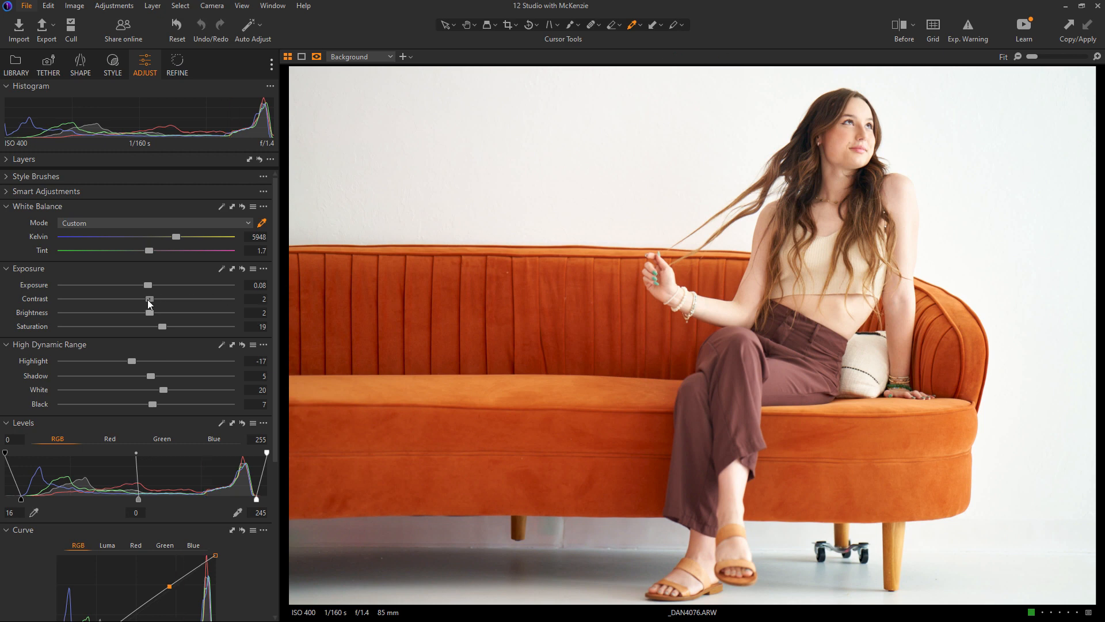
drag(148, 300, 151, 285)
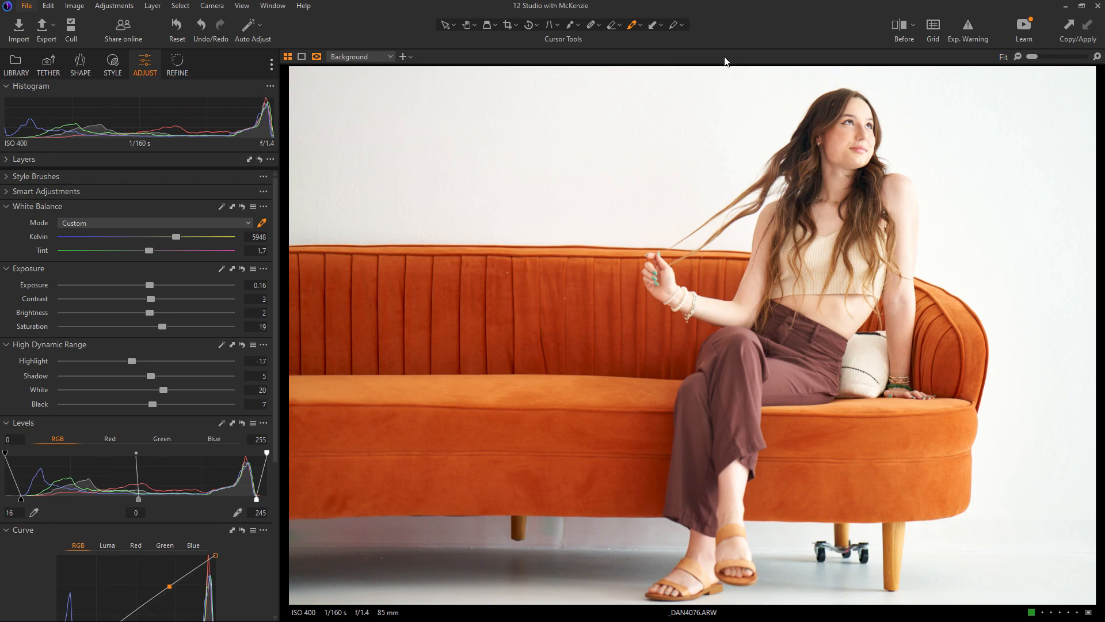
Step: Show the image browser, copy the adjustments of photo _DAN4076, and apply them to _DAN4078 and _DAN4081
key(ctrl+b)
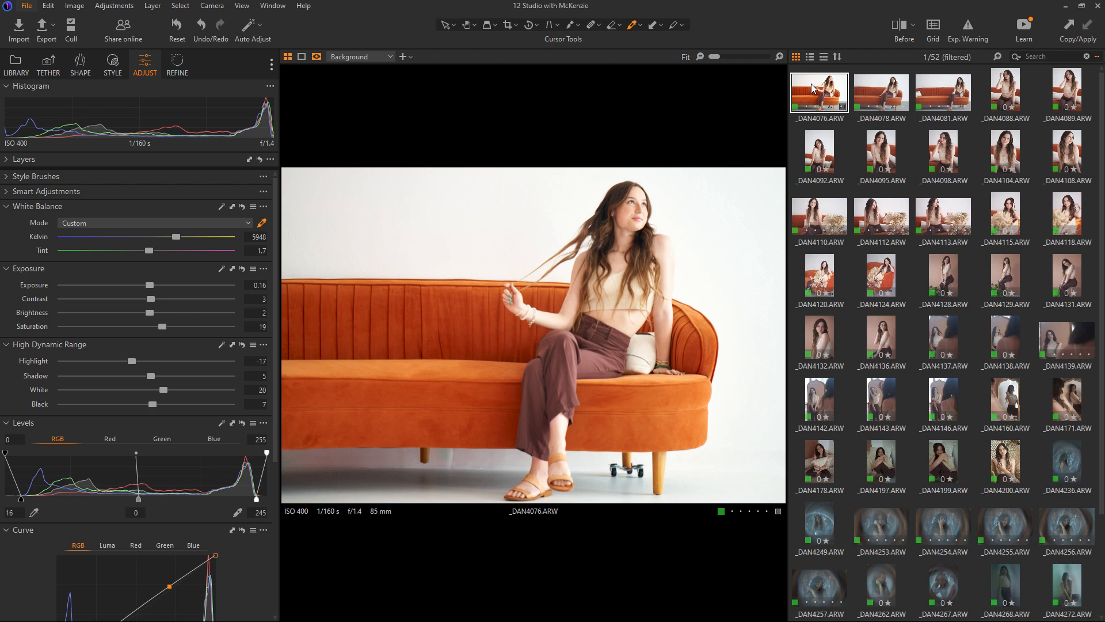
click(119, 6)
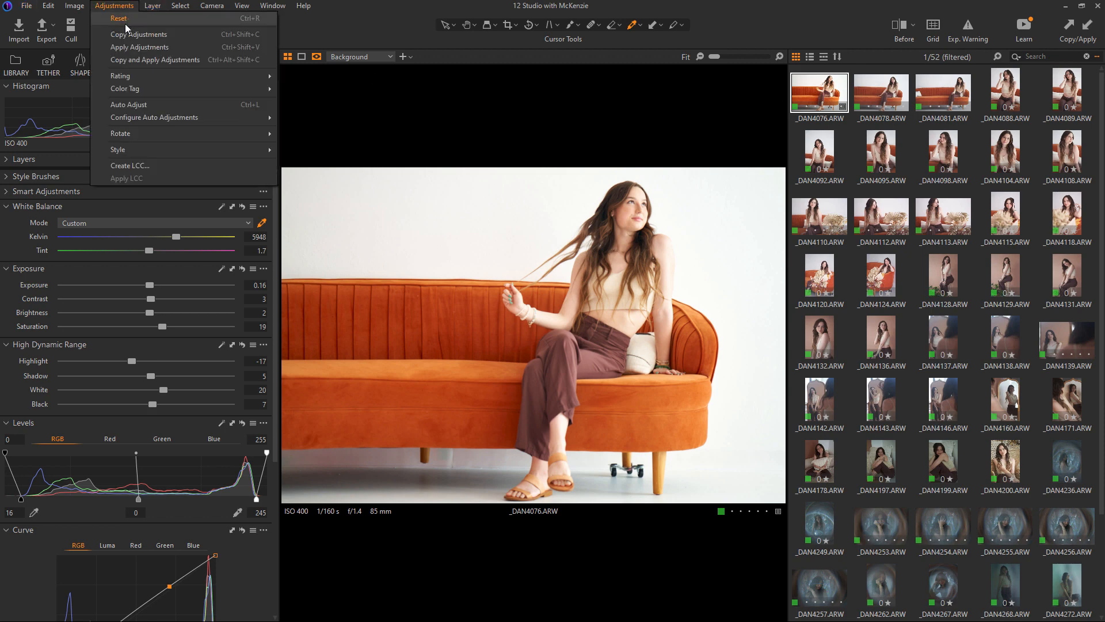
click(809, 19)
click(889, 92)
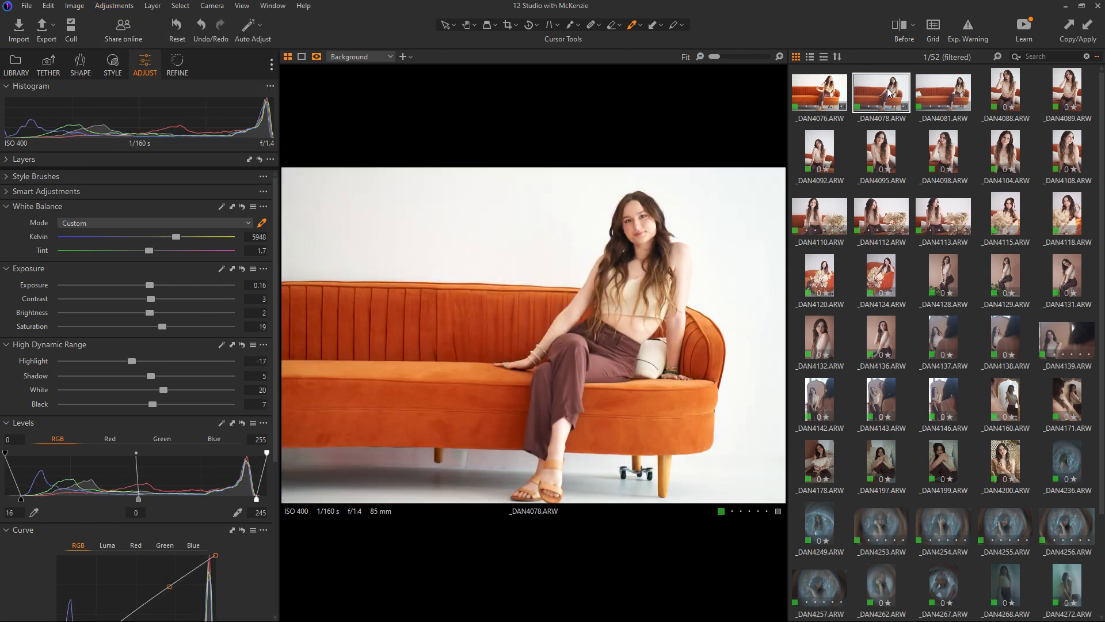
click(957, 94)
key(ctrl+shift+v)
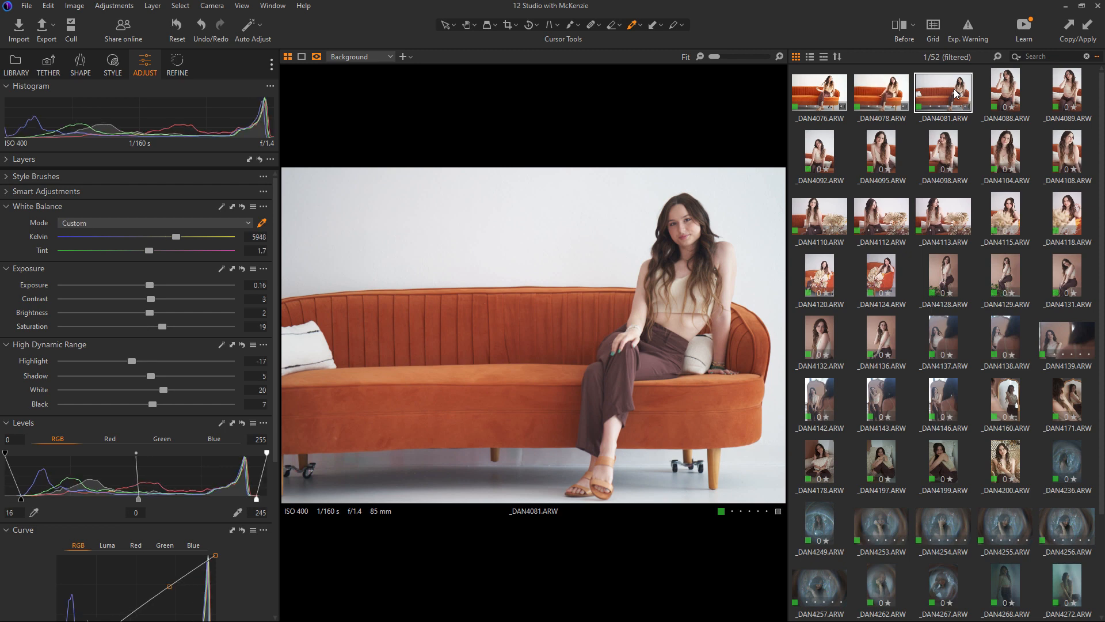
Step: Apply the copied adjustments to the range of sofa photos from _DAN4088 to _DAN4124, and clear the selection
click(1016, 92)
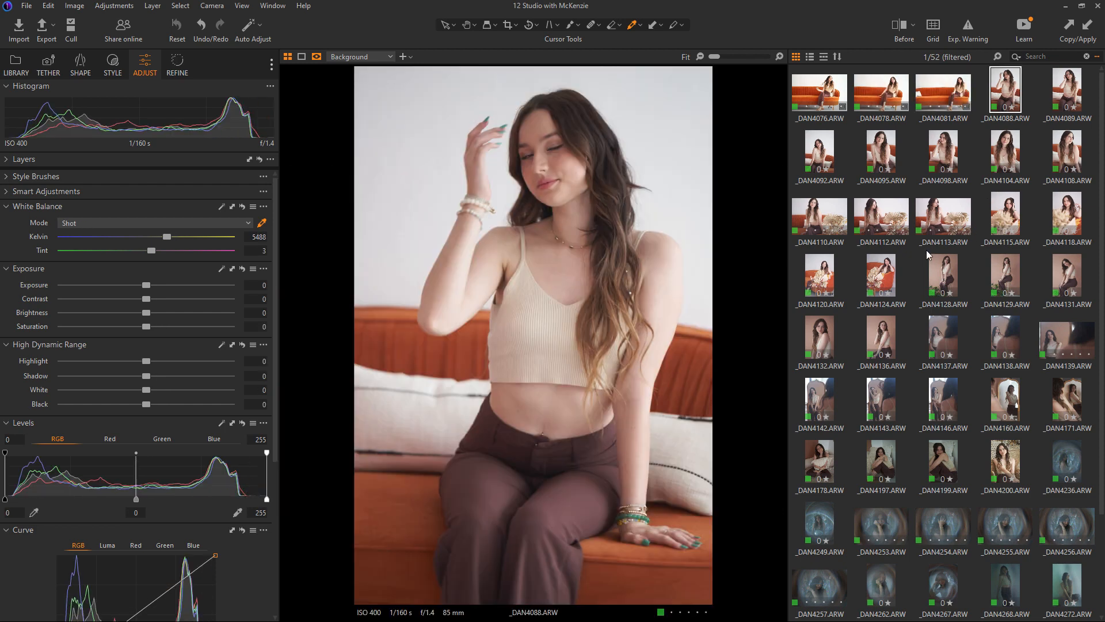
shift+click(889, 277)
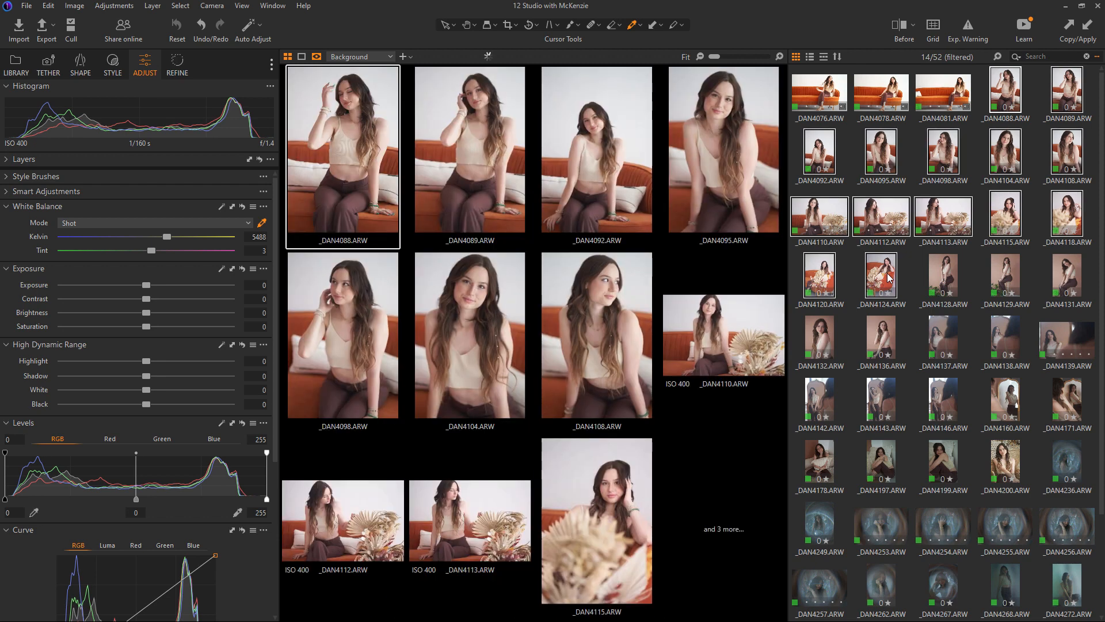
key(ctrl+shift+v)
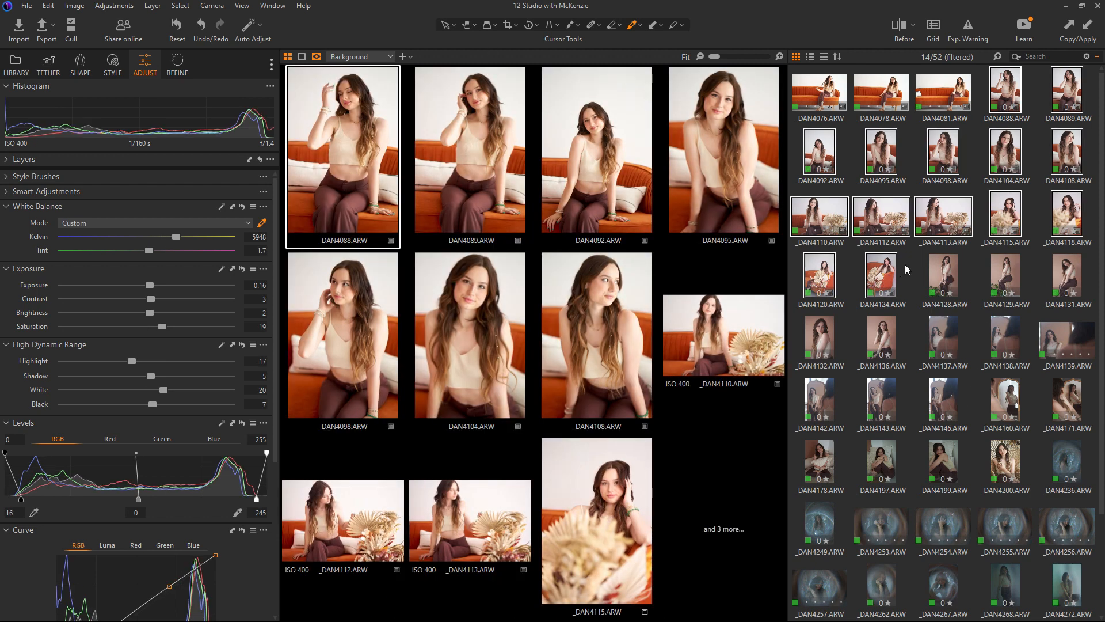
click(907, 269)
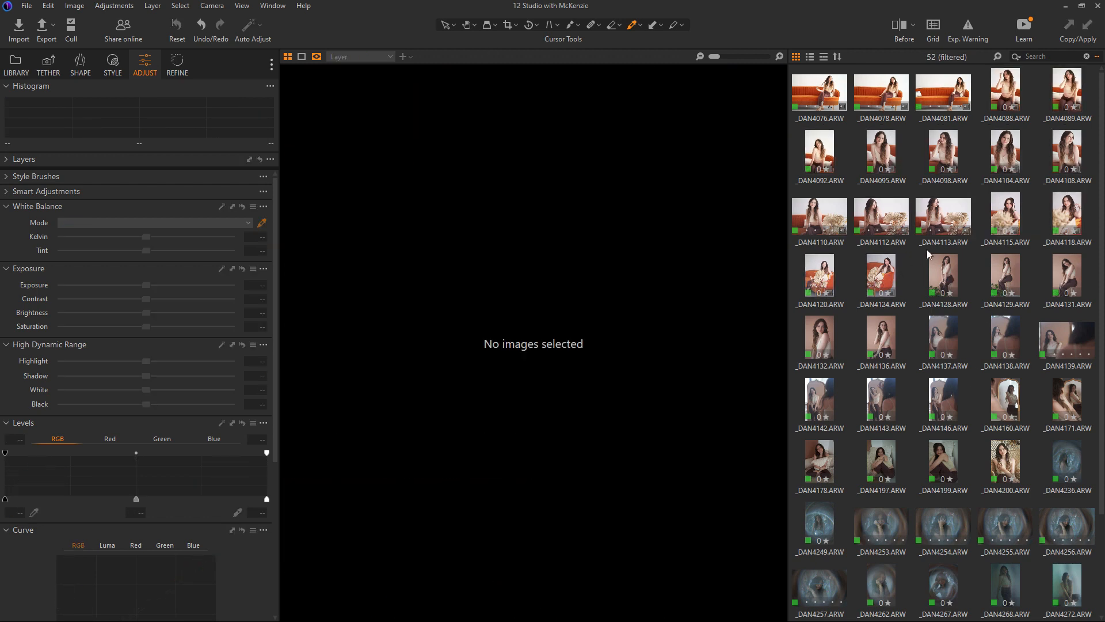
Step: Check how the applied adjustments look on the individual sofa photos from _DAN4081 to _DAN4108
click(956, 89)
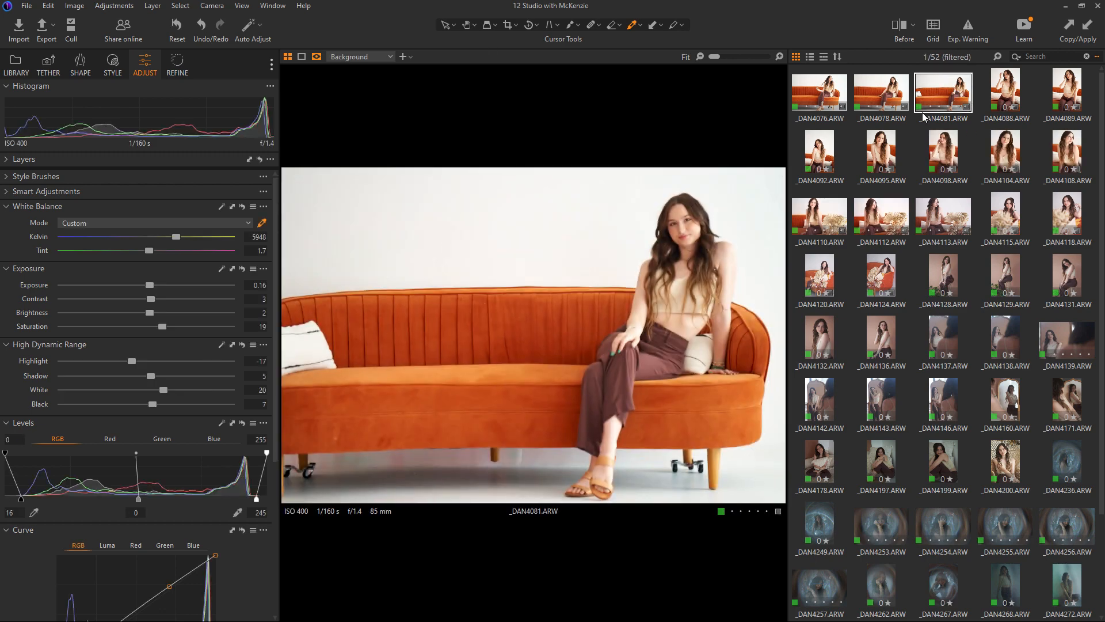
click(1004, 98)
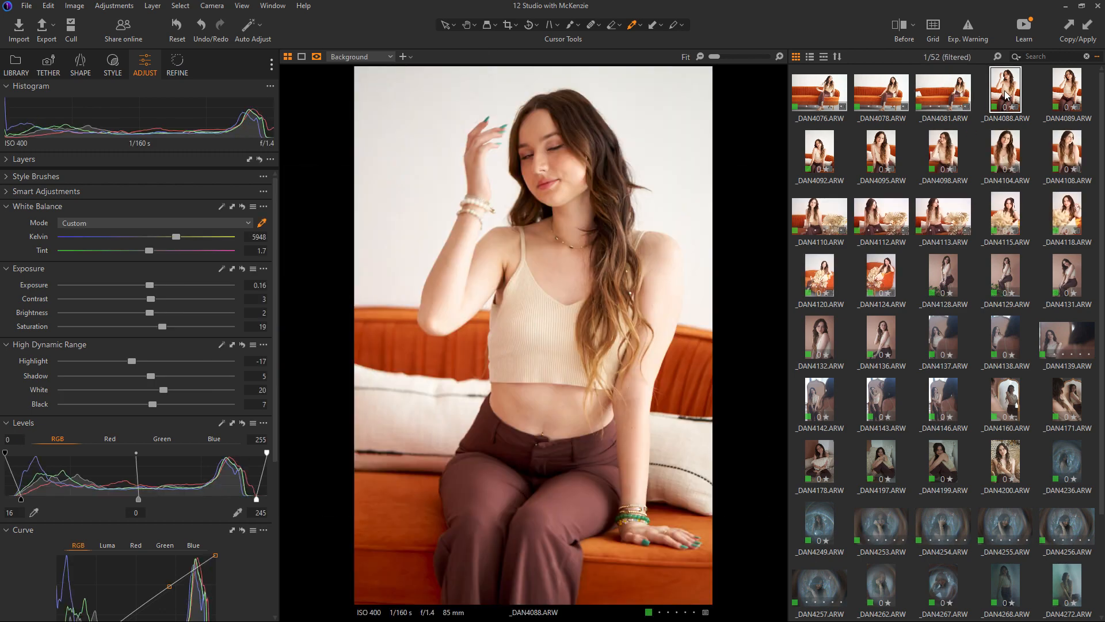
click(1066, 91)
click(829, 151)
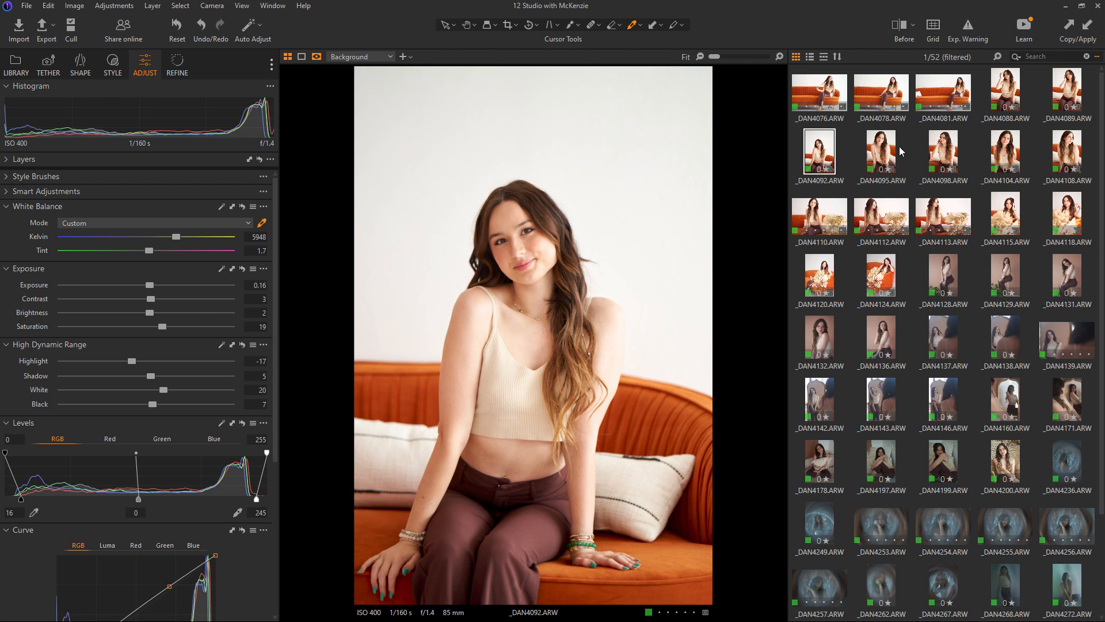
click(876, 156)
click(943, 155)
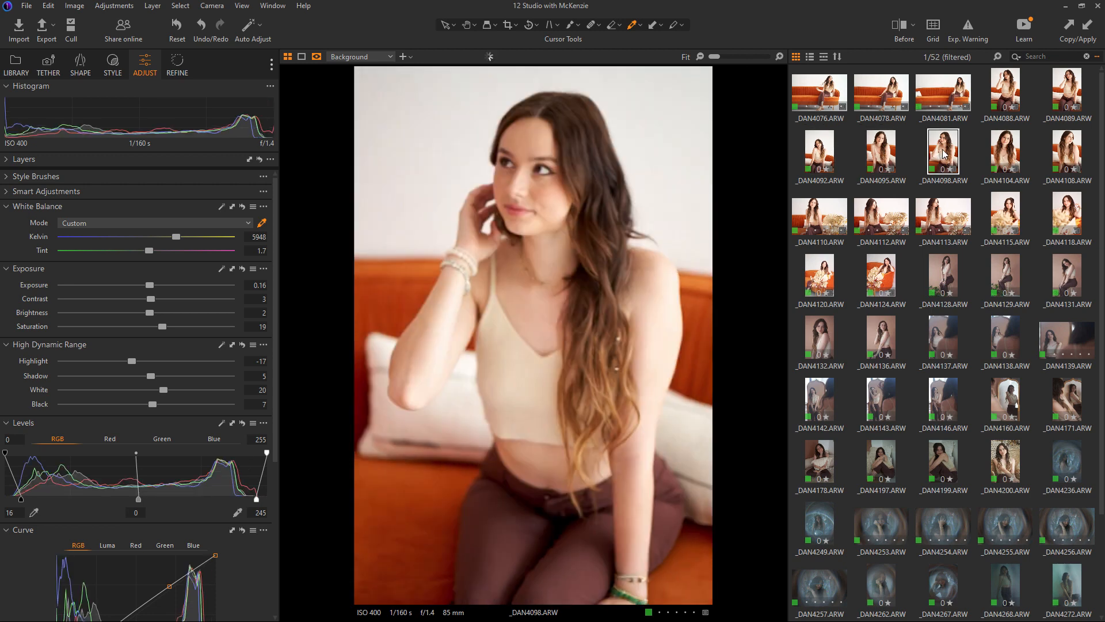
click(1010, 157)
click(1074, 154)
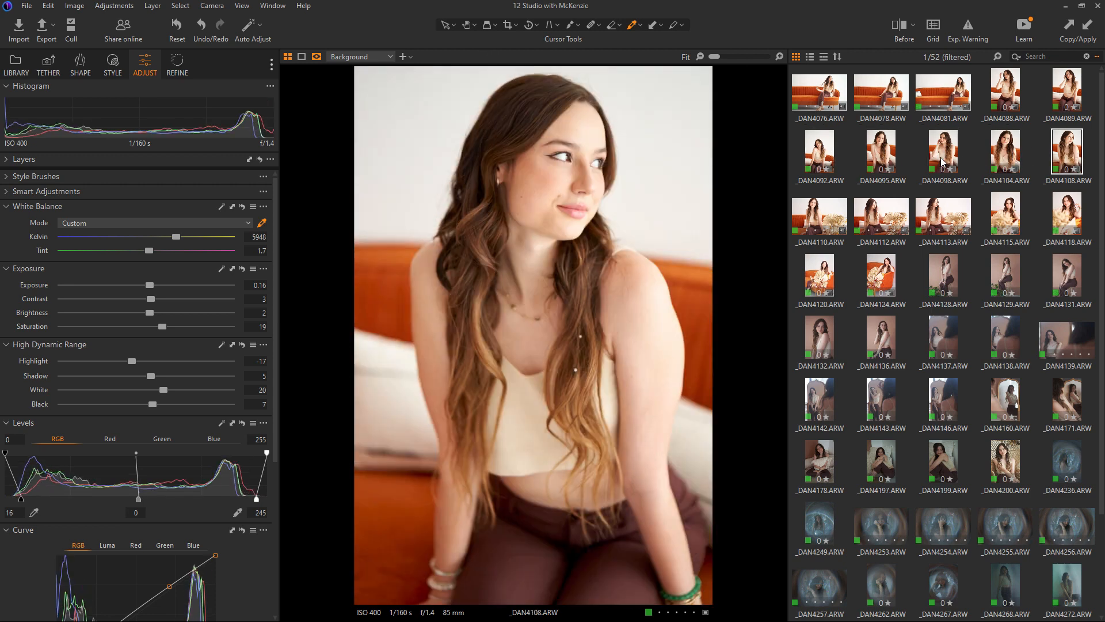
click(938, 162)
click(876, 159)
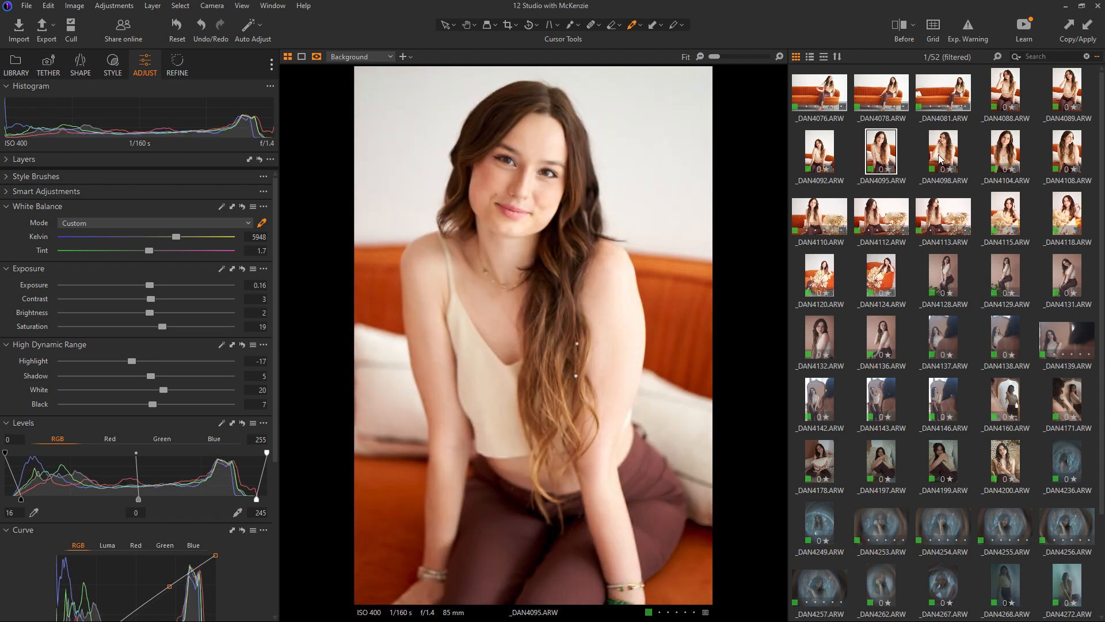
Step: Raise the High Dynamic Range Shadow and Black on _DAN4098 and carry the change over to _DAN4104 and _DAN4095
click(938, 157)
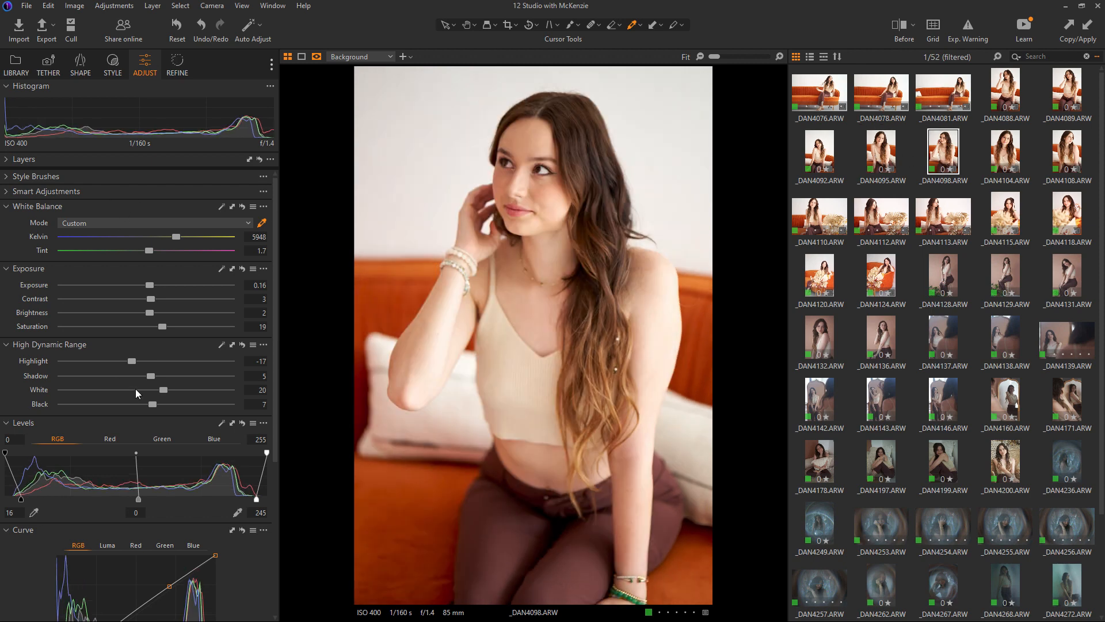
drag(157, 407, 170, 380)
click(1012, 154)
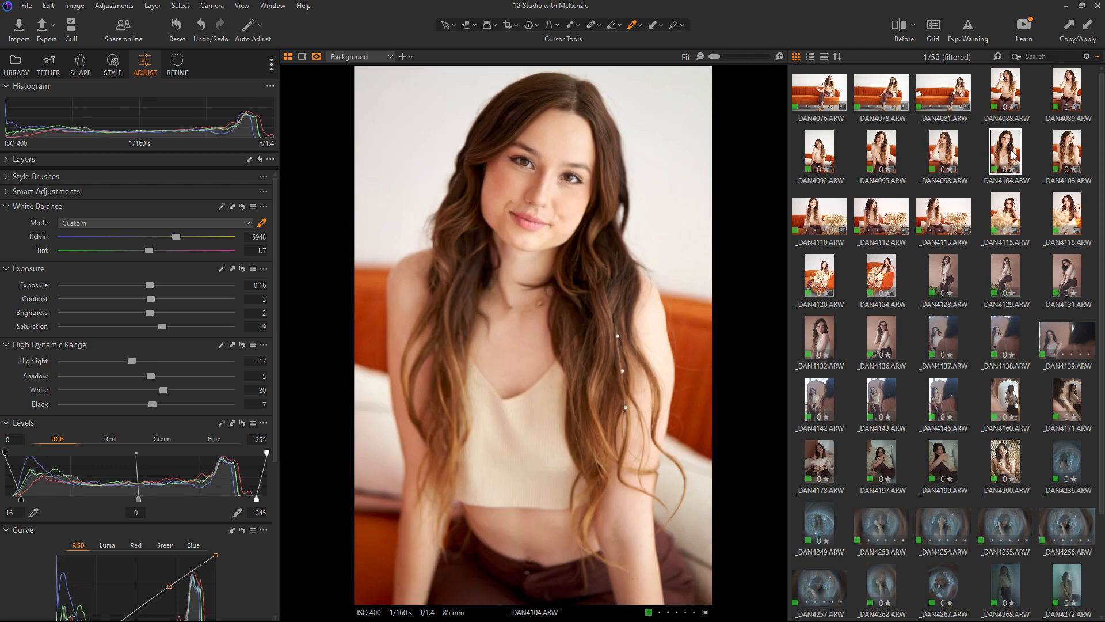
click(884, 155)
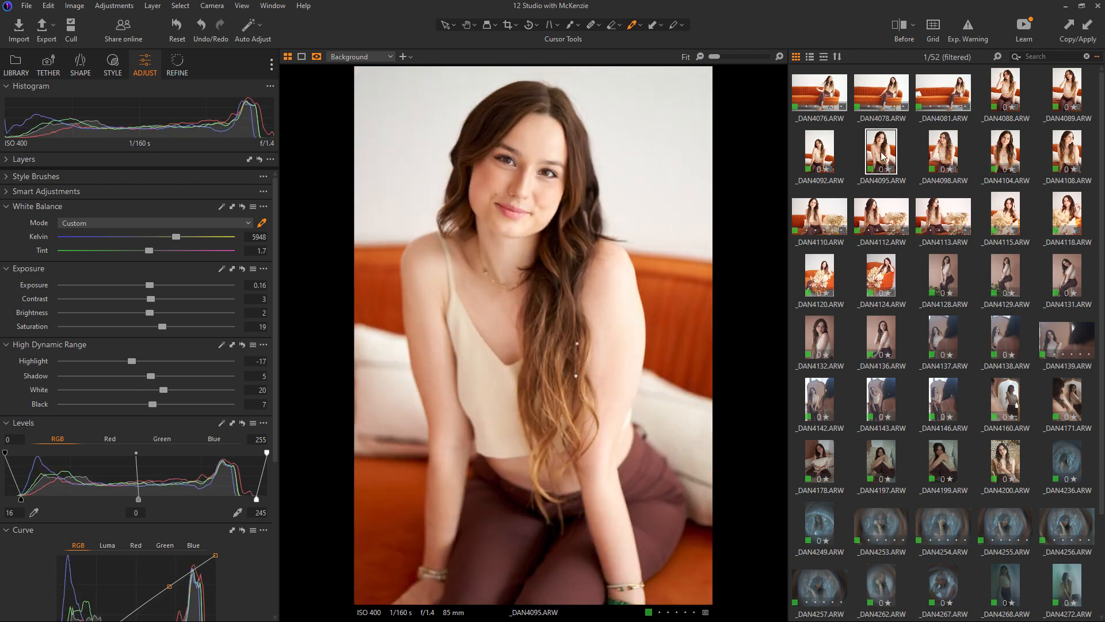
Step: Carry the settings with Shadow 26 and Black 14 over to the remaining sofa photos from _DAN4108 to _DAN4124
click(1068, 171)
click(815, 214)
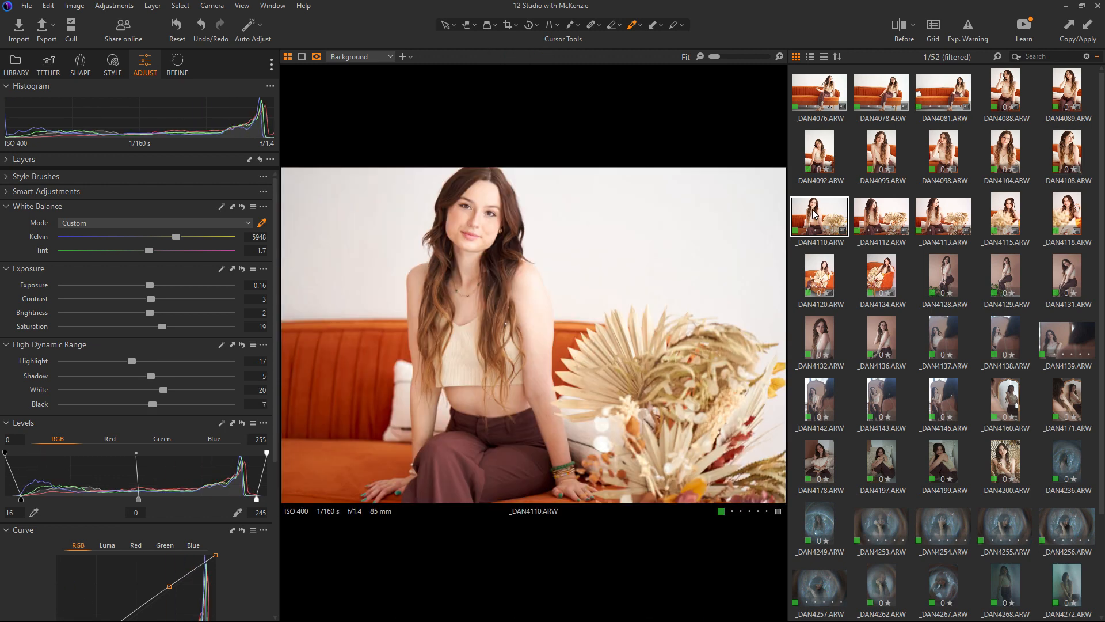
click(904, 214)
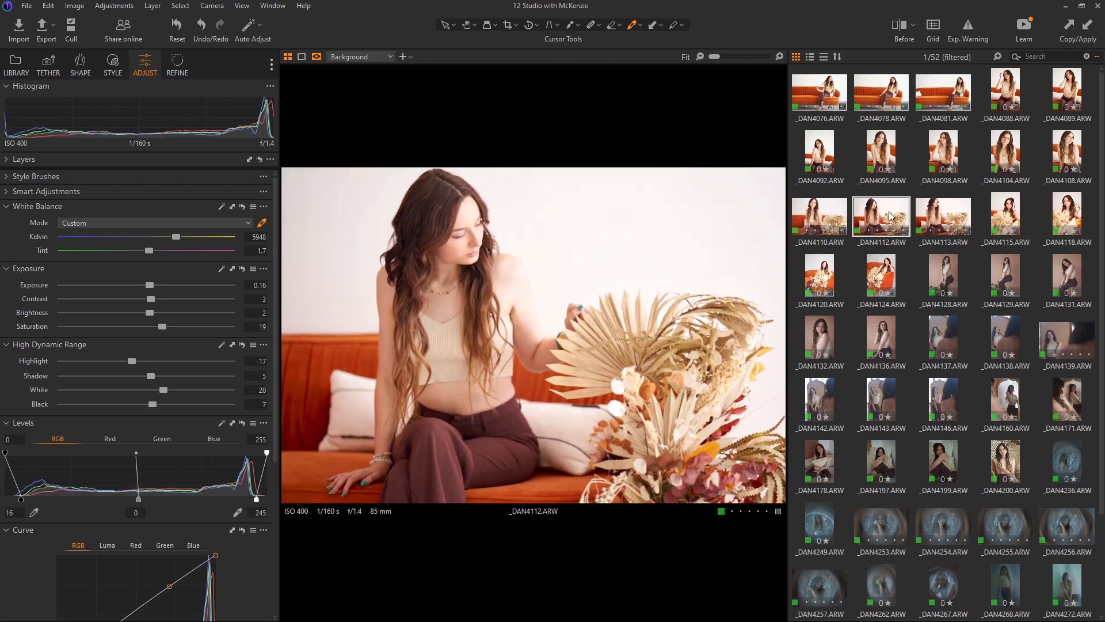
click(950, 217)
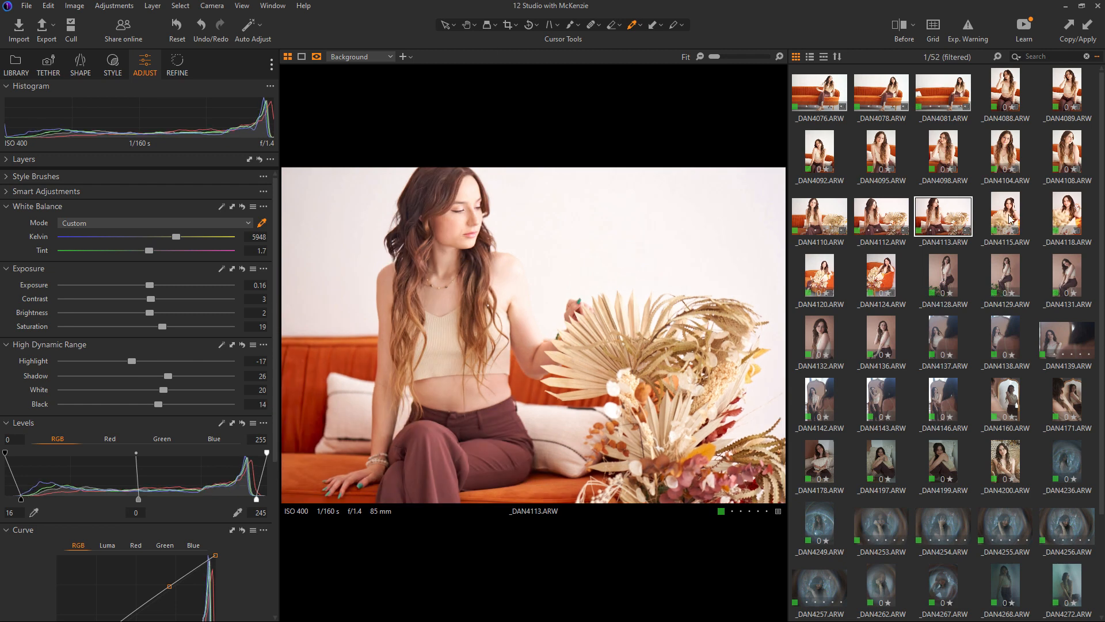
click(1011, 218)
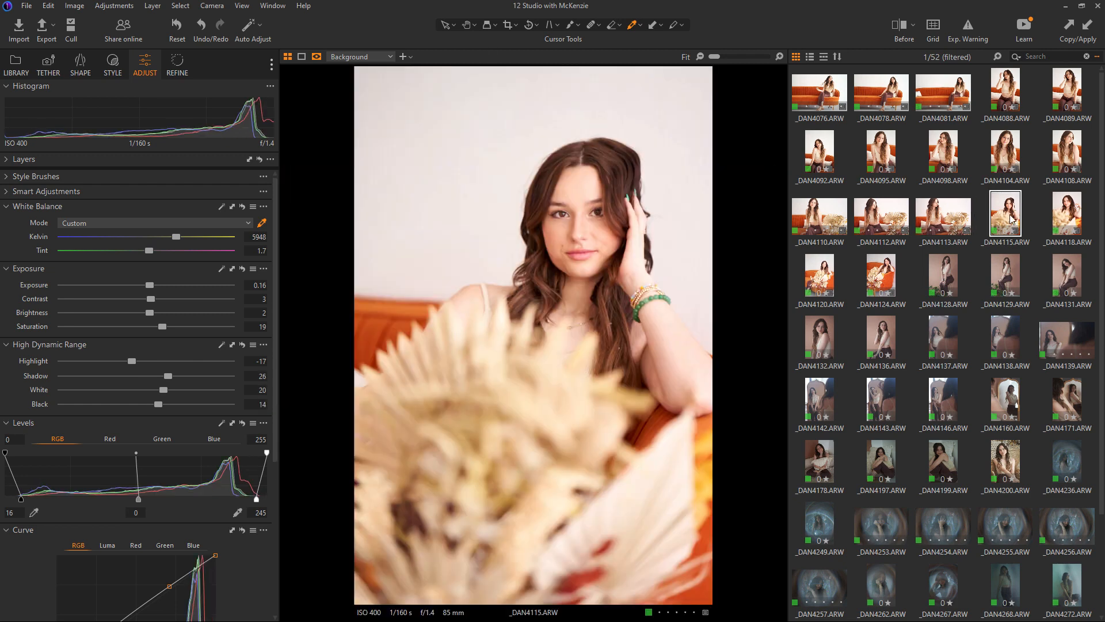
click(1053, 217)
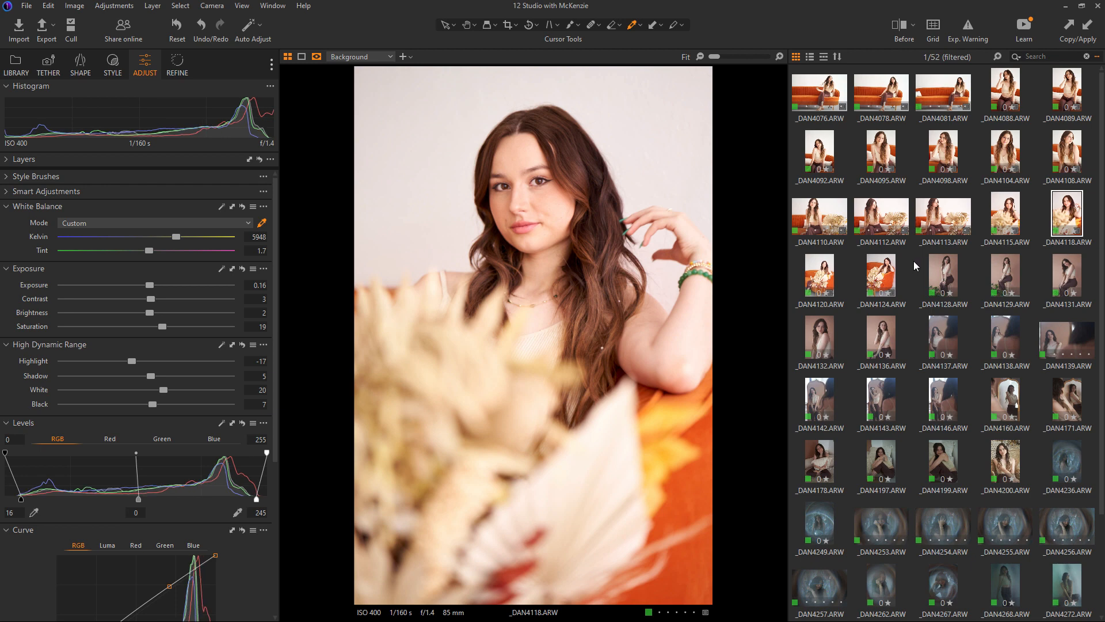
click(820, 270)
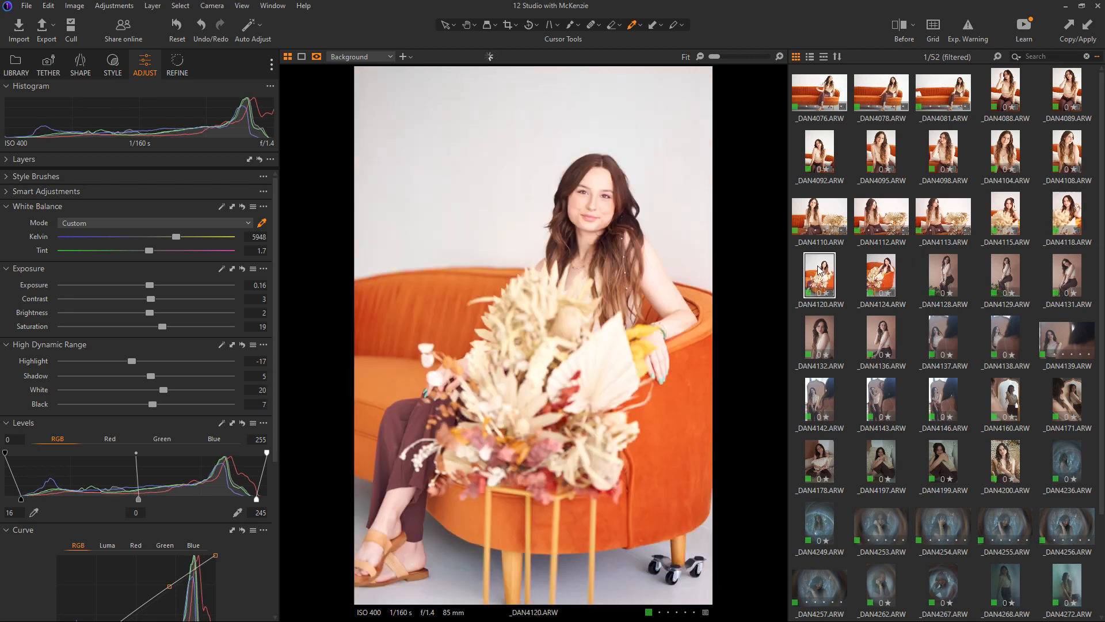
click(873, 275)
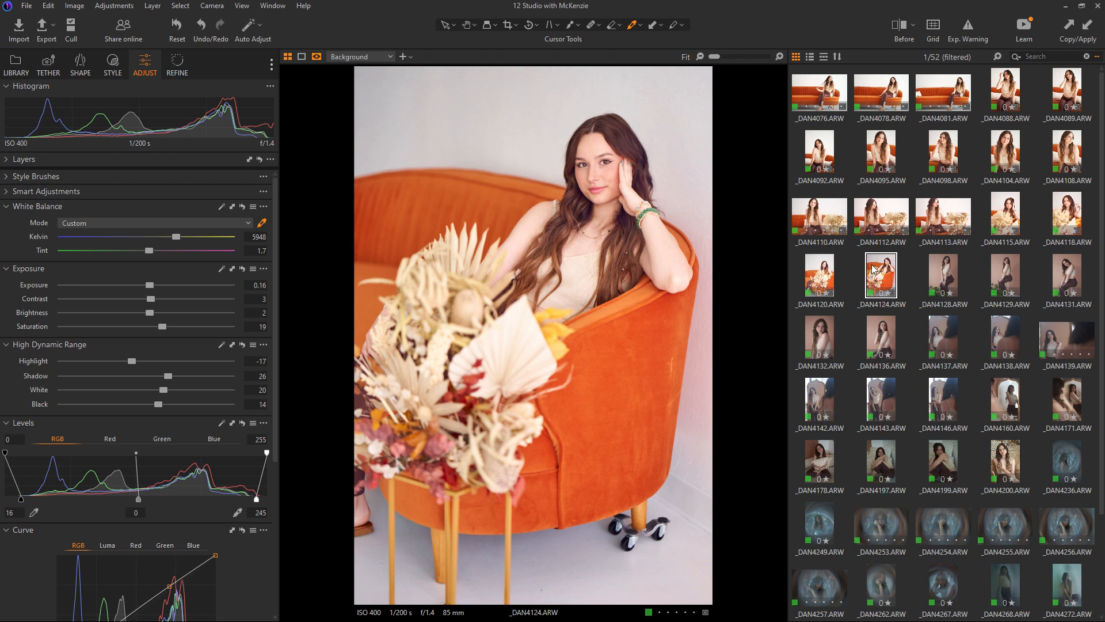
Step: Set a custom white balance on the stool portrait _DAN4128 with Kelvin 5311 and Tint -0.4
click(940, 286)
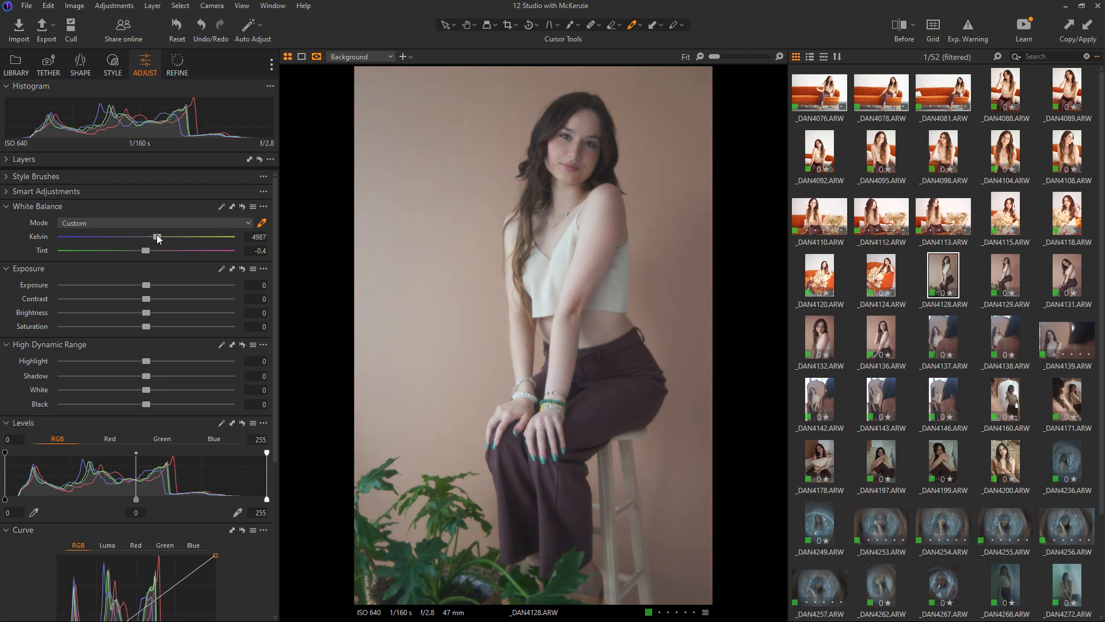
drag(157, 235, 161, 235)
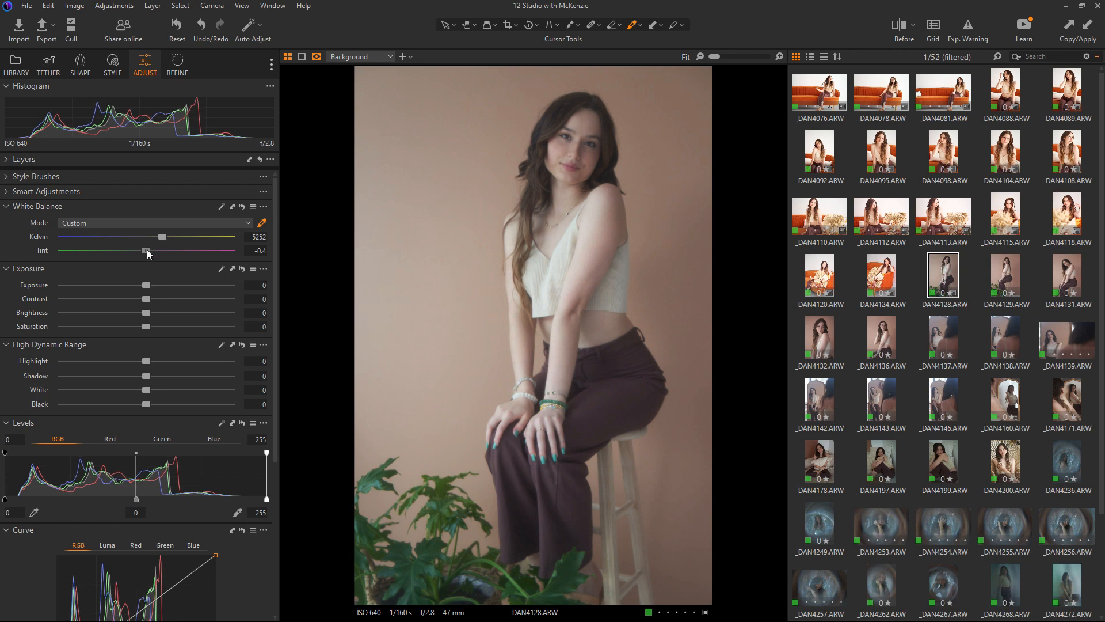
drag(159, 236, 163, 240)
Step: Set _DAN4128's Exposure to 0.46, Contrast 3, Brightness 2 and Saturation 50, and its Shadow to 14, White 5 and Black 9
drag(148, 286, 175, 322)
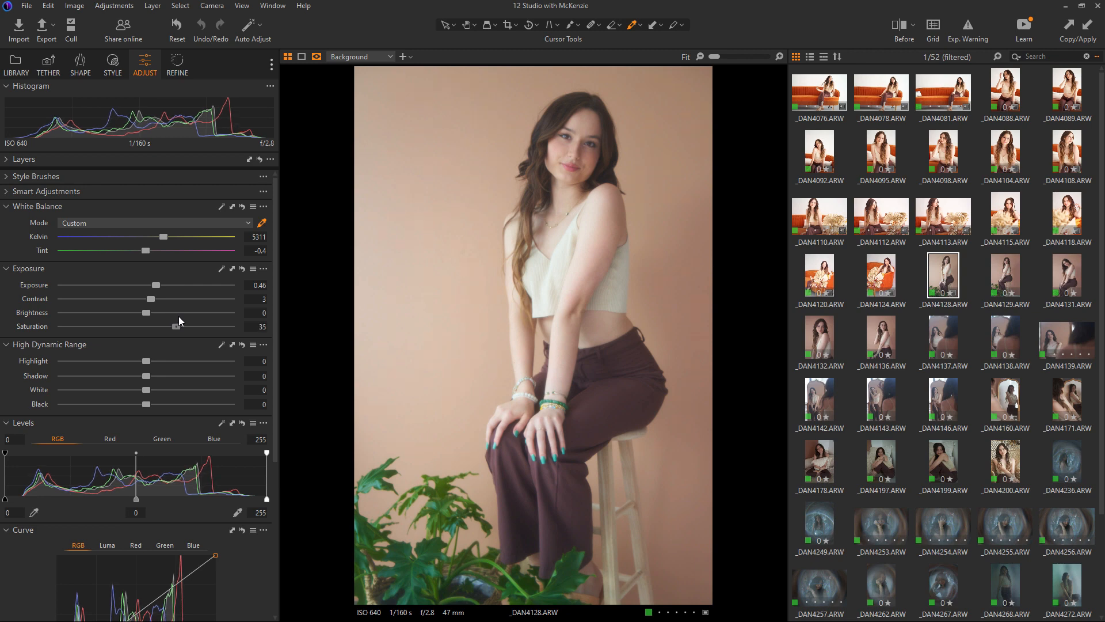
drag(147, 312, 187, 327)
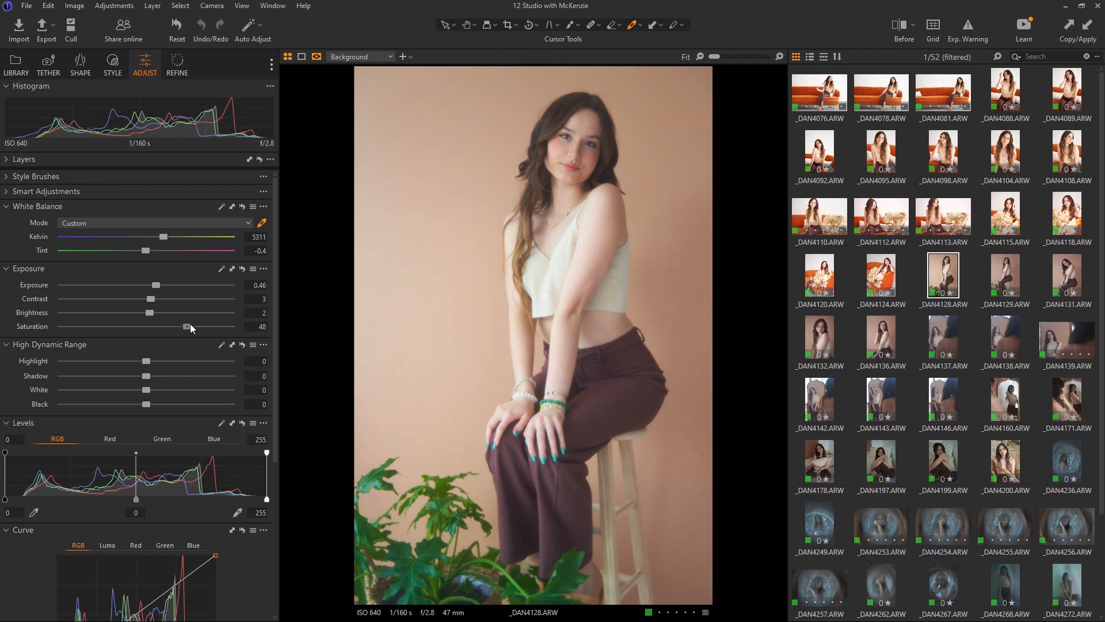
mouse_move(148, 377)
mouse_down()
mouse_move(160, 373)
mouse_move(153, 393)
mouse_up()
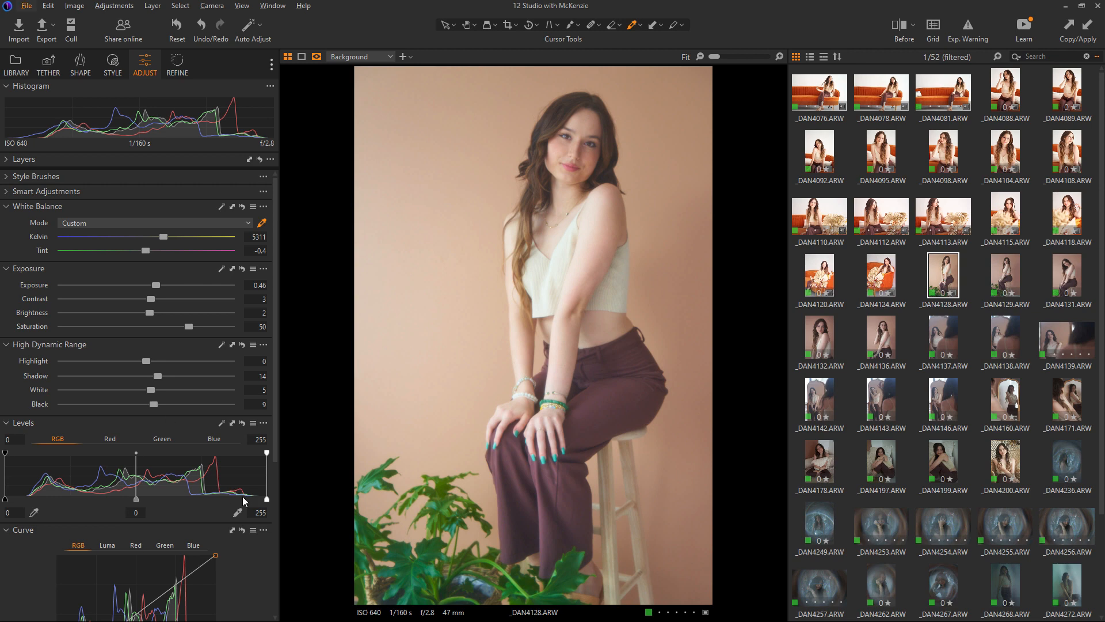
Step: Tighten the RGB Levels input range to 7 and 244, and set Highlight to -20, Shadow 29, White 22 and Black 1
drag(261, 500, 256, 499)
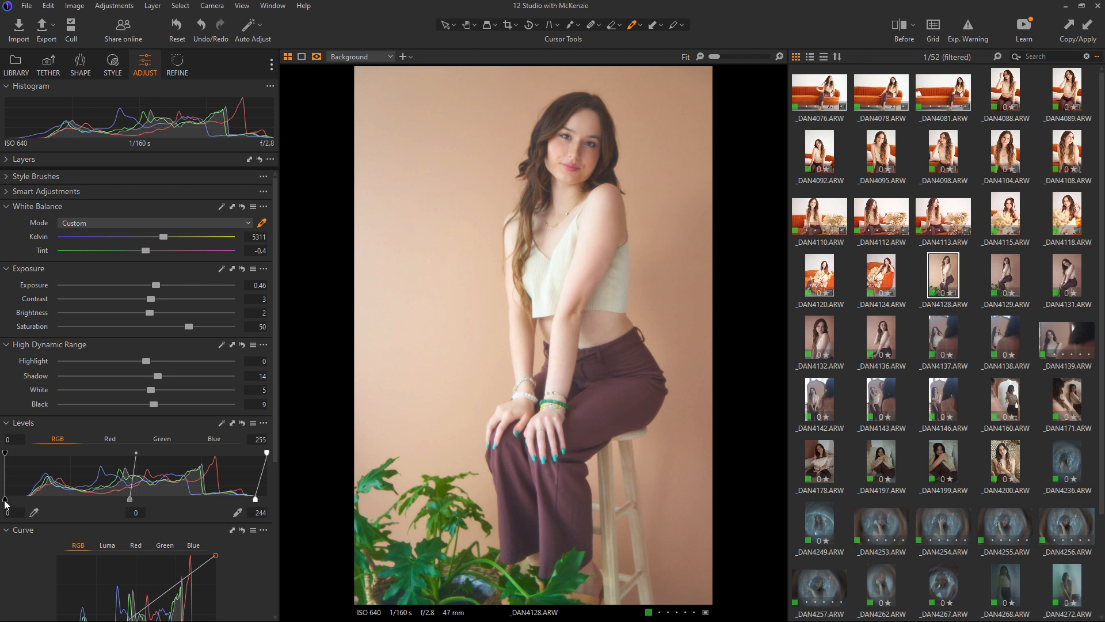
drag(5, 501, 13, 500)
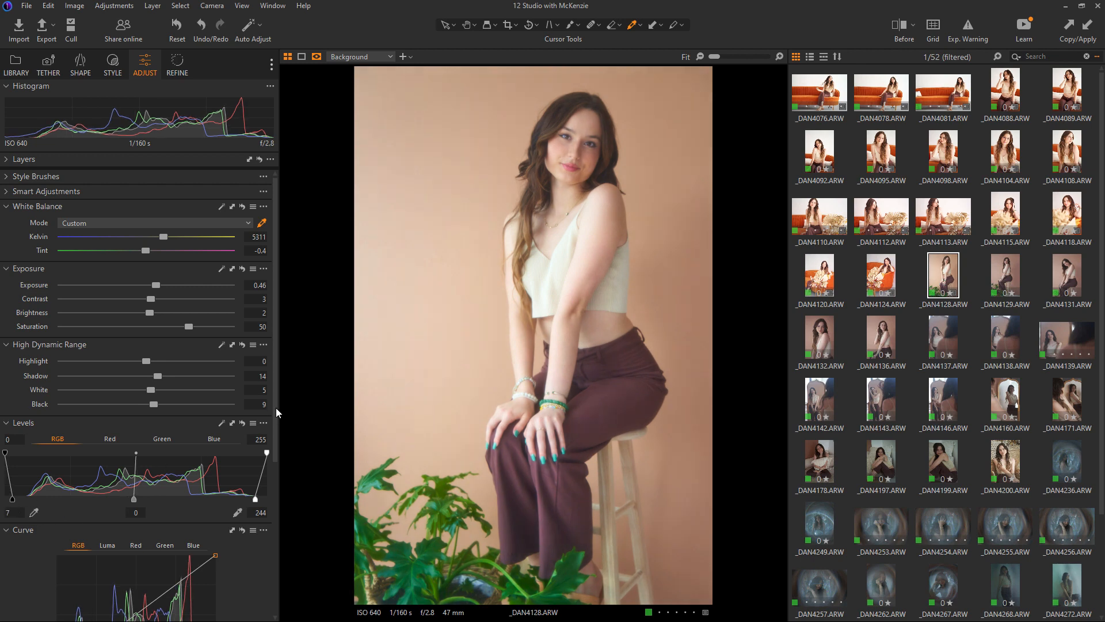
scroll(270, 410, down, 1)
drag(154, 361, 129, 332)
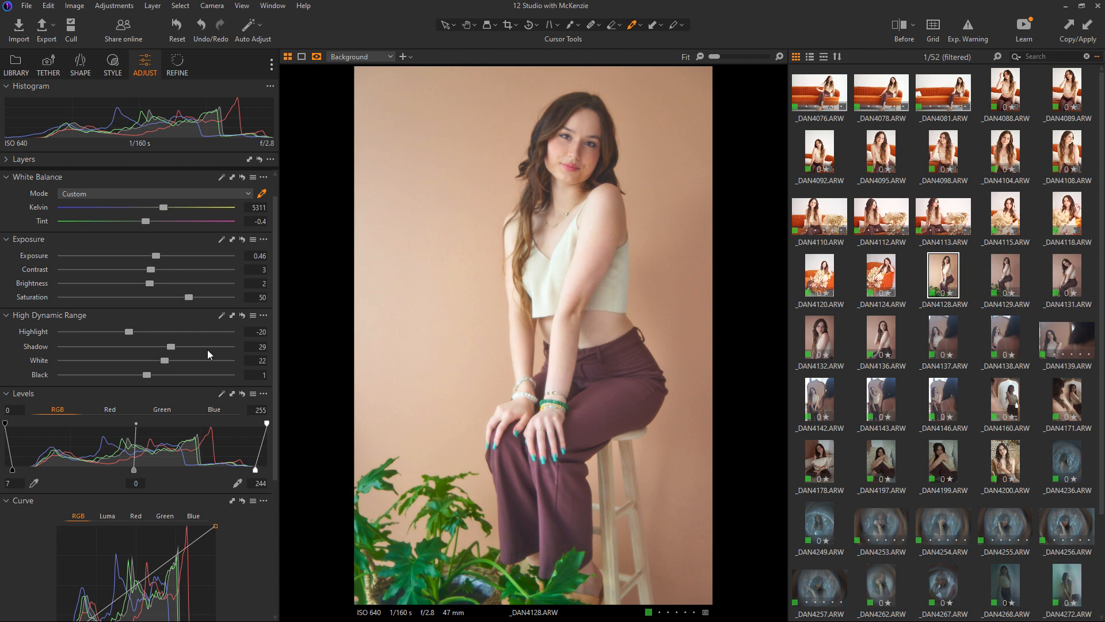
Step: Add two RGB curve points, one in the highlights at about input 196, output 198 and one in the shadows at about input 61, output 60
scroll(279, 382, down, 5)
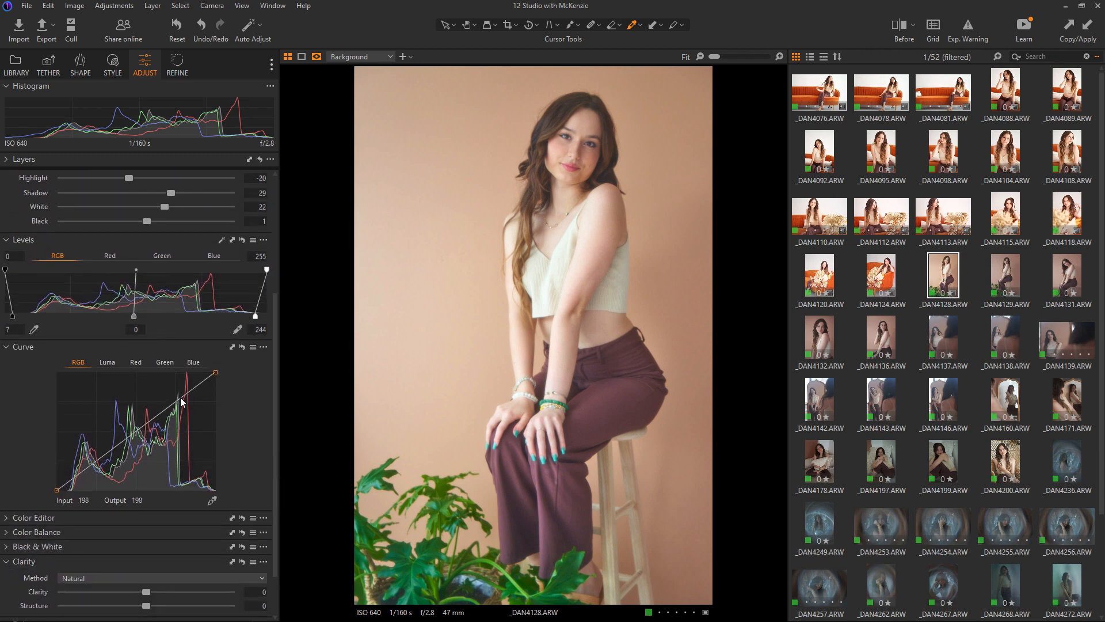
drag(180, 402, 179, 398)
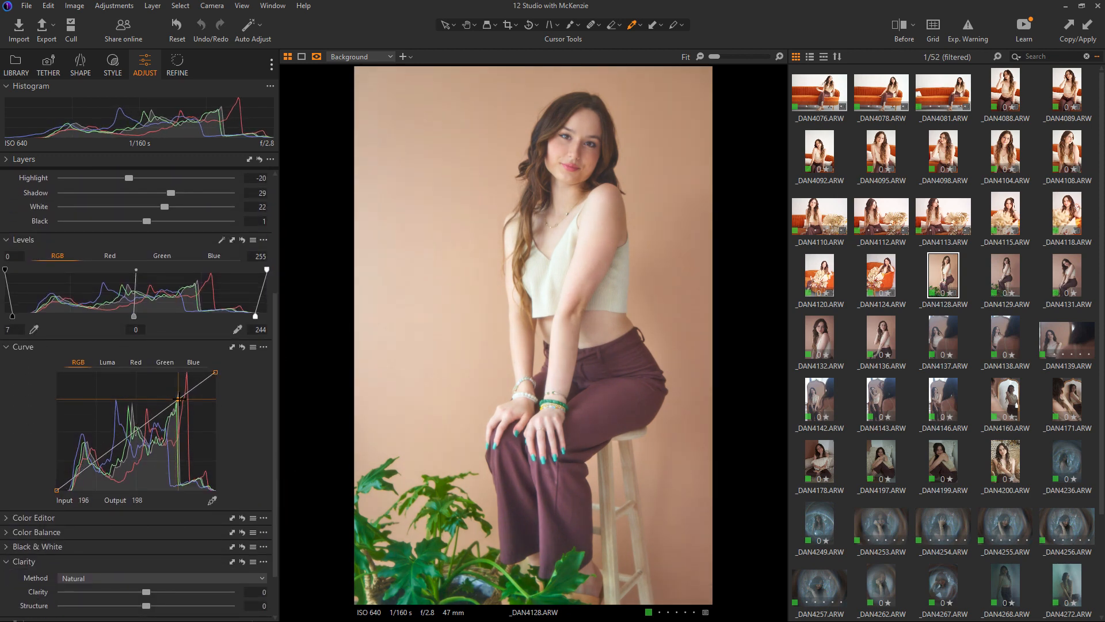
click(92, 464)
drag(92, 464, 93, 462)
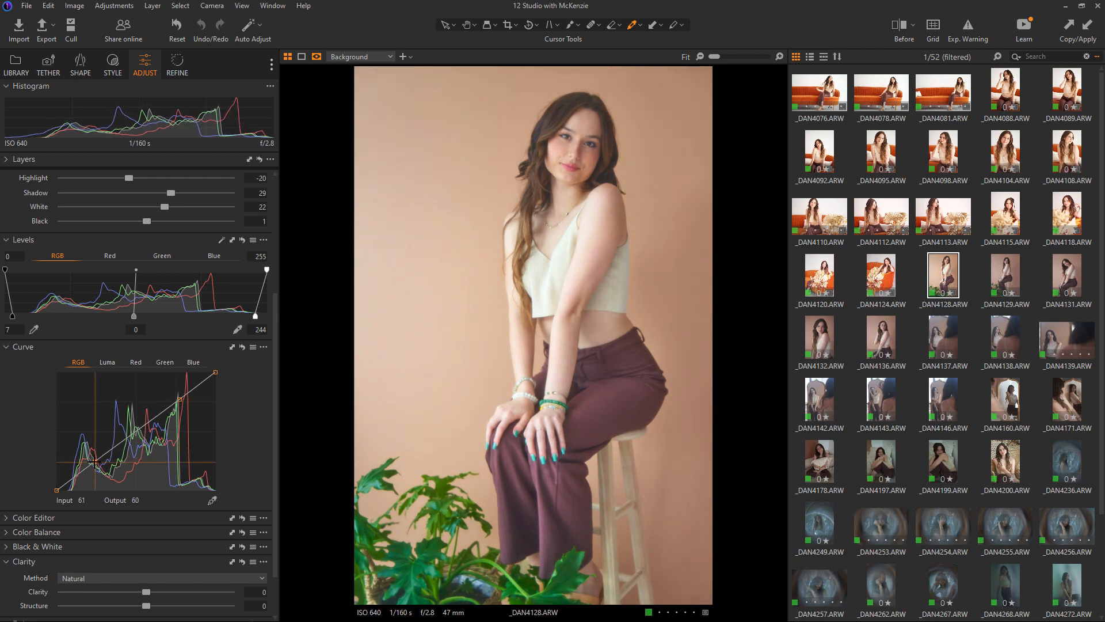
Step: Fine-tune the highlight point of the RGB curve on _DAN4128
drag(179, 397, 180, 398)
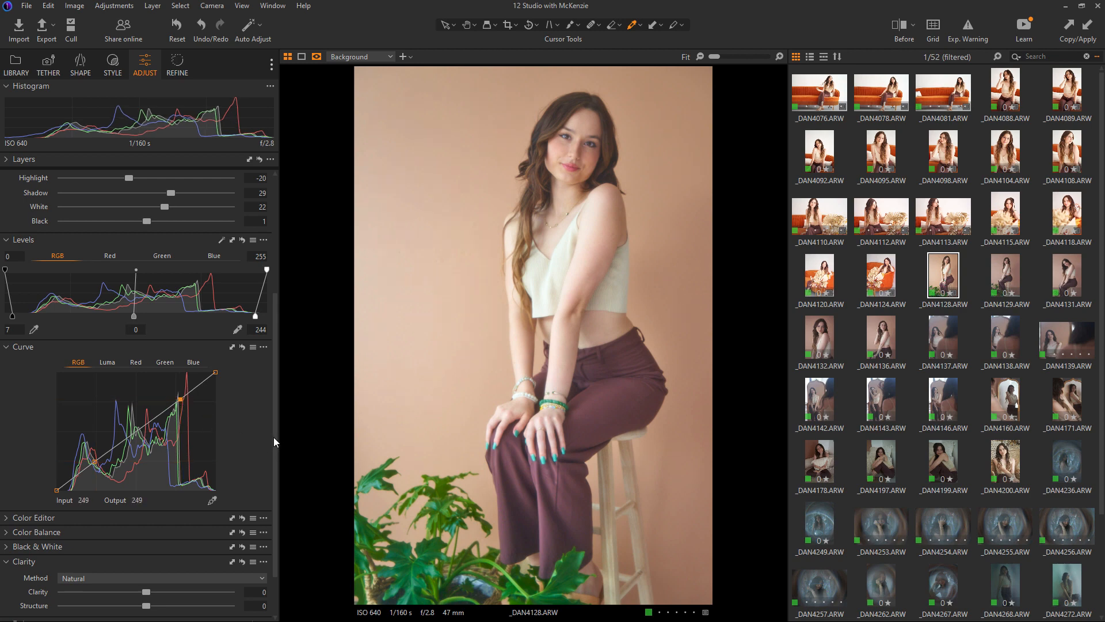
scroll(267, 396, up, 5)
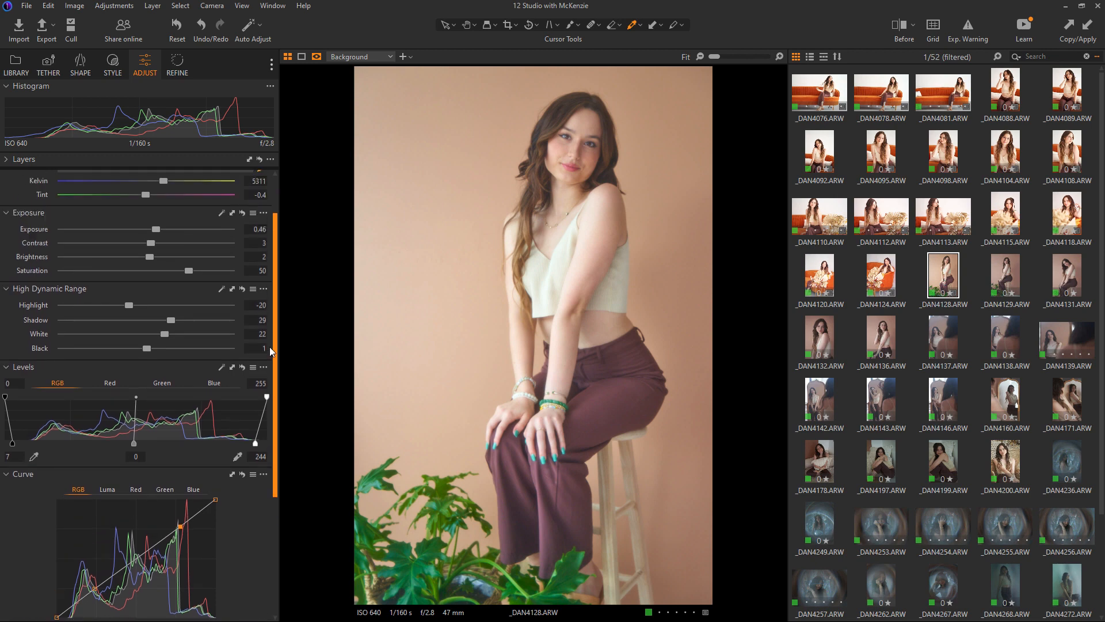
drag(270, 349, 271, 309)
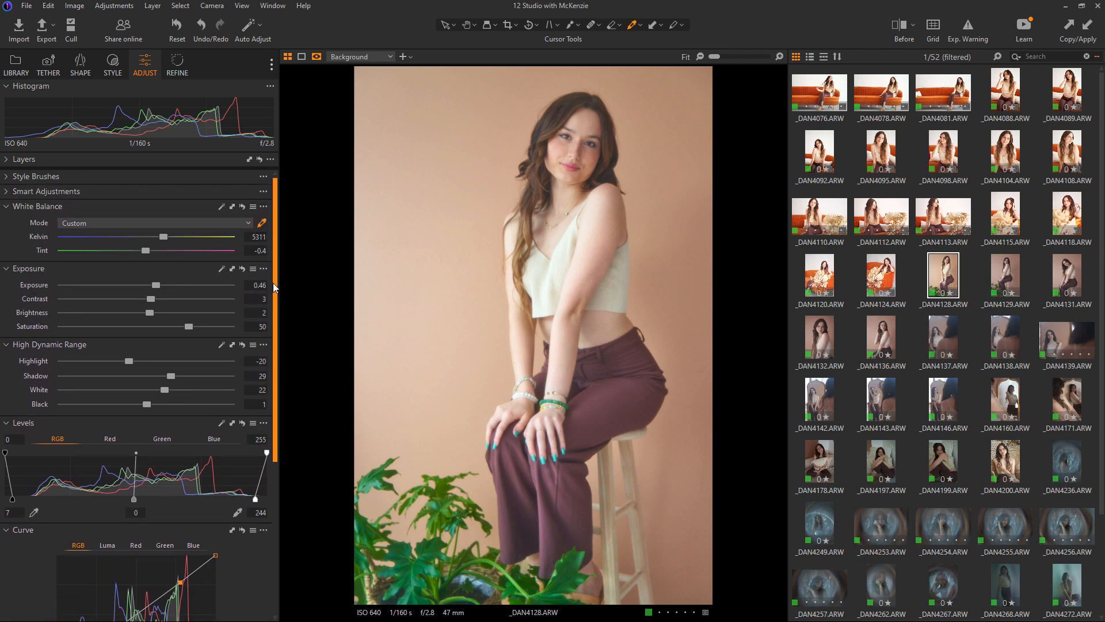
Step: Copy _DAN4128's adjustments to _DAN4129, _DAN4131, _DAN4132 and _DAN4136, and check the edited photos one by one
click(1006, 280)
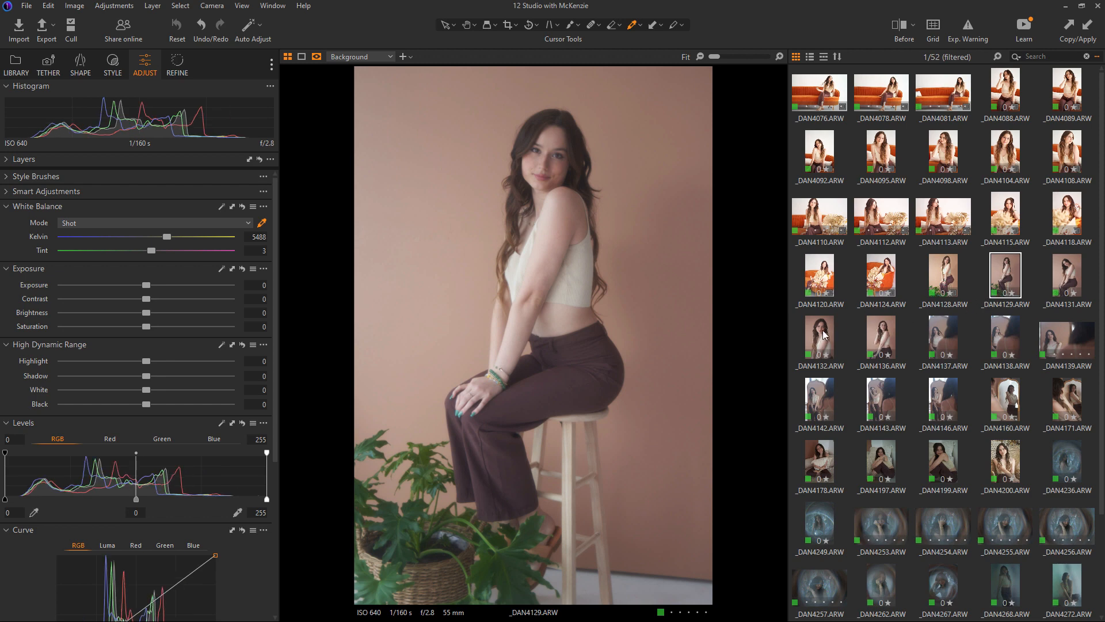
shift+click(881, 340)
key(ctrl+shift+v)
click(975, 296)
click(1006, 273)
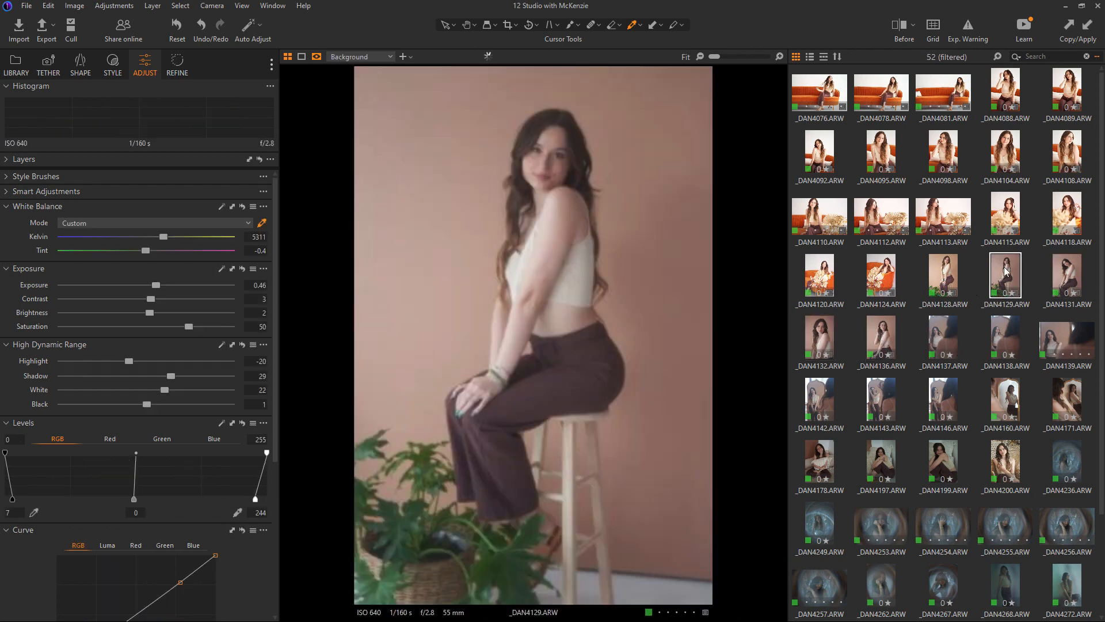
click(1066, 271)
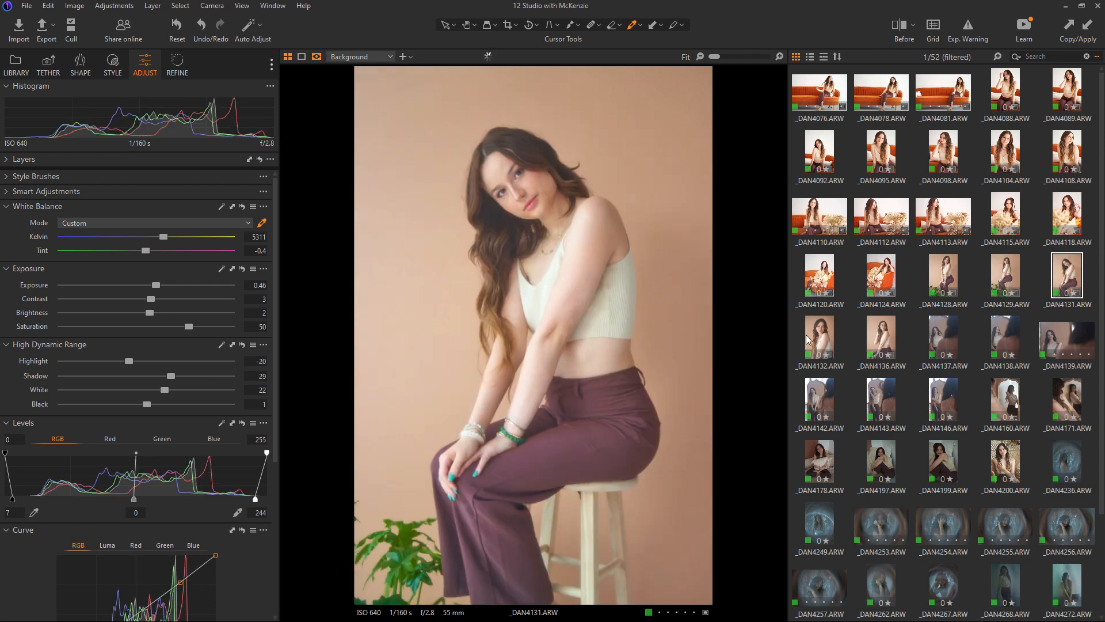
click(831, 341)
click(881, 343)
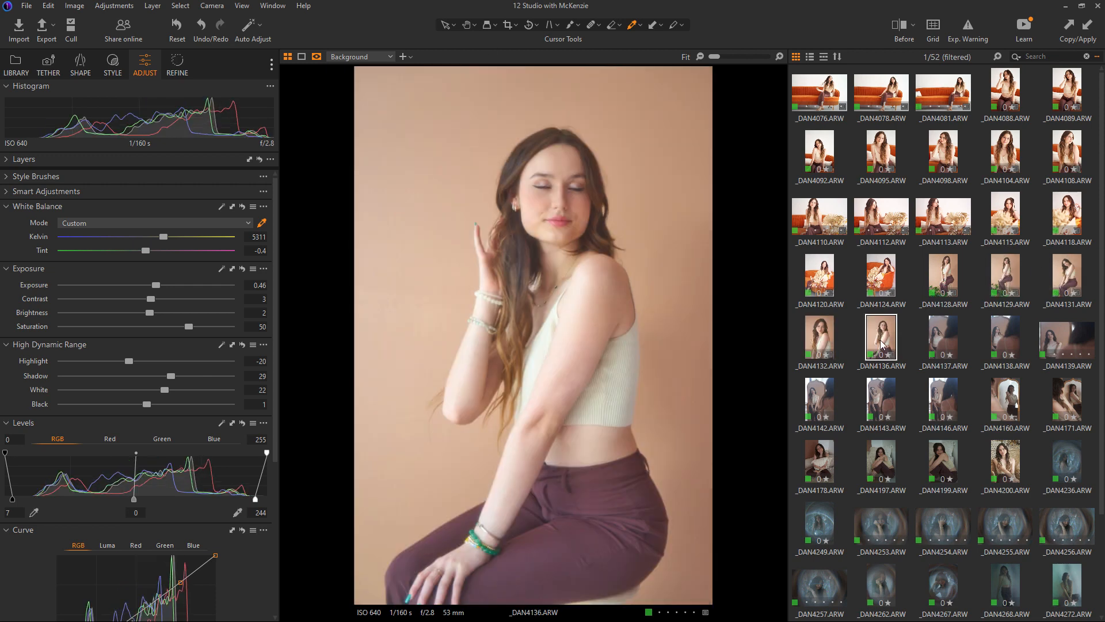
key(Left)
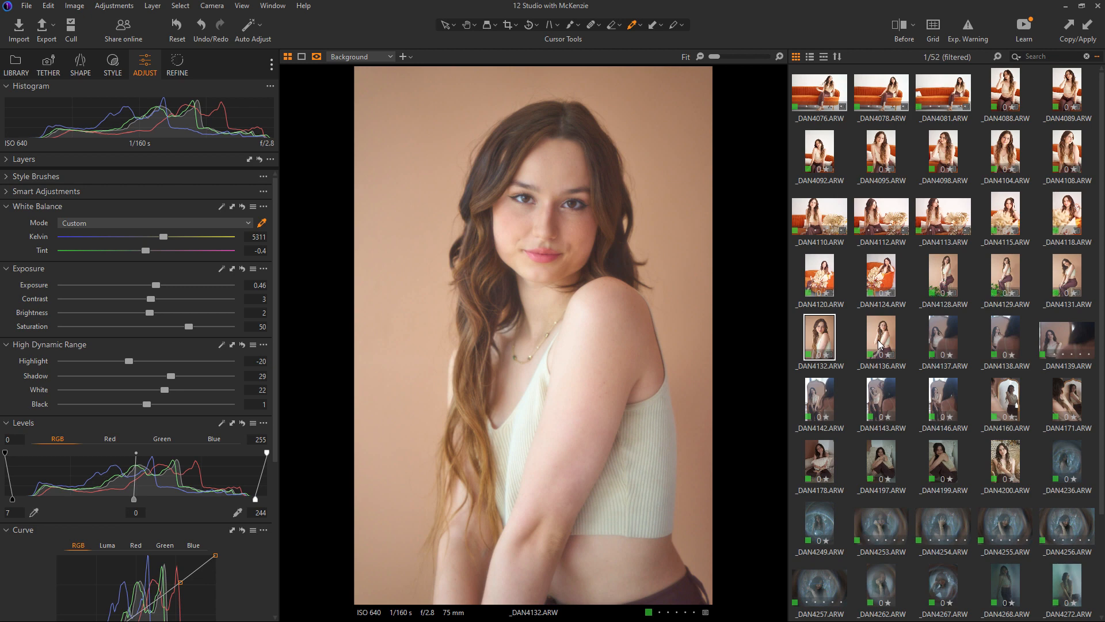
key(Right)
Step: Apply the same adjustments to the mirror portrait _DAN4137 and compare it with _DAN4136
click(936, 343)
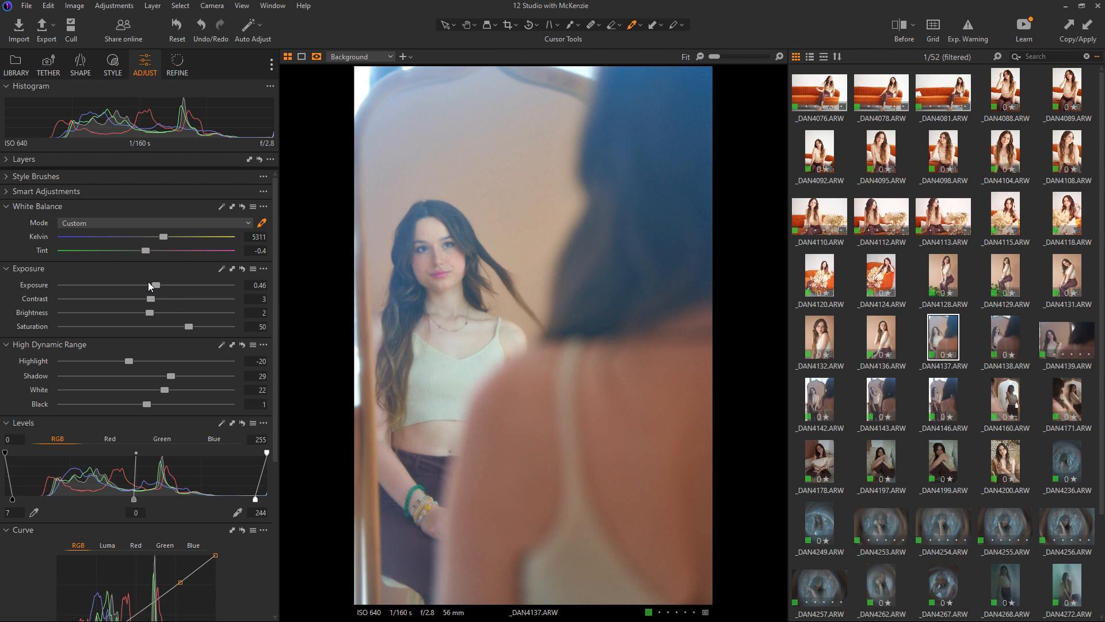
key(Left)
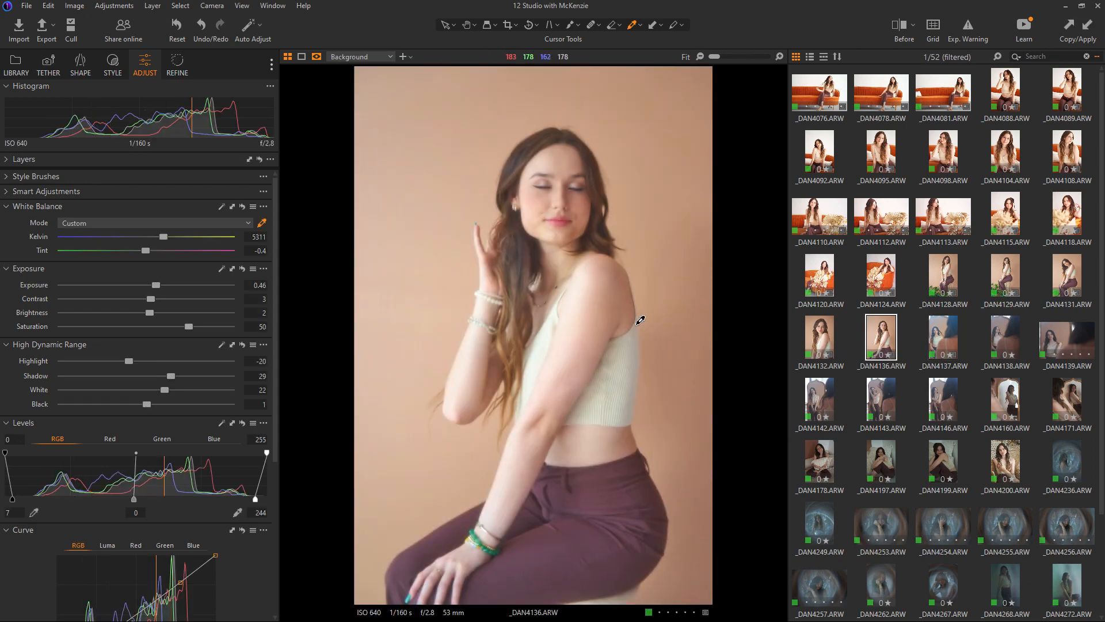
click(945, 321)
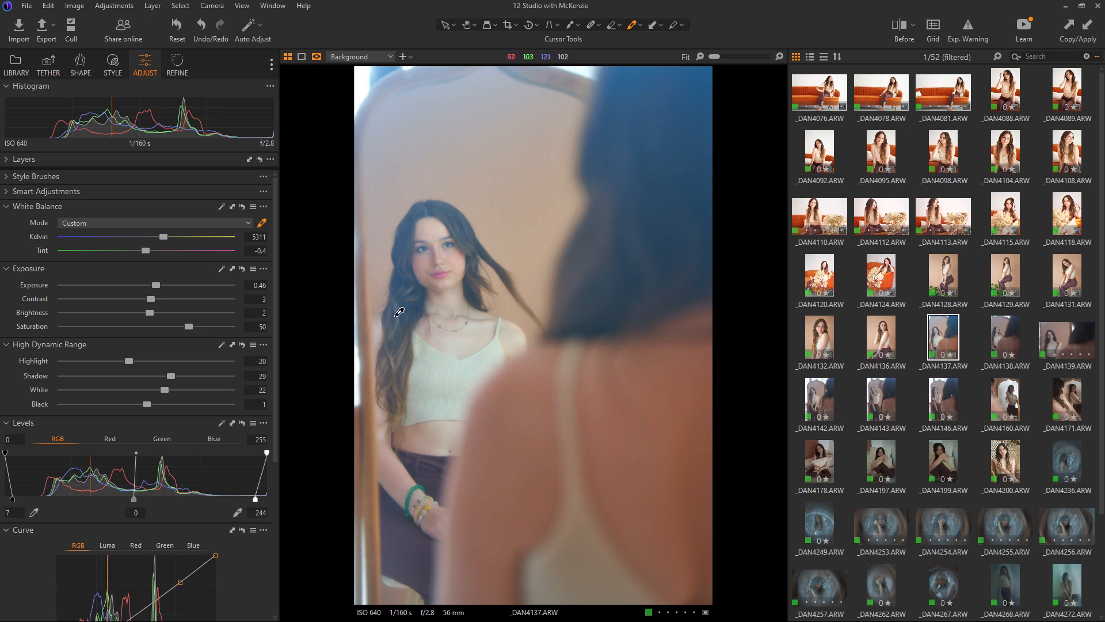
Step: Refine _DAN4137 with Shadow 32, Black 5 and an RGB Levels white input of 233, and nudge both curve points, the shadow one to about 60/62
drag(147, 404, 173, 376)
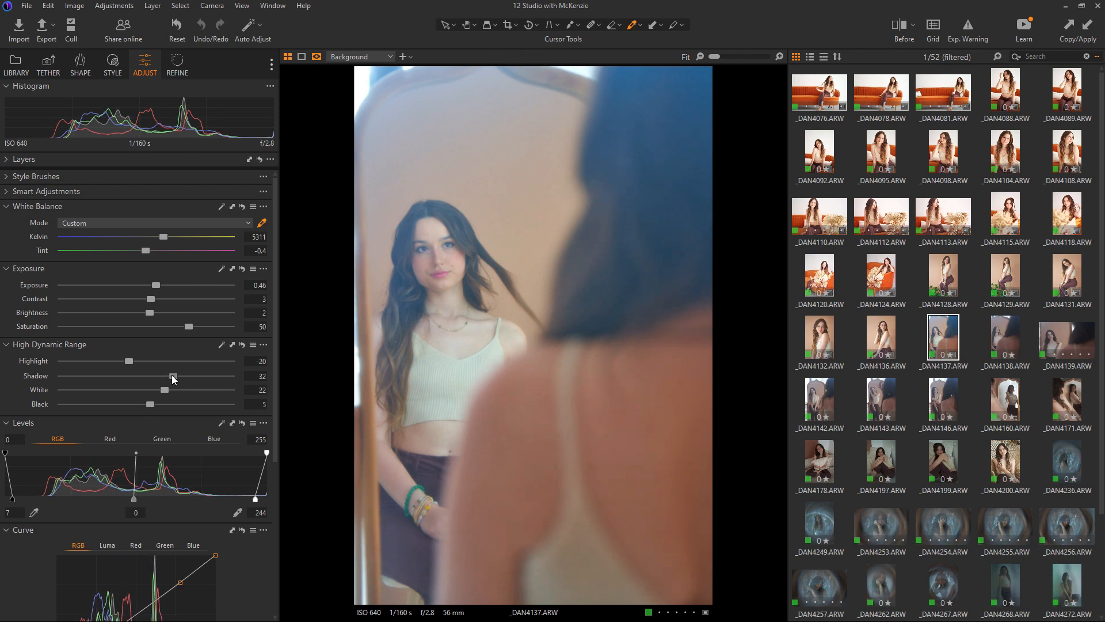
drag(256, 500, 244, 500)
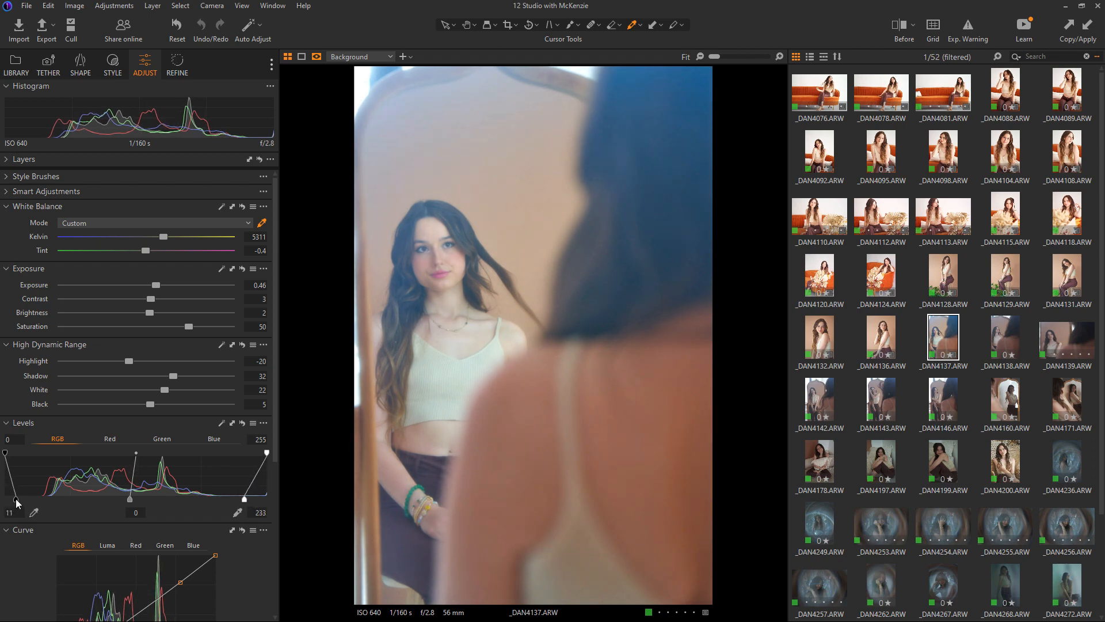
drag(274, 382, 270, 478)
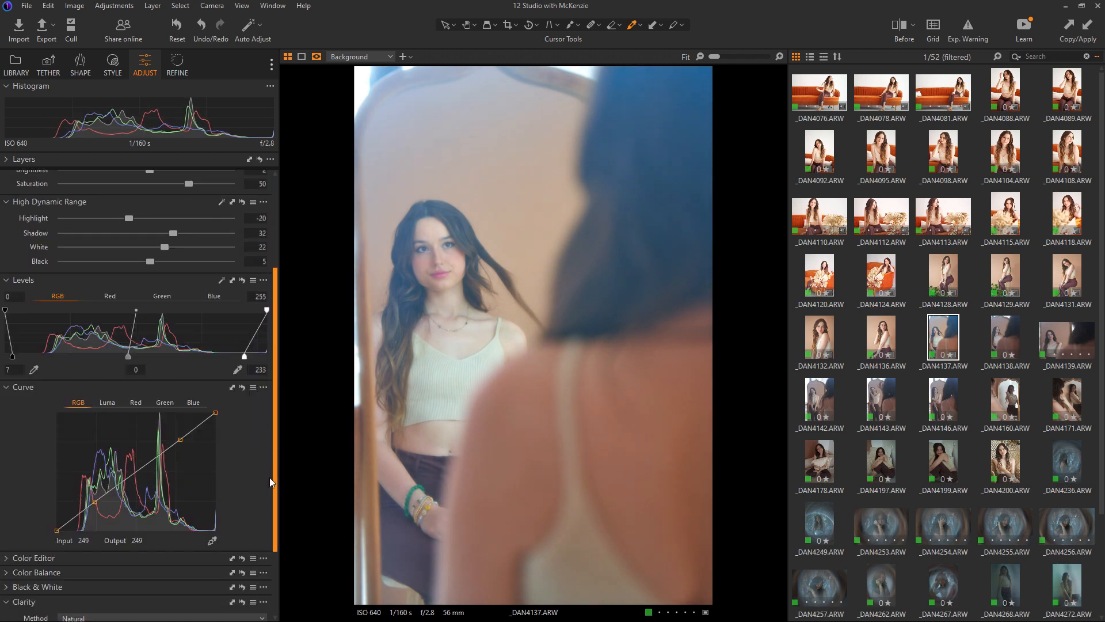
drag(180, 392, 181, 390)
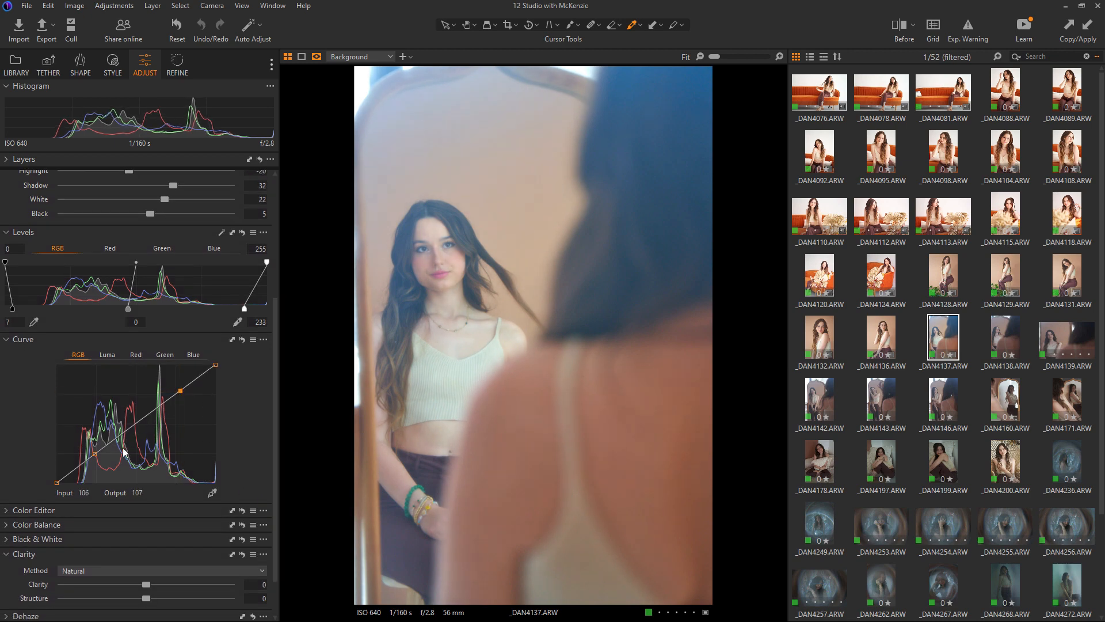
drag(94, 453, 94, 454)
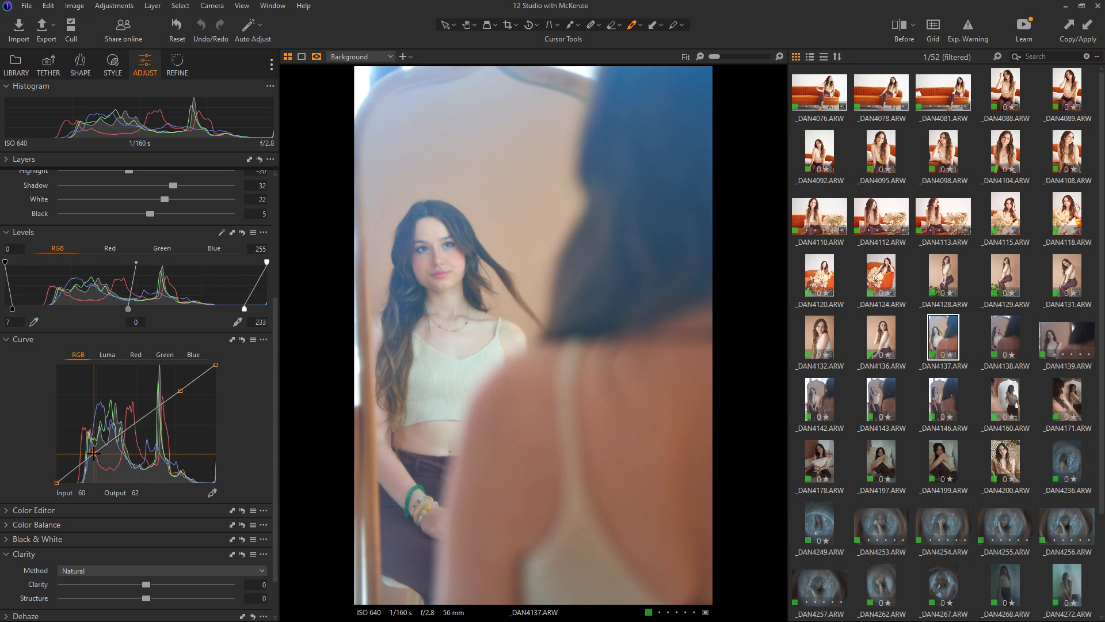
Step: Set the blue range's Saturation to 3.3 and Lightness to -3.7 in the basic Color Editor for _DAN4137
scroll(273, 288, up, 3)
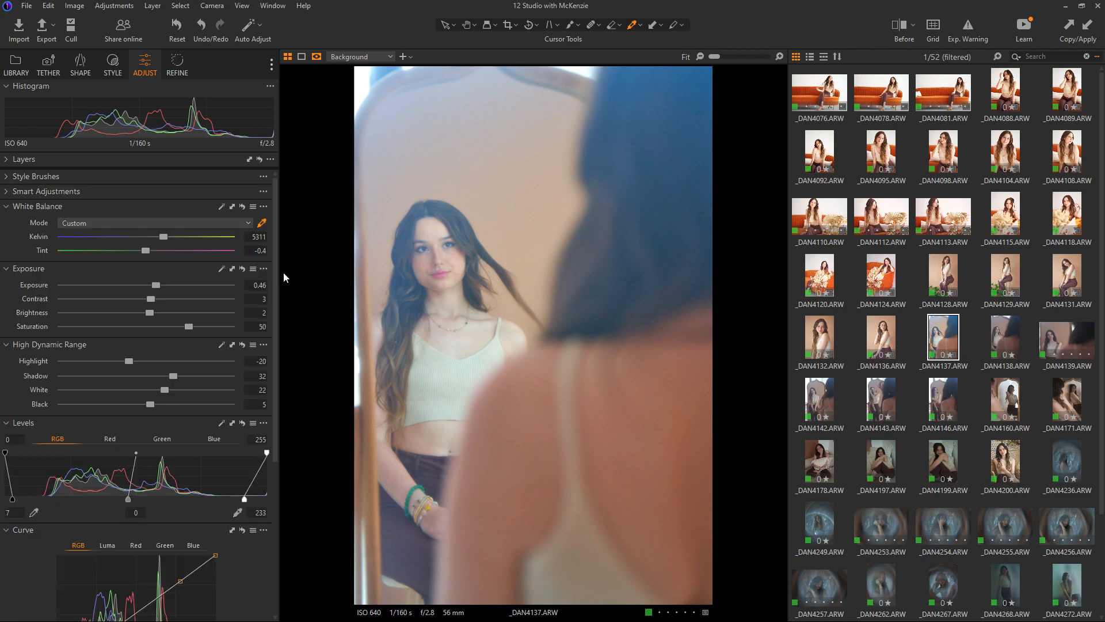
drag(275, 277, 276, 431)
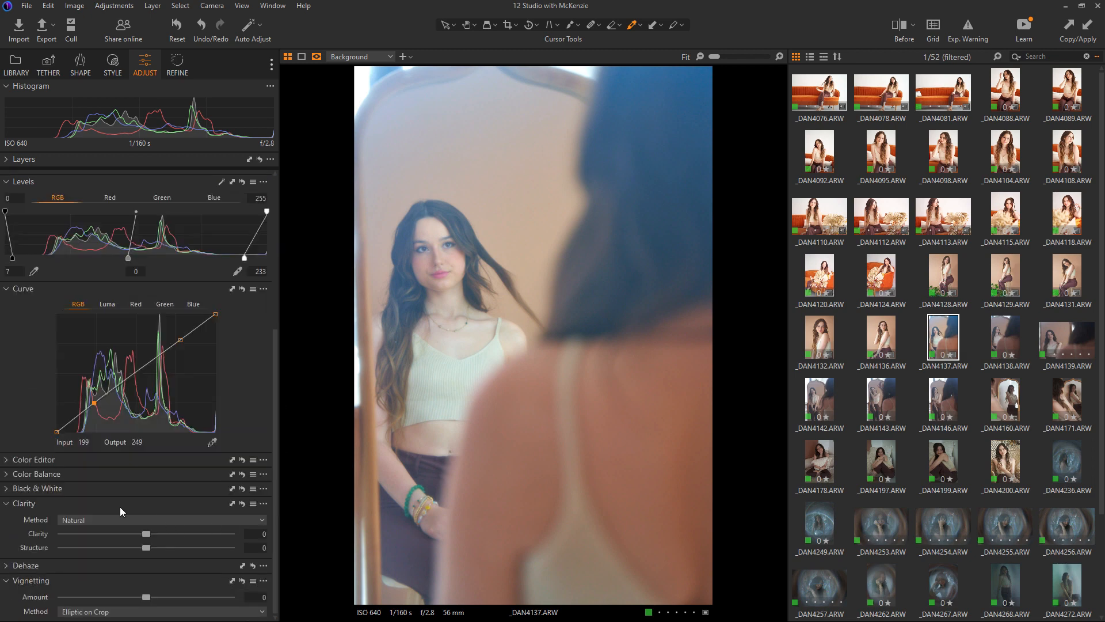
click(7, 460)
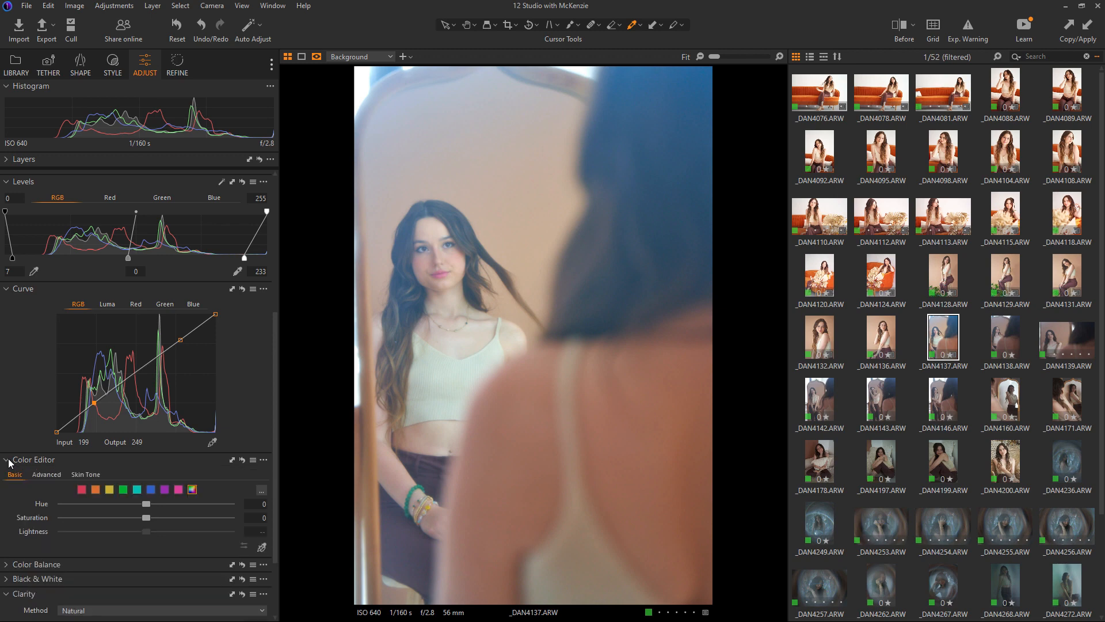
click(151, 490)
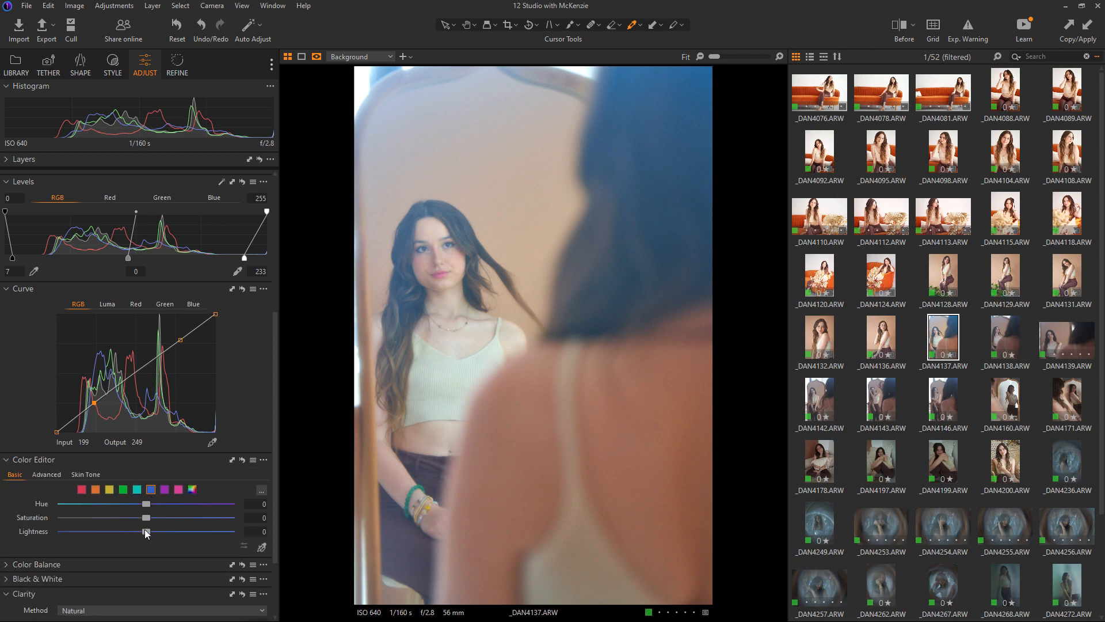
drag(146, 522, 232, 523)
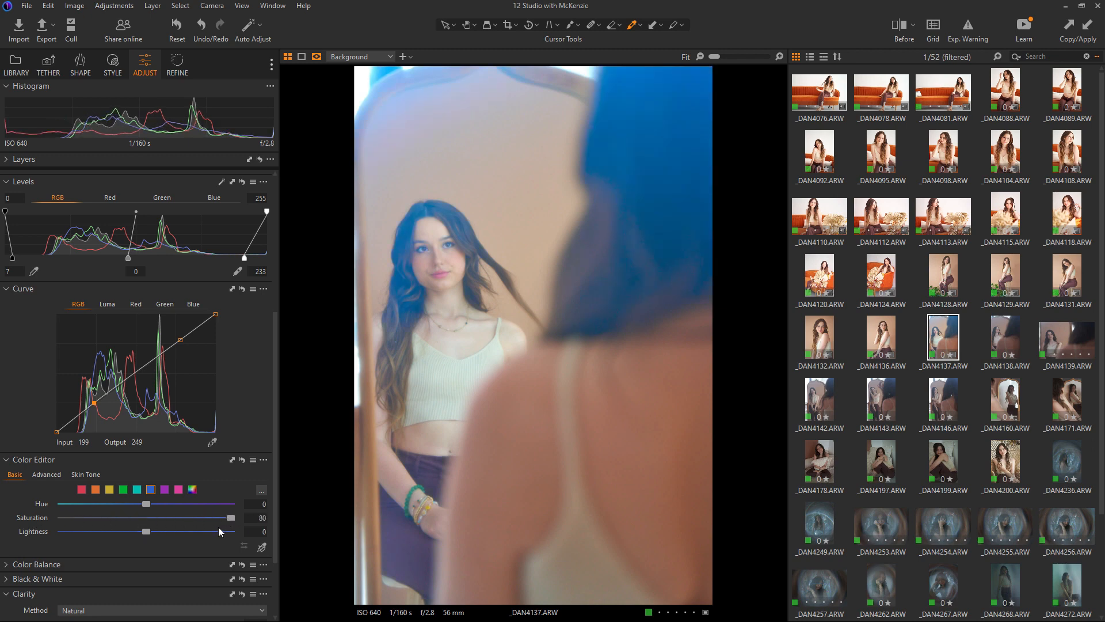
key(ctrl+z)
mouse_move(146, 536)
mouse_down()
mouse_move(163, 535)
mouse_move(140, 533)
mouse_move(151, 521)
mouse_move(137, 532)
mouse_up()
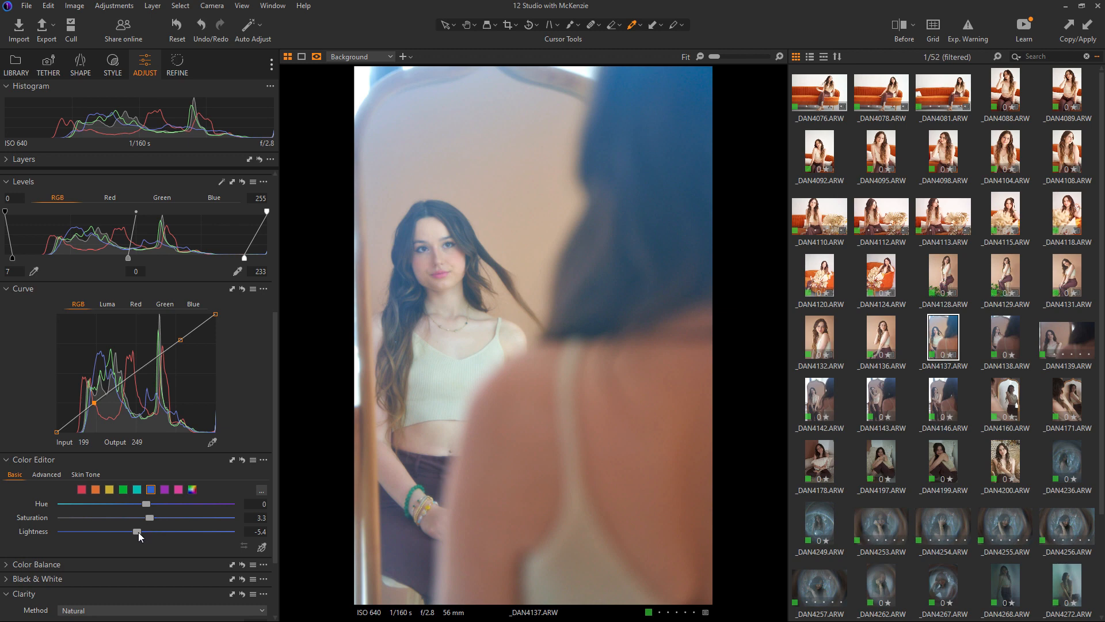
mouse_move(139, 531)
mouse_down()
mouse_move(150, 518)
mouse_move(142, 532)
mouse_up()
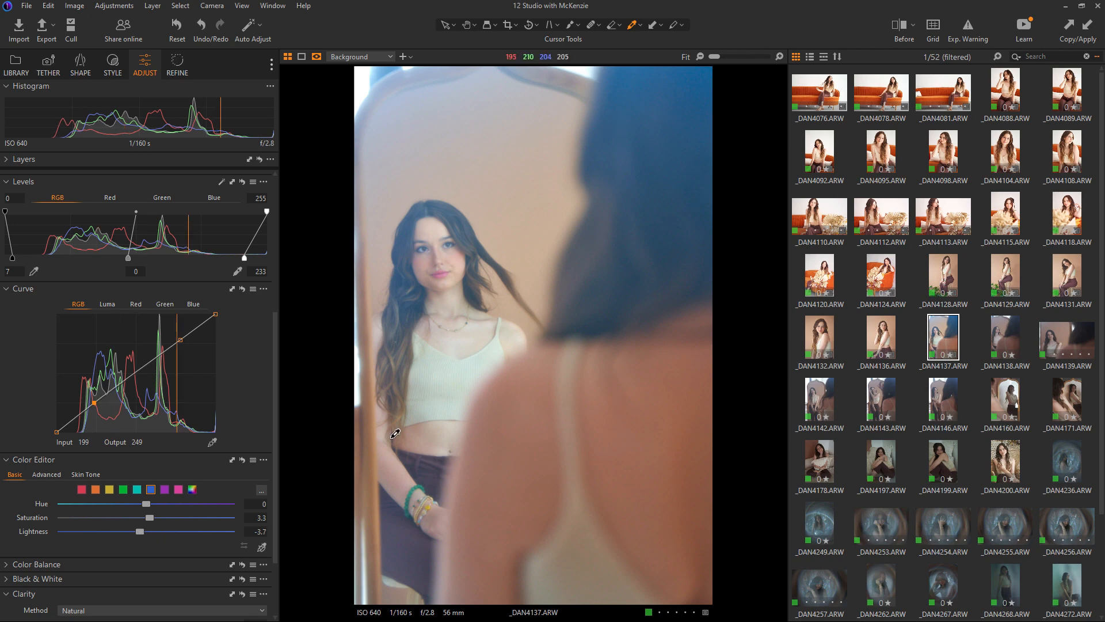
Step: Set _DAN4137's Brightness to 3 and its High Dynamic Range Shadow to 28
drag(274, 478, 236, 326)
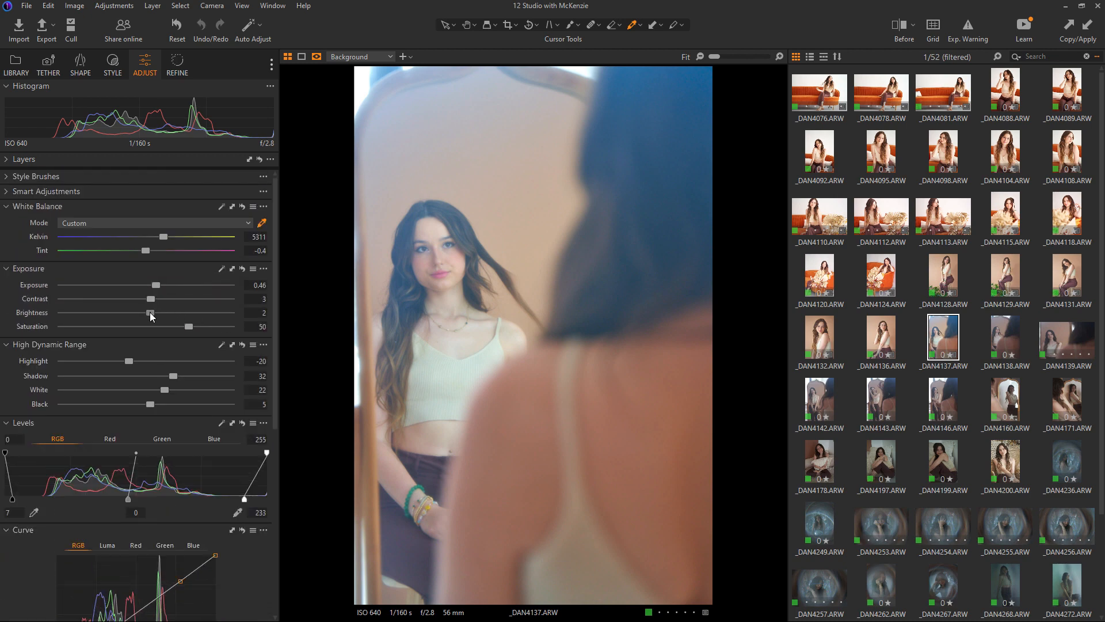
drag(149, 314, 151, 314)
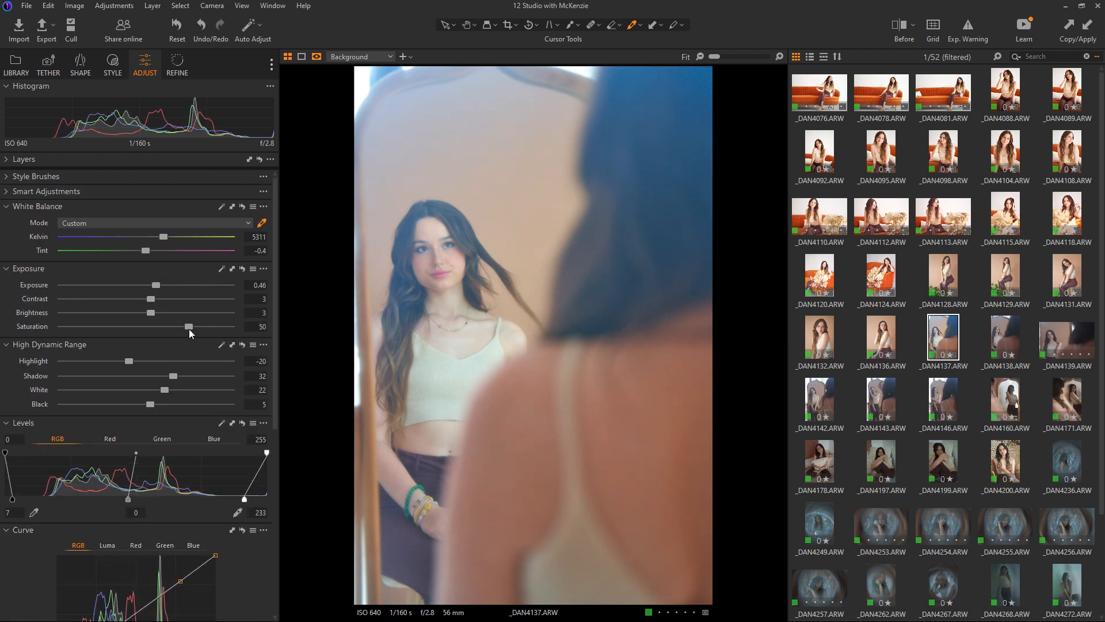
drag(175, 376, 169, 376)
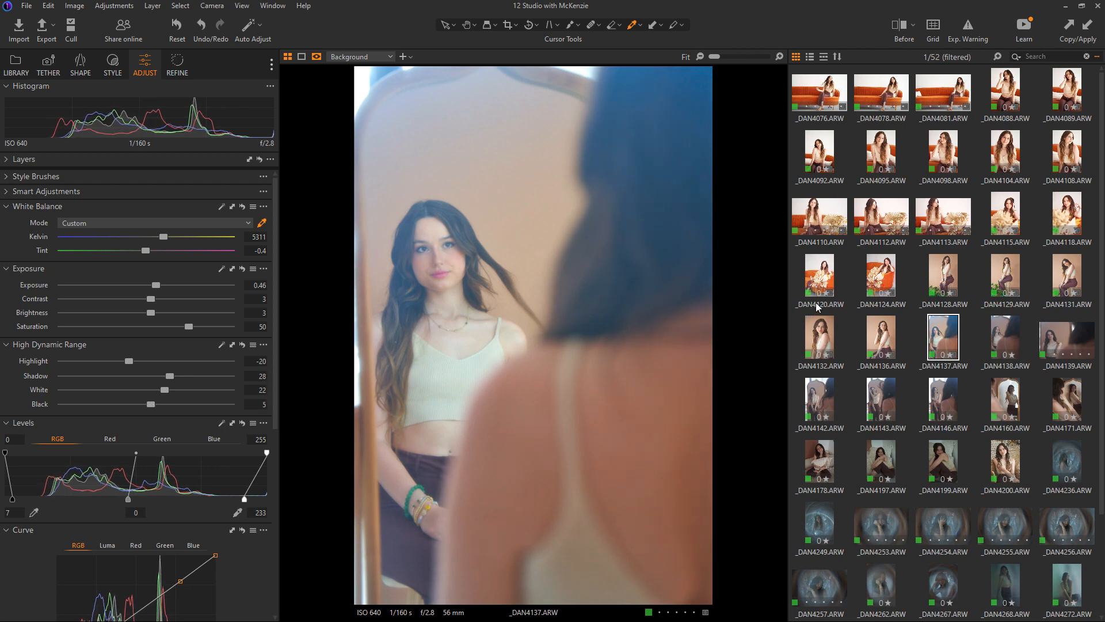
Step: Copy _DAN4137's adjustments to _DAN4138 and _DAN4139, comparing _DAN4138 before and after the edit
click(1008, 341)
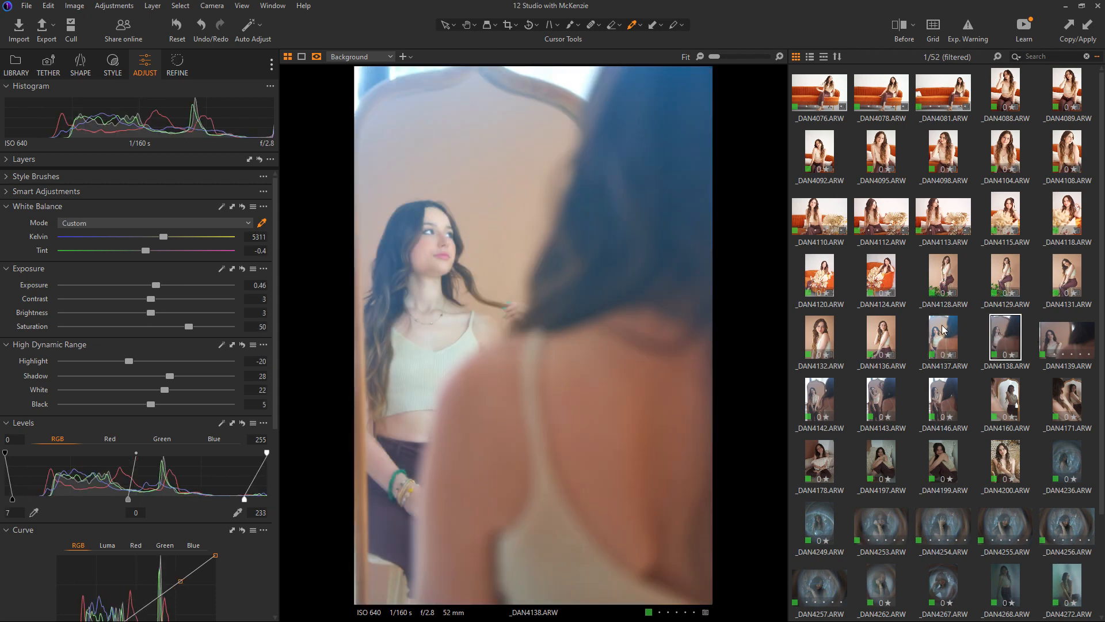
click(896, 33)
drag(534, 335, 634, 326)
click(899, 26)
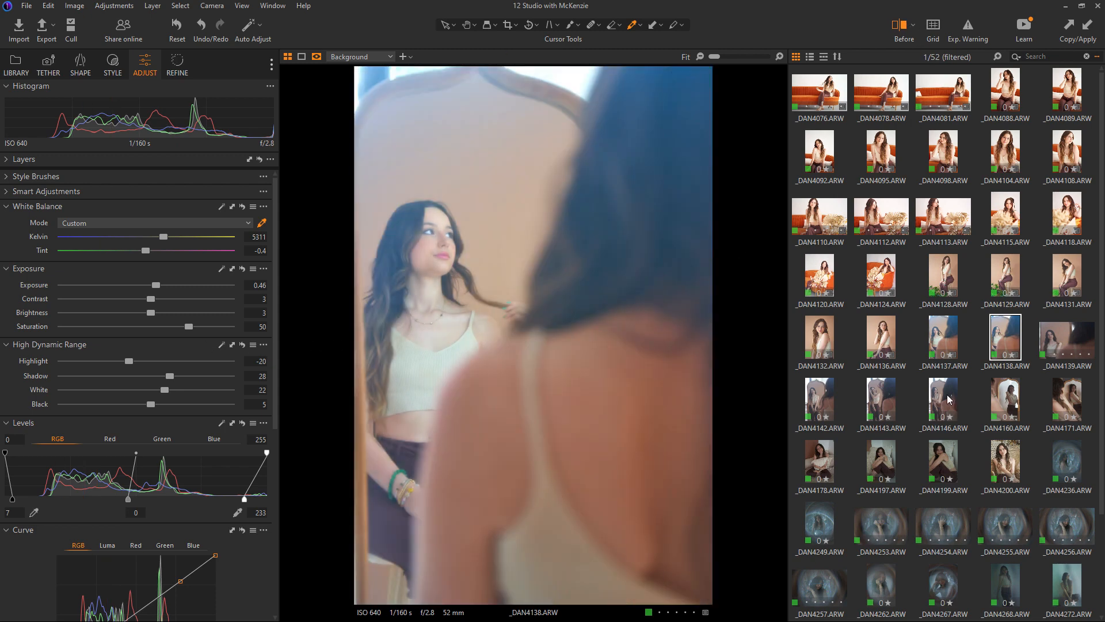
click(1051, 344)
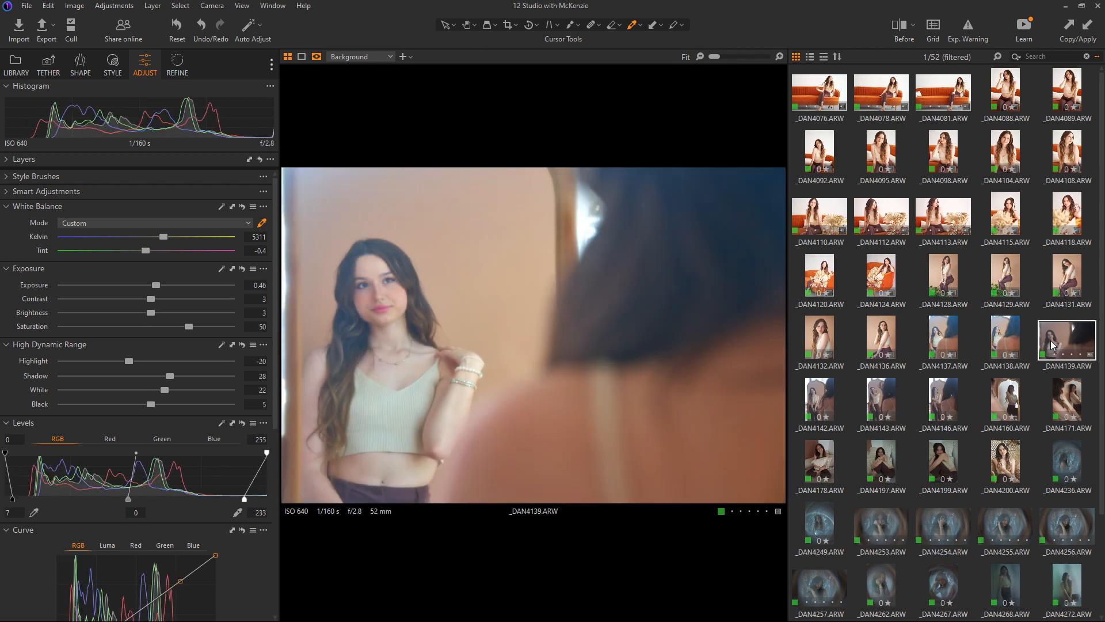
Step: Copy the mirror portrait adjustments to _DAN4142, _DAN4143 and _DAN4146 together, and check each photo
click(821, 399)
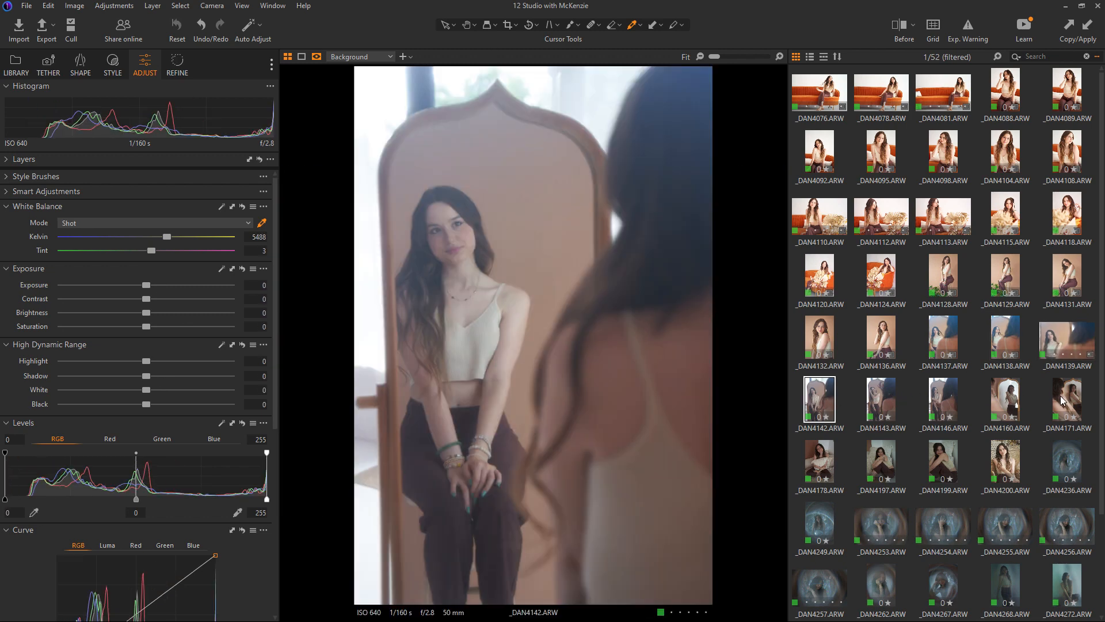
shift+click(944, 400)
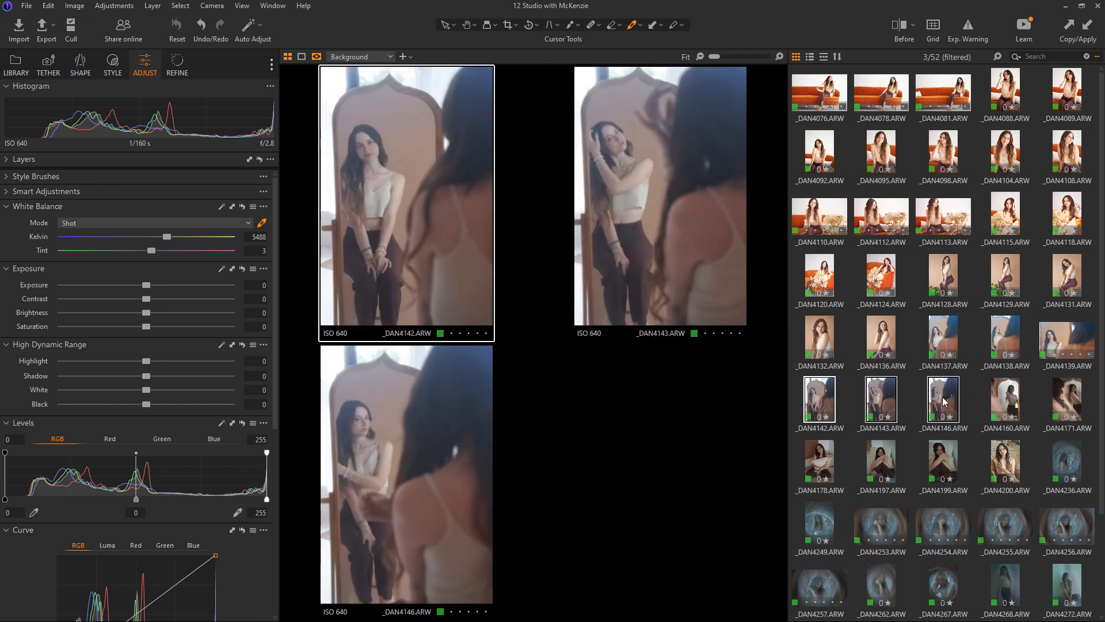
click(911, 400)
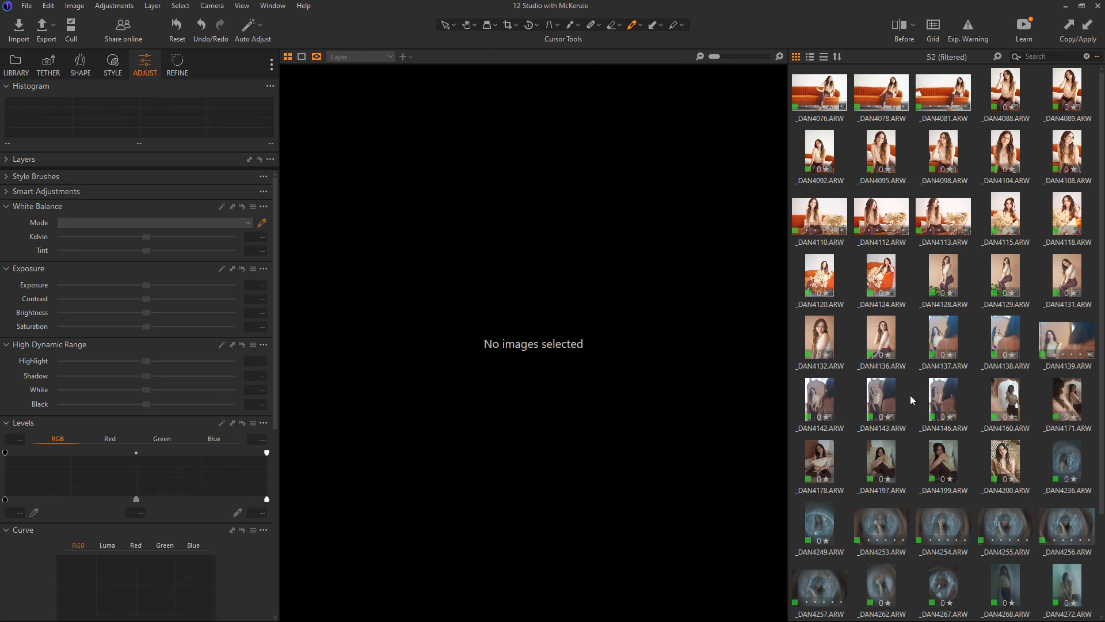
click(820, 400)
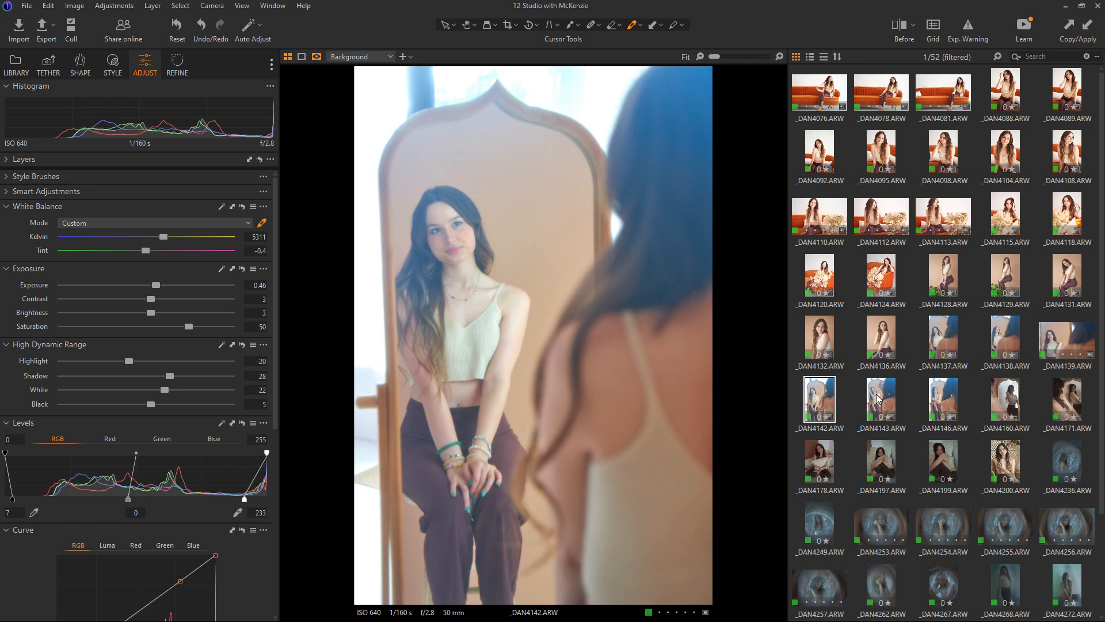
click(878, 398)
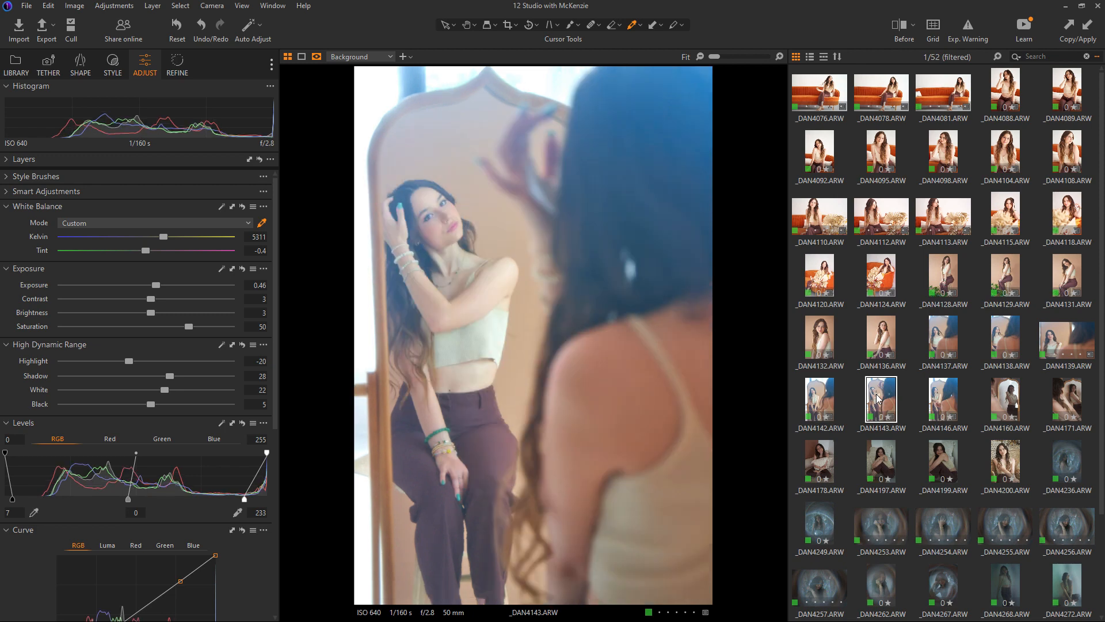
click(941, 399)
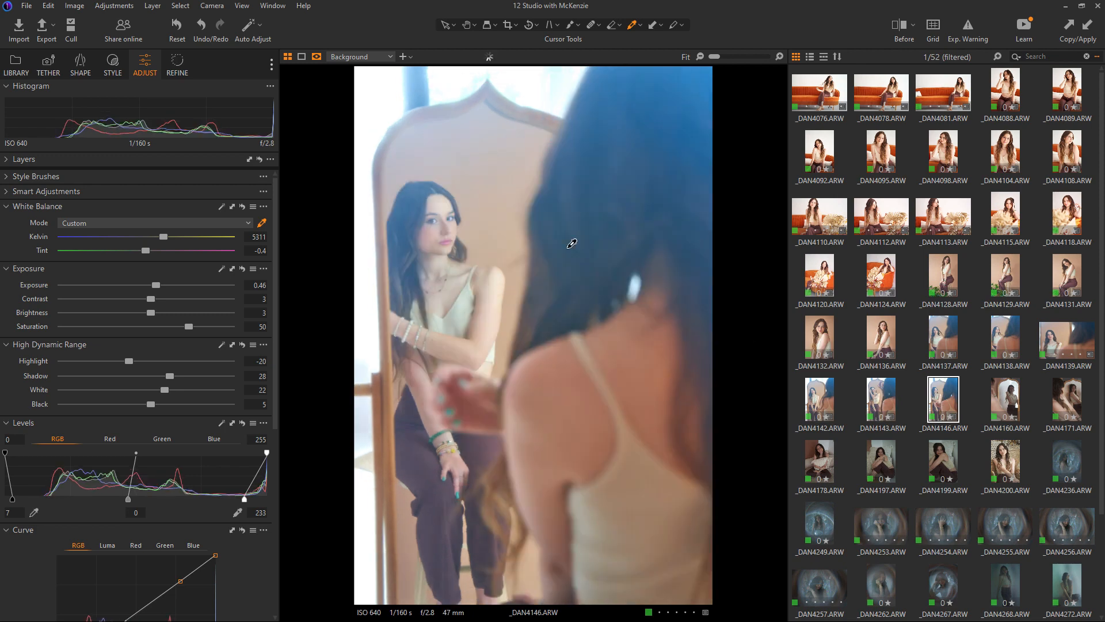
Step: Try _DAN4128's adjustments on the mirror portrait _DAN4160, and reset the photo
click(1009, 398)
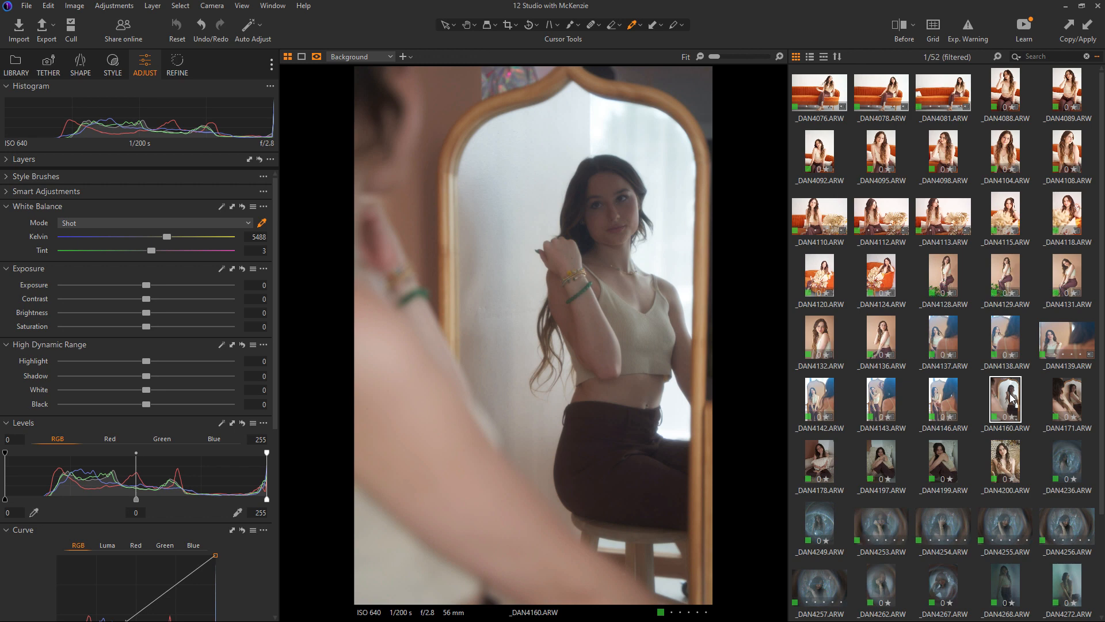
click(943, 286)
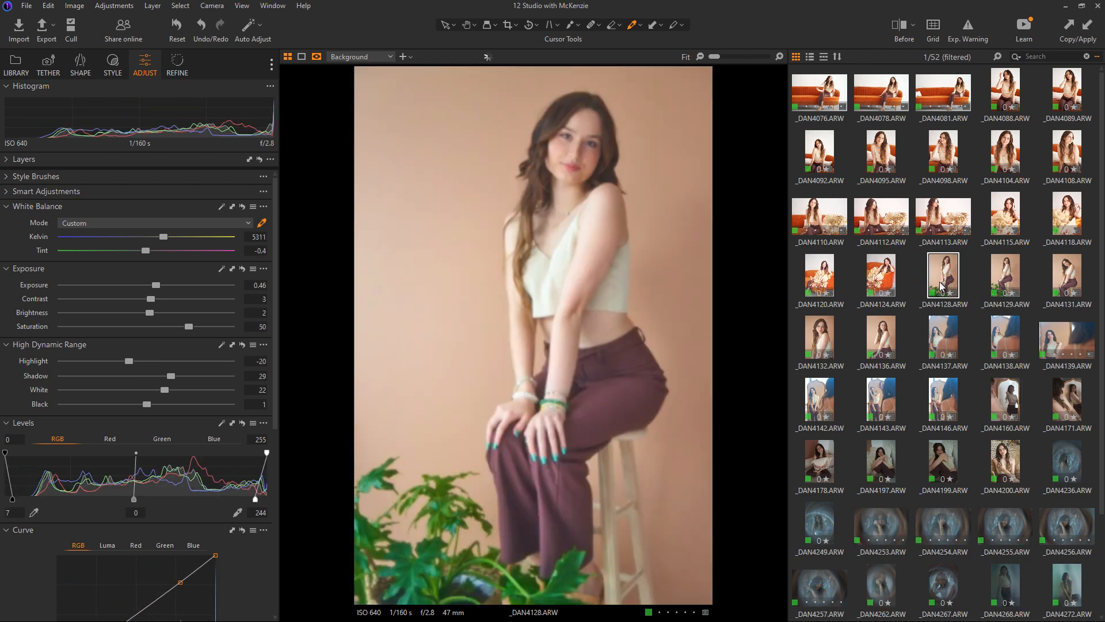
click(997, 408)
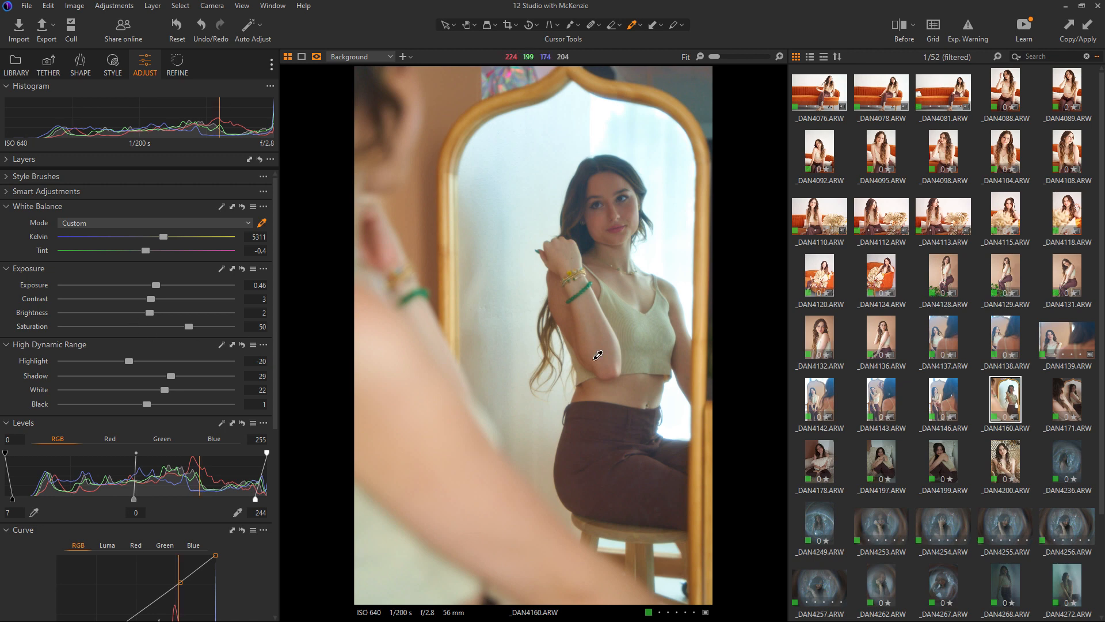
click(176, 26)
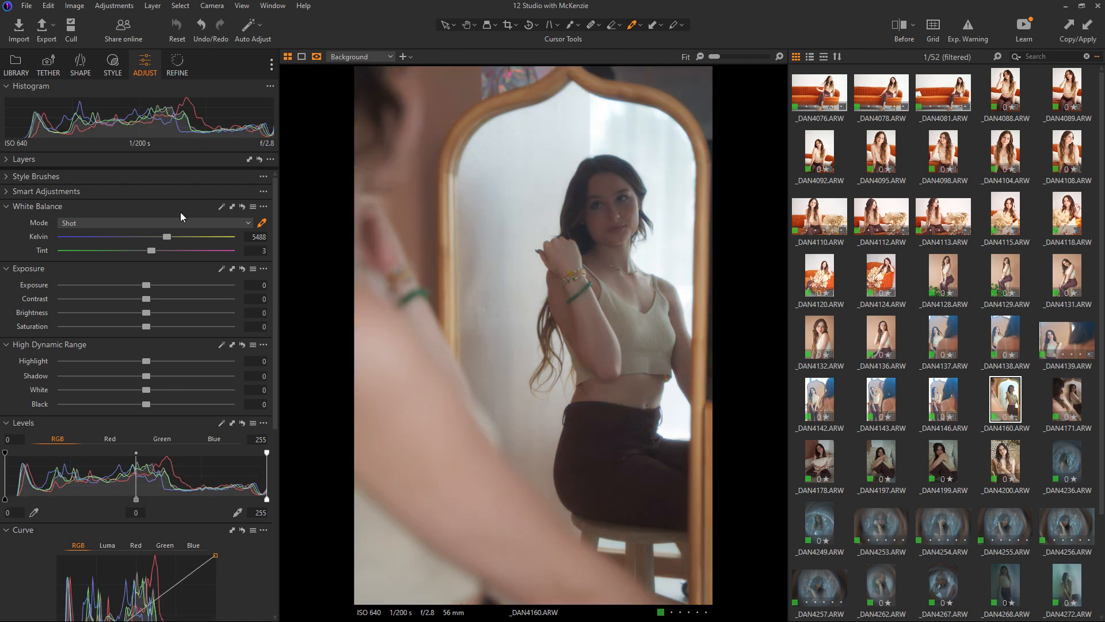
Step: Warm _DAN4160's white balance to 6518 Kelvin with Tint 8.1, sampling the bright curtain in the mirror
click(225, 207)
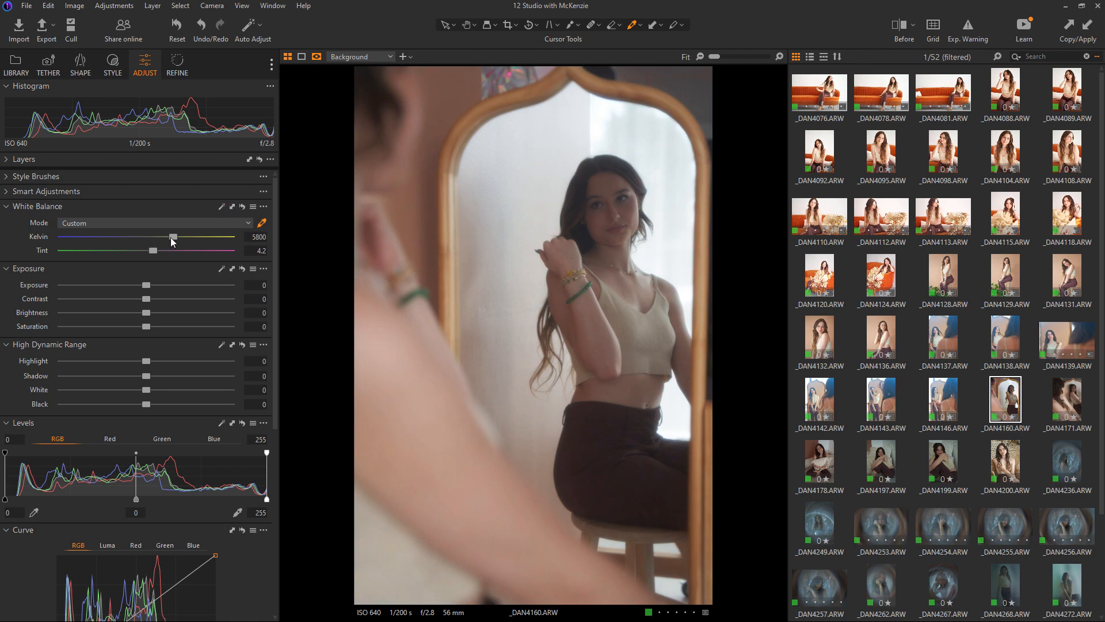
drag(171, 237, 179, 240)
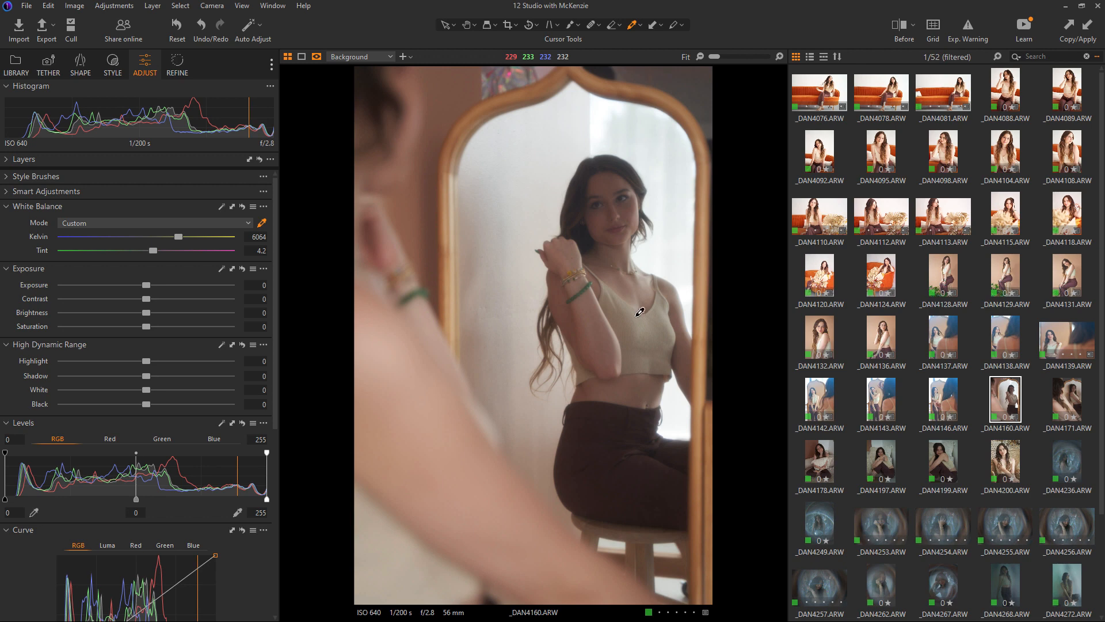
click(673, 154)
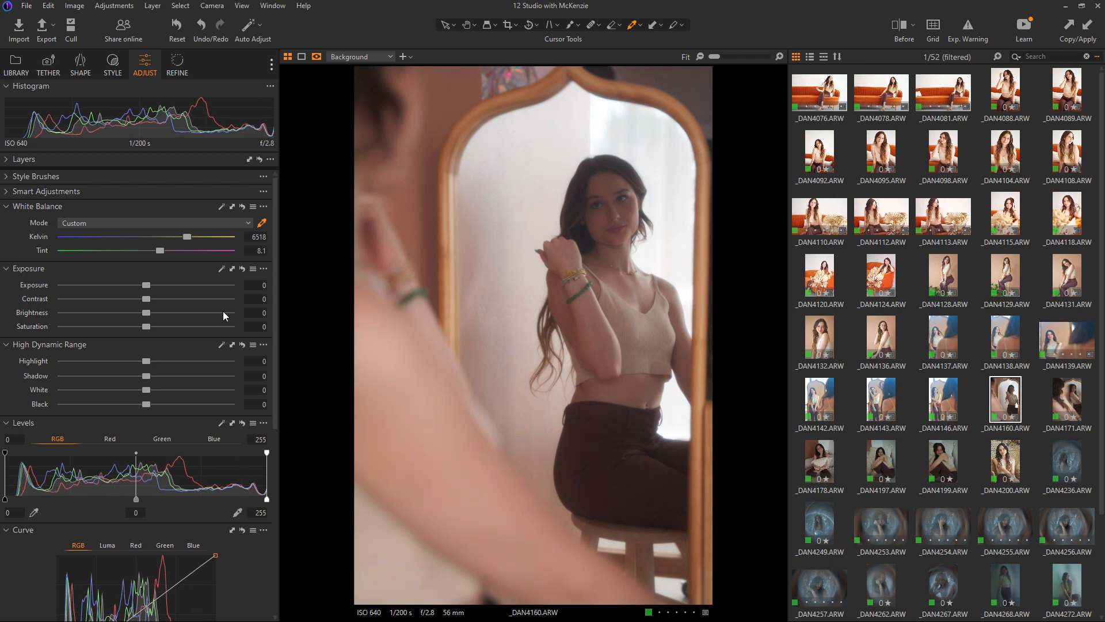
Step: Set _DAN4160's Exposure to 0.35, Brightness to 4, Saturation to 10, Highlight to -23, Shadow to 44 and Black to 5
drag(142, 313, 149, 289)
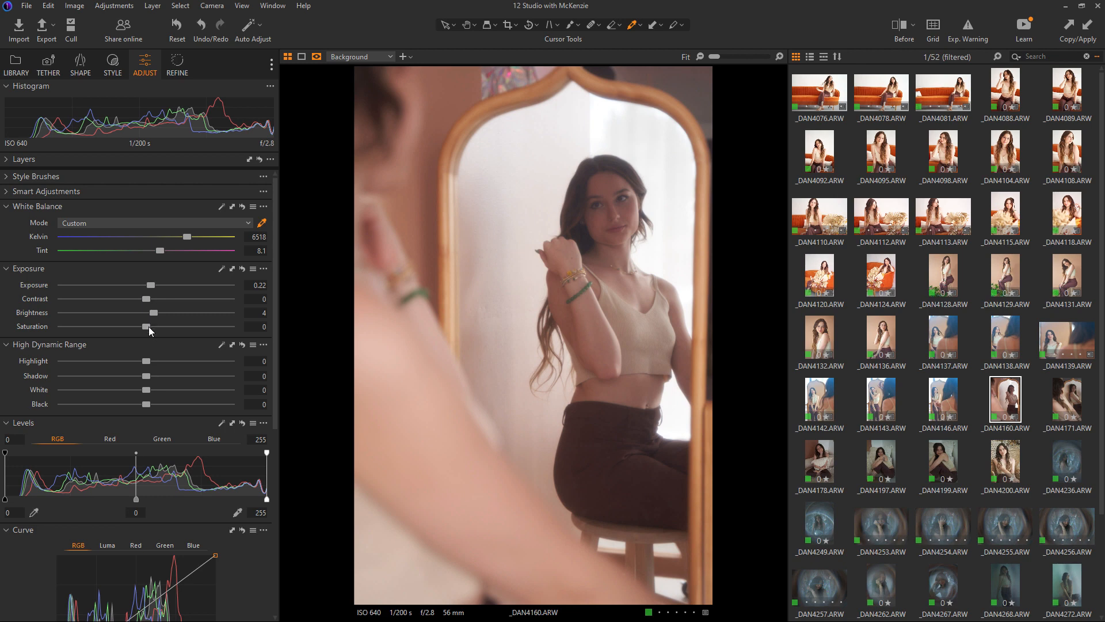
drag(149, 326, 157, 323)
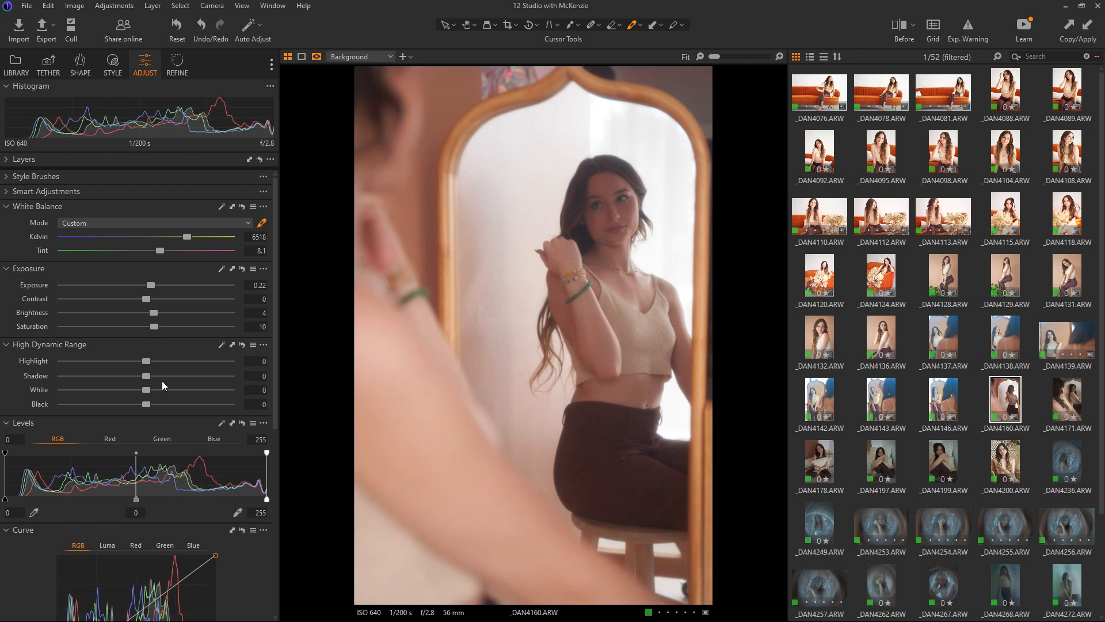
drag(146, 361, 125, 361)
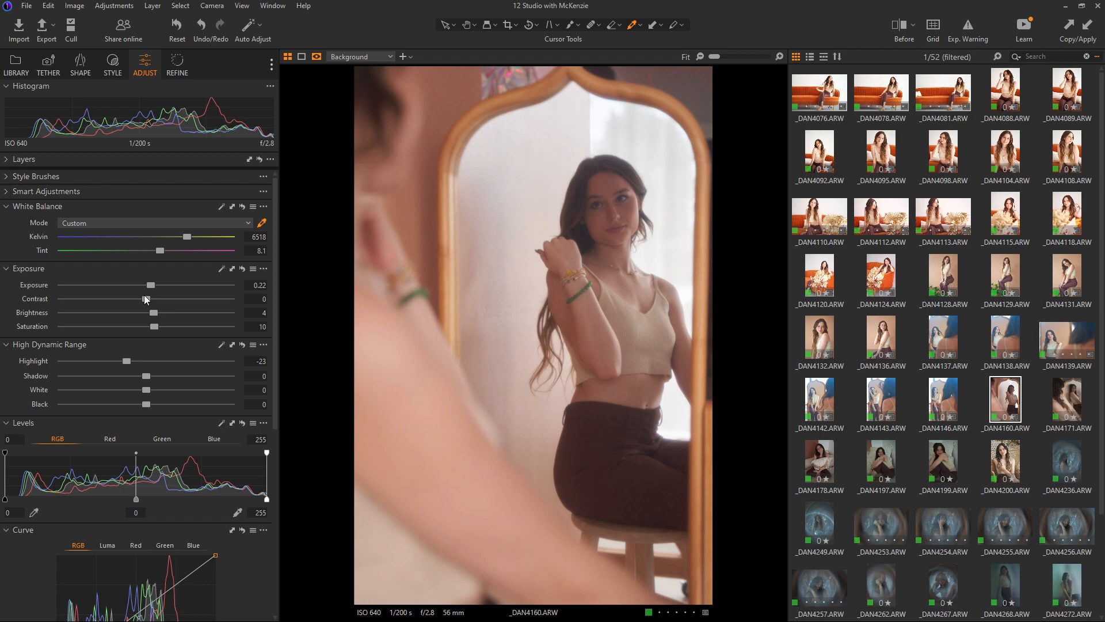
drag(151, 285, 154, 285)
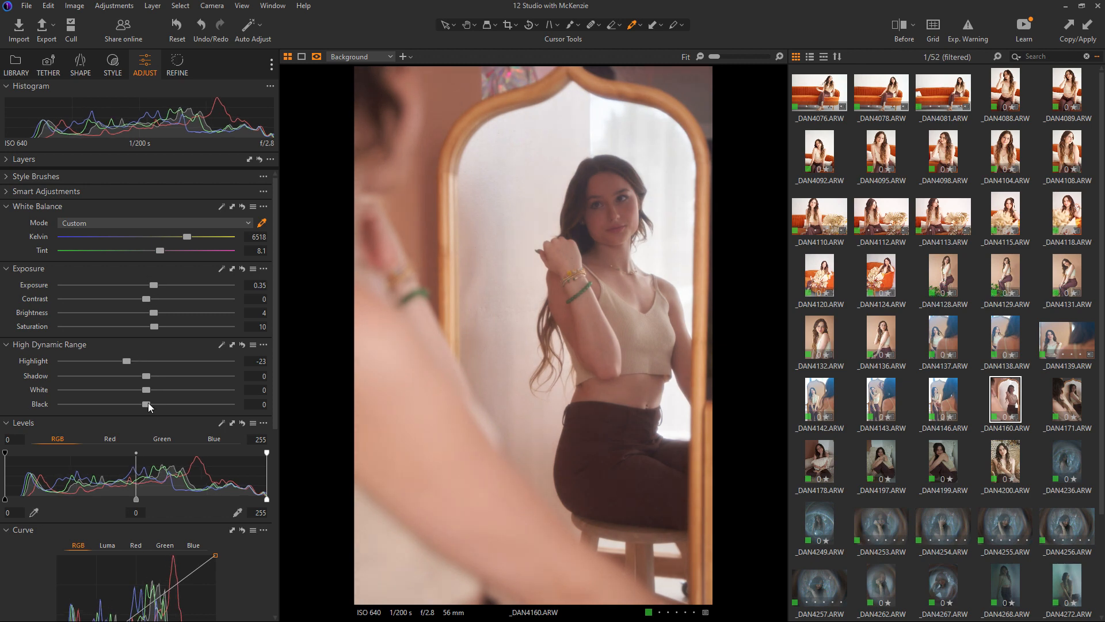
drag(147, 403, 184, 368)
Step: Lift _DAN4160's RGB curve in the highlights and shadows, and set Highlight to -48, Shadow to 31, White to -3 and Black to -26
scroll(186, 427, down, 3)
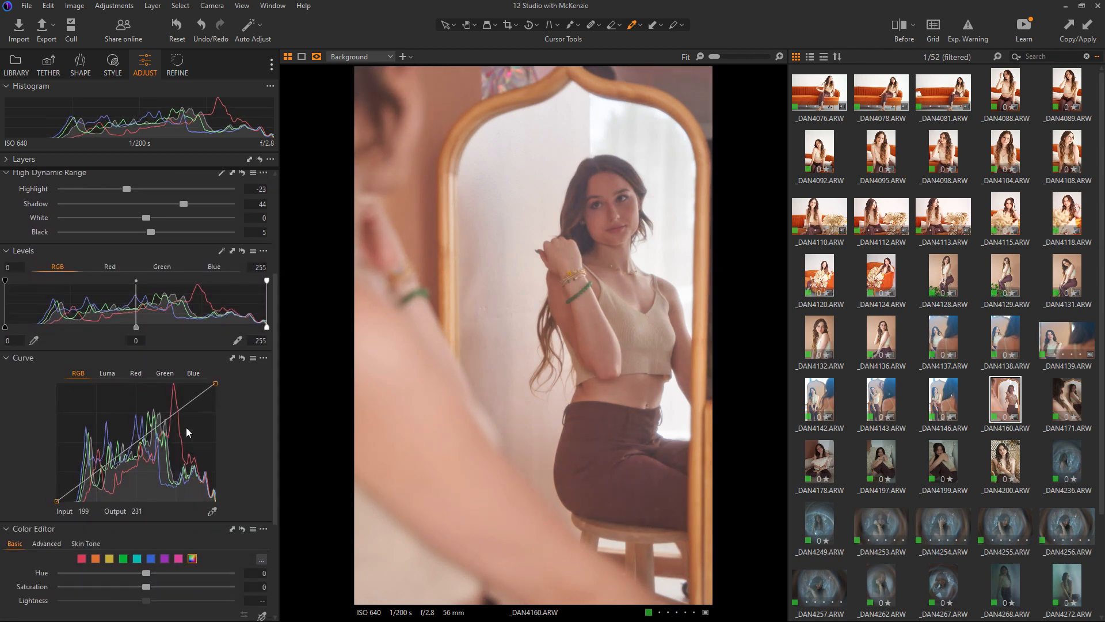
drag(170, 416, 169, 408)
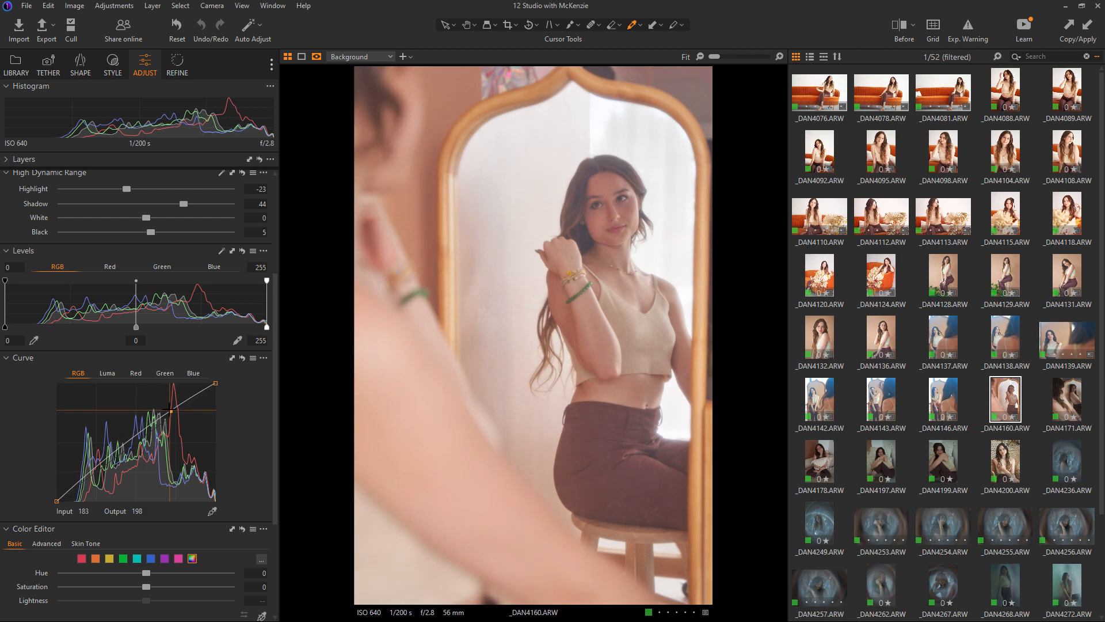
drag(81, 481, 84, 474)
drag(127, 190, 106, 196)
drag(148, 229, 171, 204)
Step: Set _DAN4160's RGB Levels input points to 23 and 234, and slightly raise the upper point of its RGB curve
scroll(275, 288, up, 1)
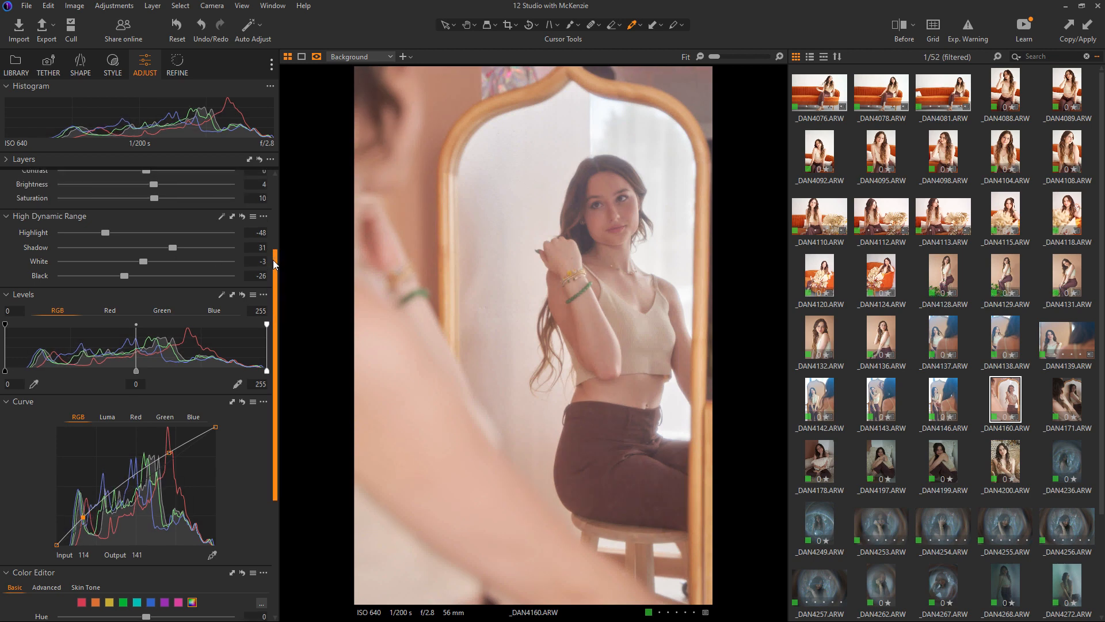
drag(257, 372, 242, 373)
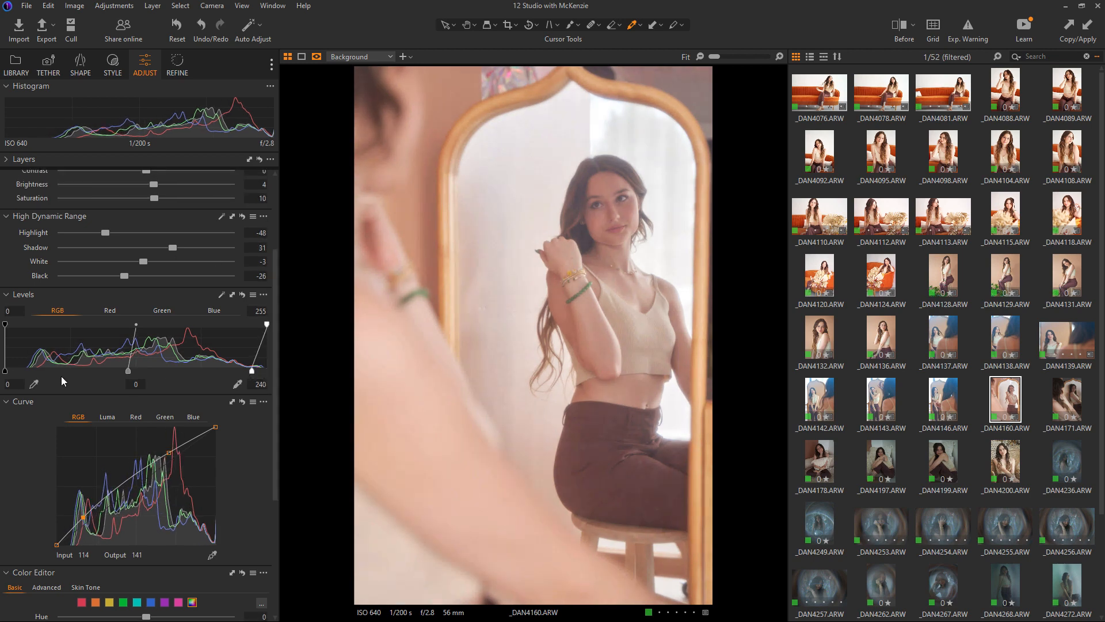
drag(5, 371, 27, 373)
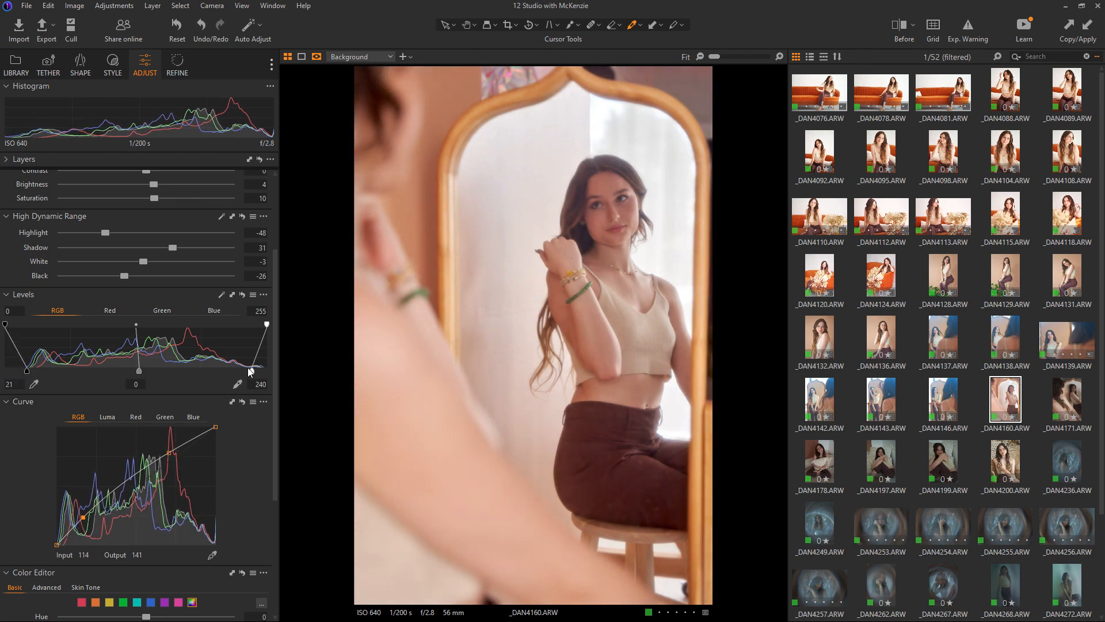
drag(251, 372, 247, 374)
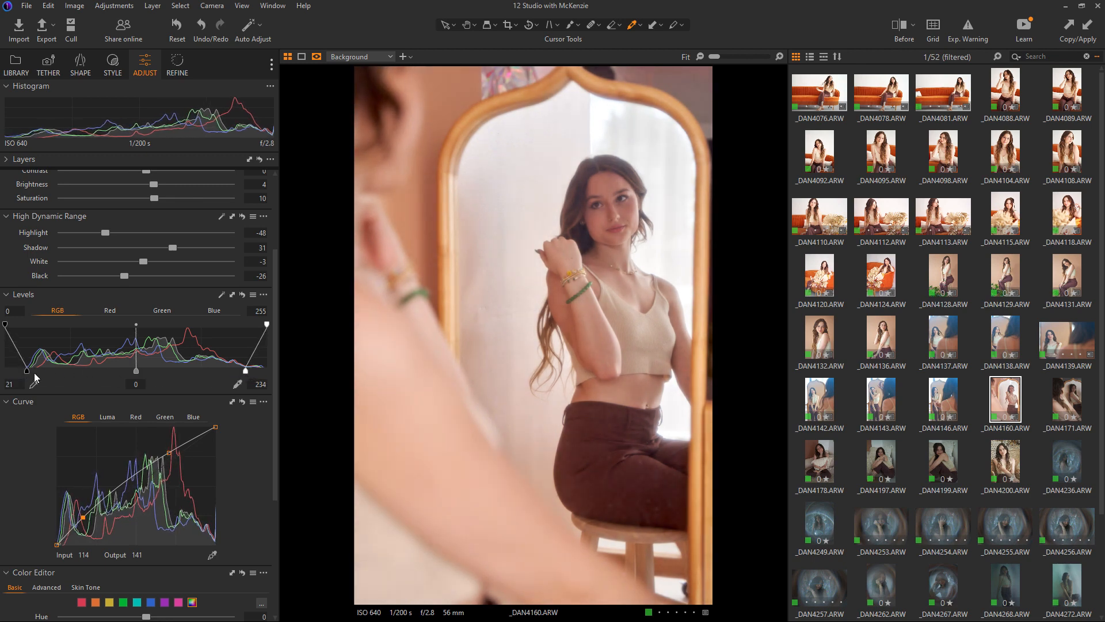
drag(27, 372, 30, 372)
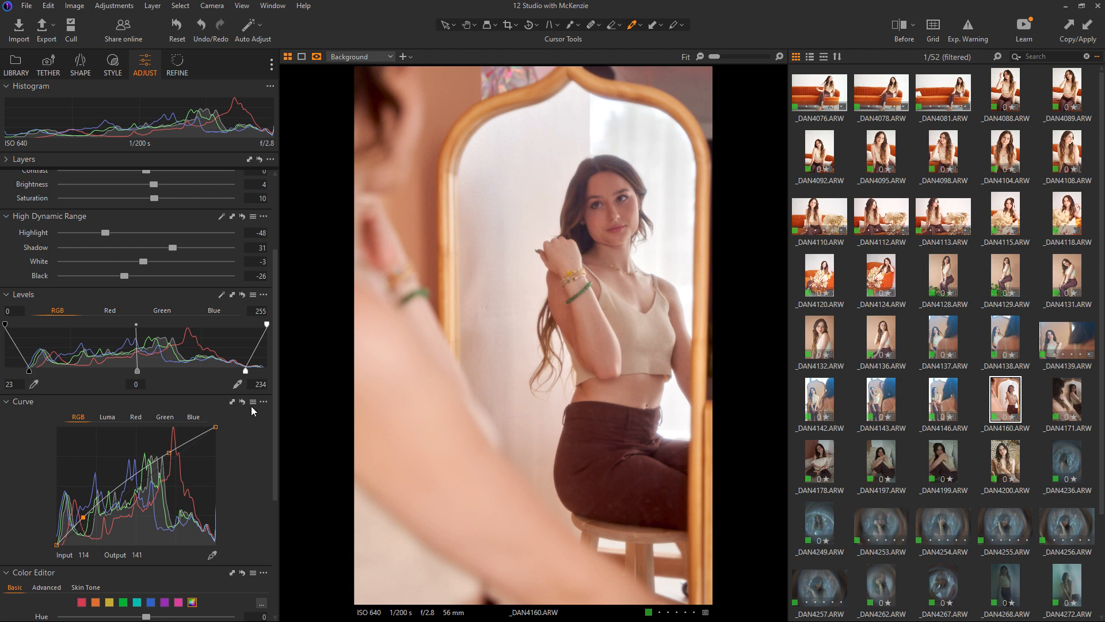
drag(278, 405, 275, 424)
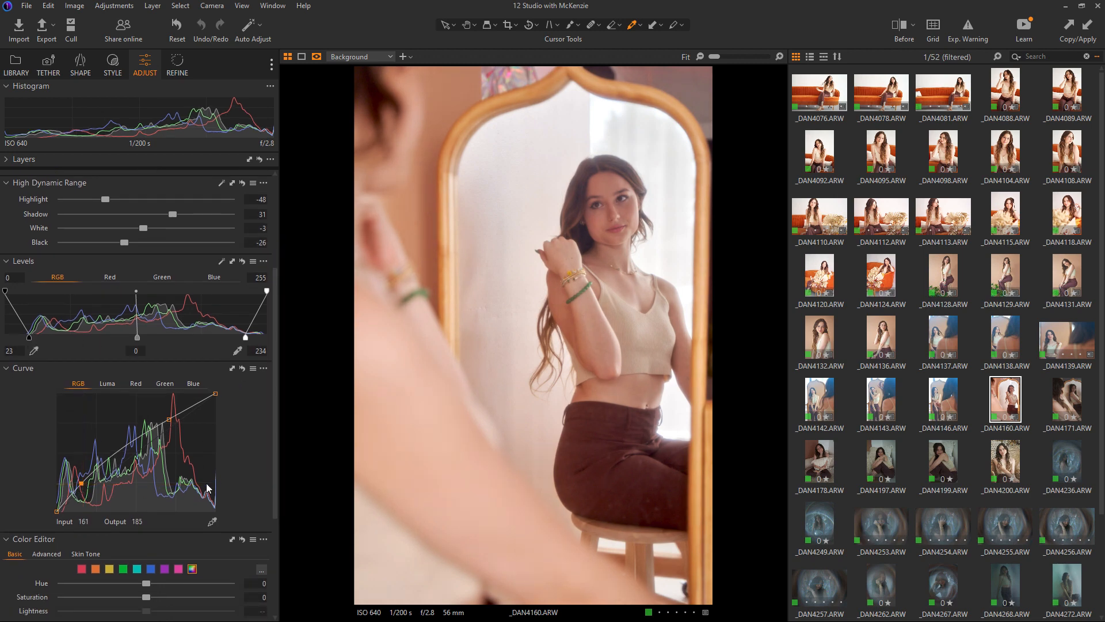
scroll(277, 452, down, 1)
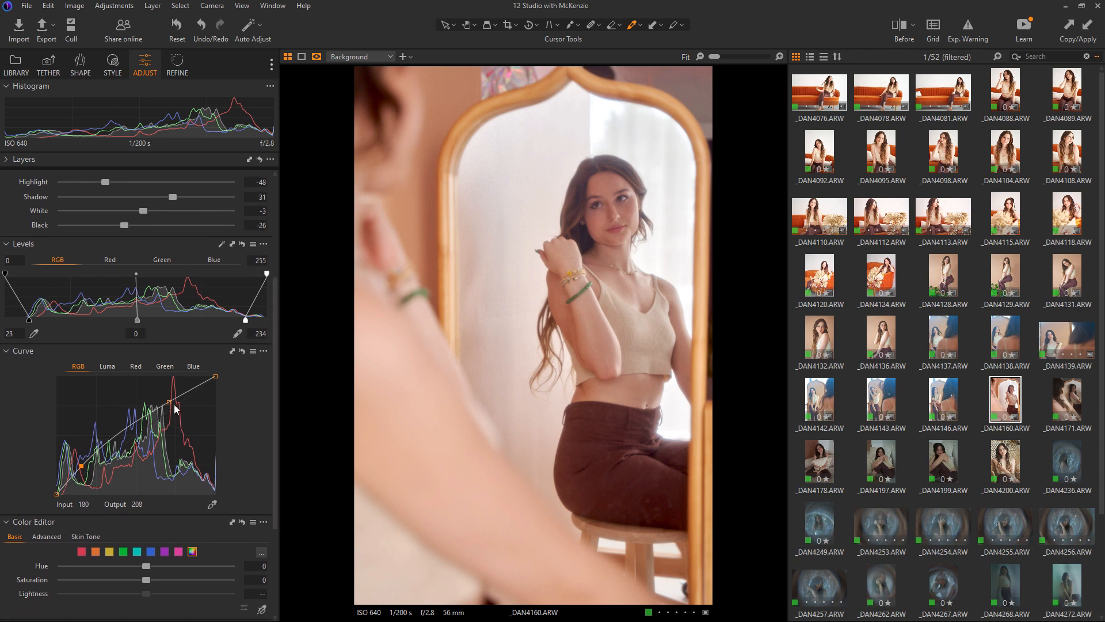
drag(169, 402, 170, 400)
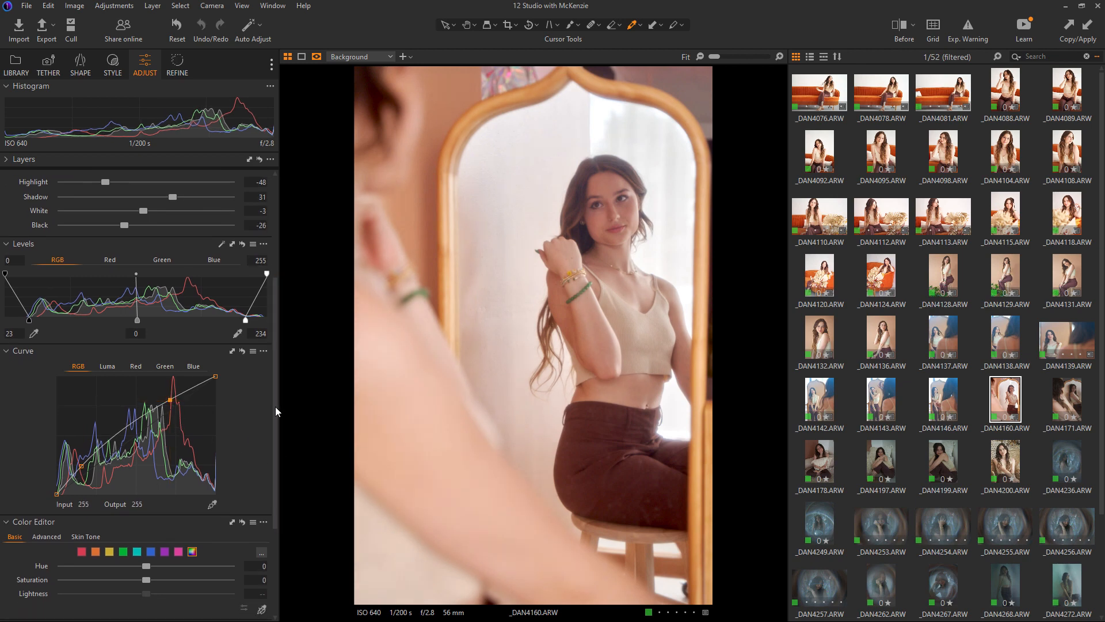
Step: Compare _DAN4160 before and after the edit in the split view
drag(277, 360, 280, 250)
click(901, 26)
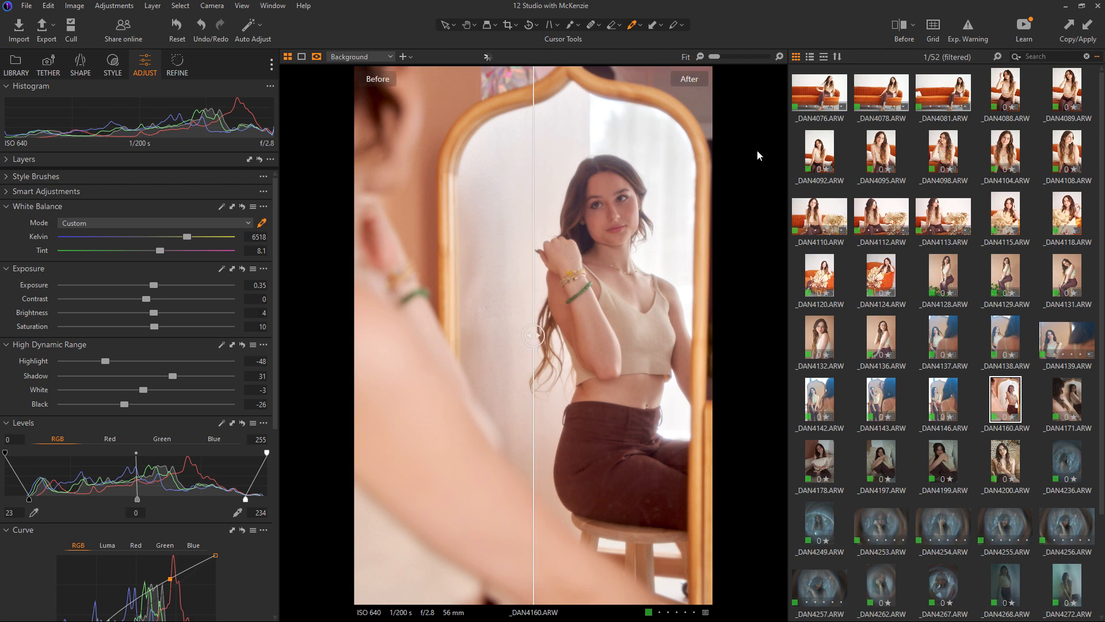
drag(534, 335, 622, 329)
click(897, 26)
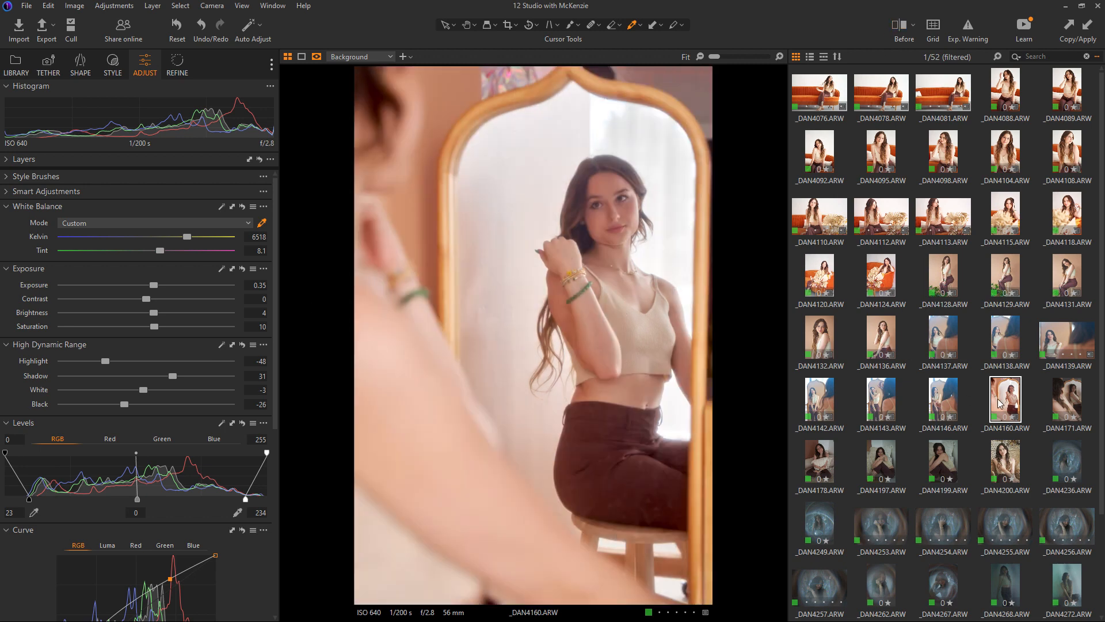
Step: Copy _DAN4160's adjustments to _DAN4171, and compare the two mirror portraits
click(1070, 406)
key(ctrl+shift+v)
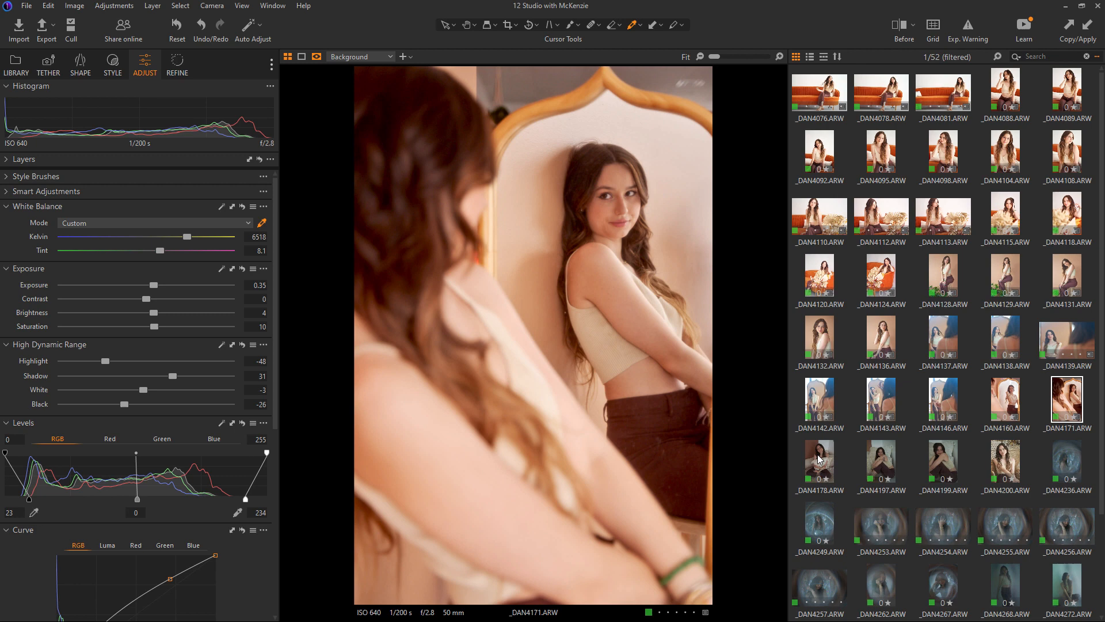
click(1000, 406)
click(1084, 403)
Step: Try _DAN4160's and _DAN4112's adjustments on the pillow portrait _DAN4178, and reset the photo
click(821, 467)
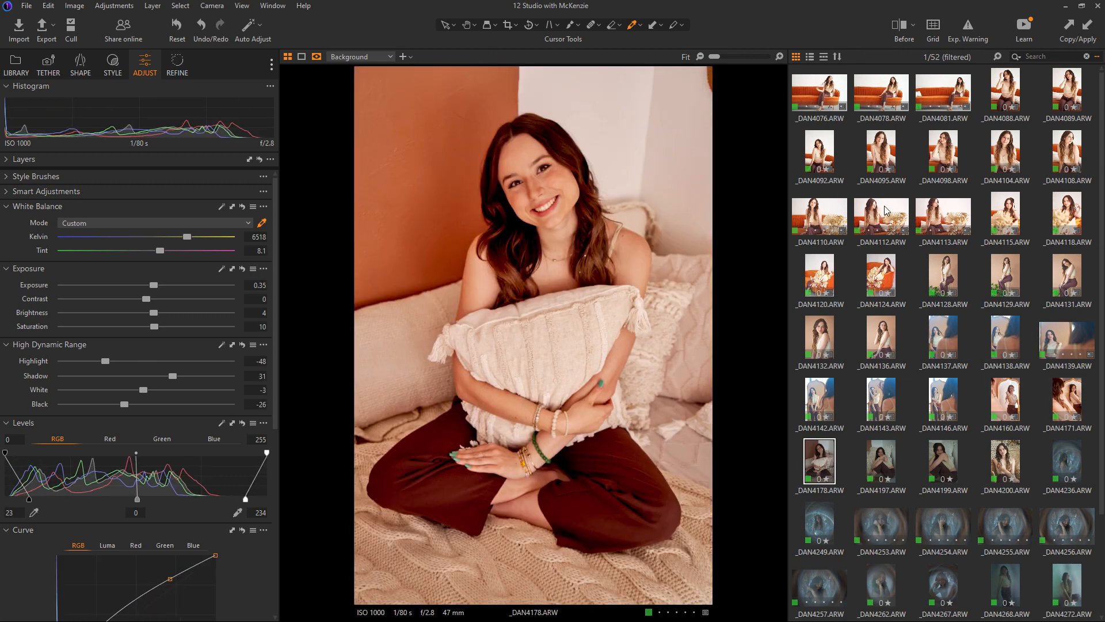
click(886, 210)
click(816, 453)
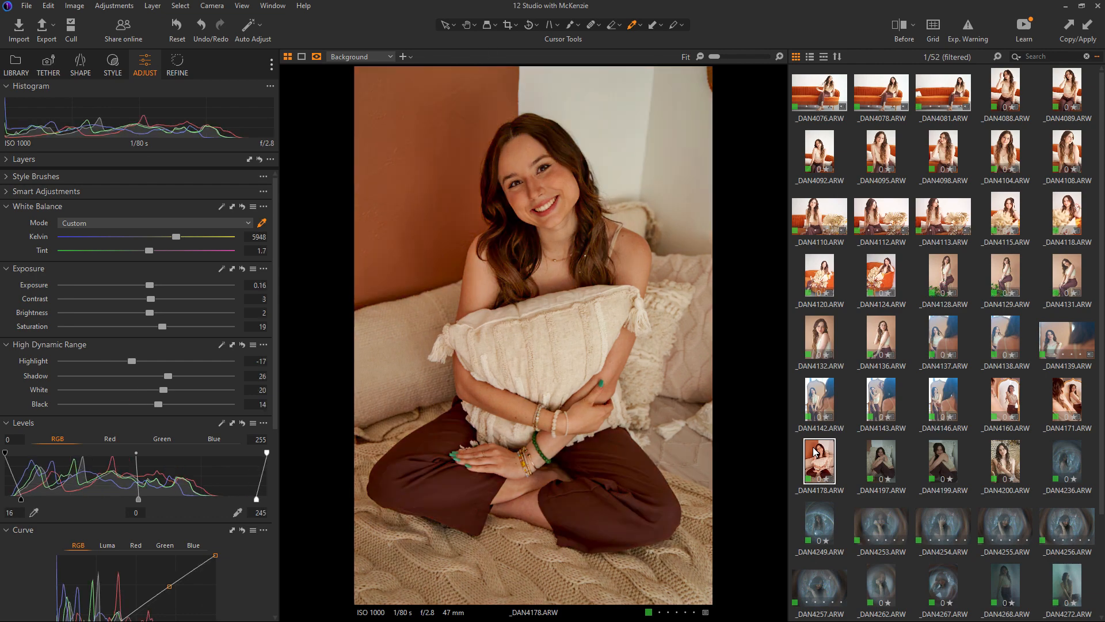
click(172, 35)
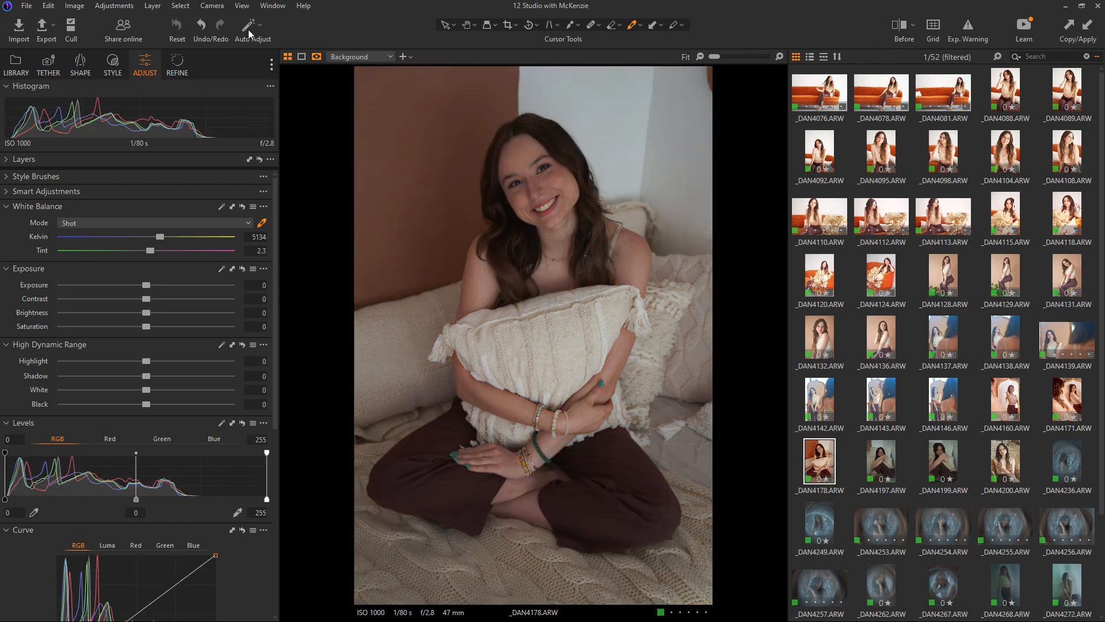
Step: Sample a neutral area for _DAN4178's white balance and warm it to 5737 Kelvin with Tint 4.6
click(262, 223)
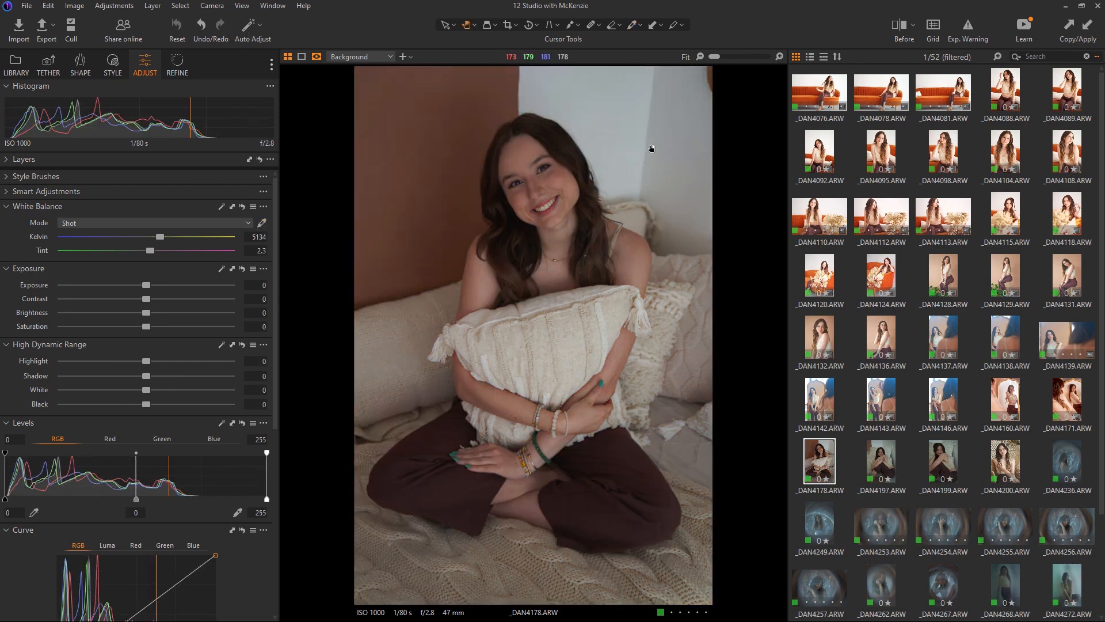
click(262, 224)
click(433, 391)
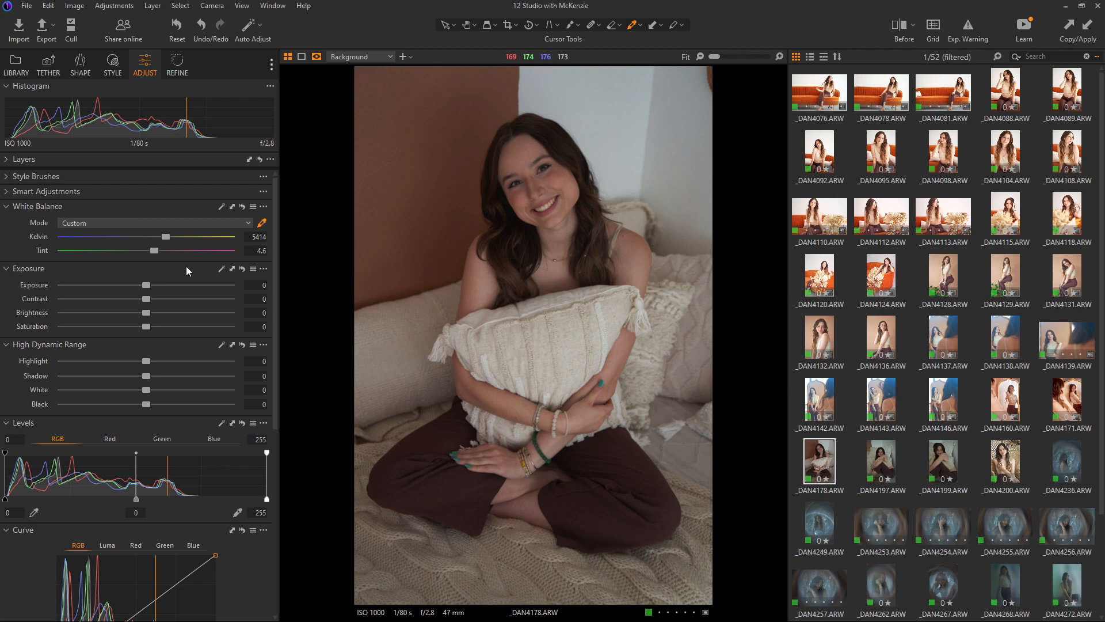
drag(168, 237, 173, 236)
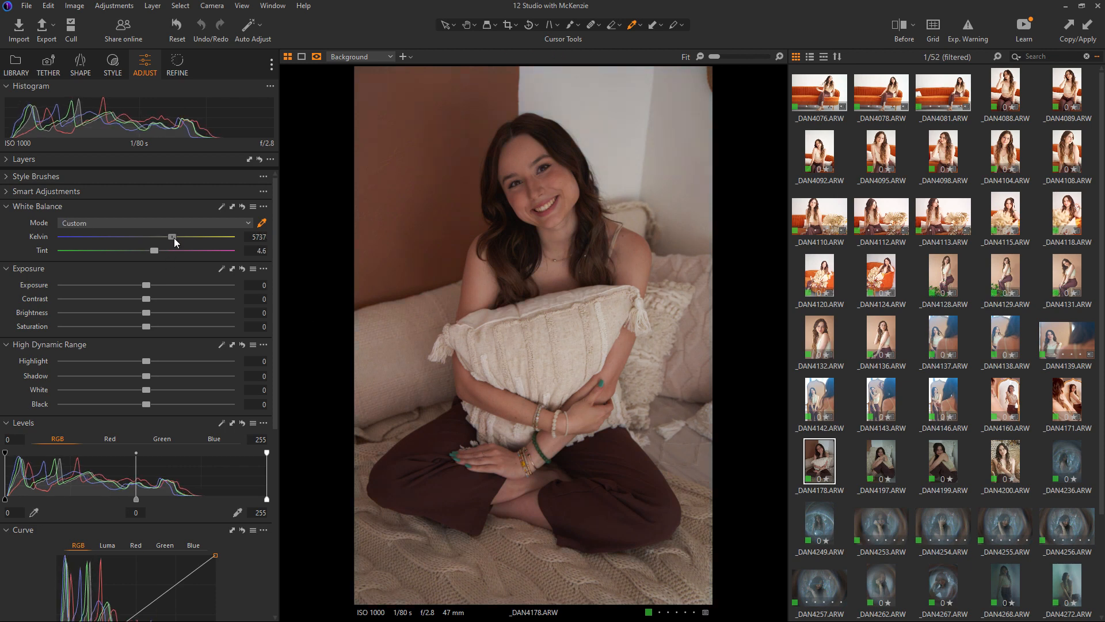
Step: Set _DAN4178's Exposure to 1.28, Contrast to 2, Brightness to 6 and Saturation to 37
drag(157, 285, 179, 326)
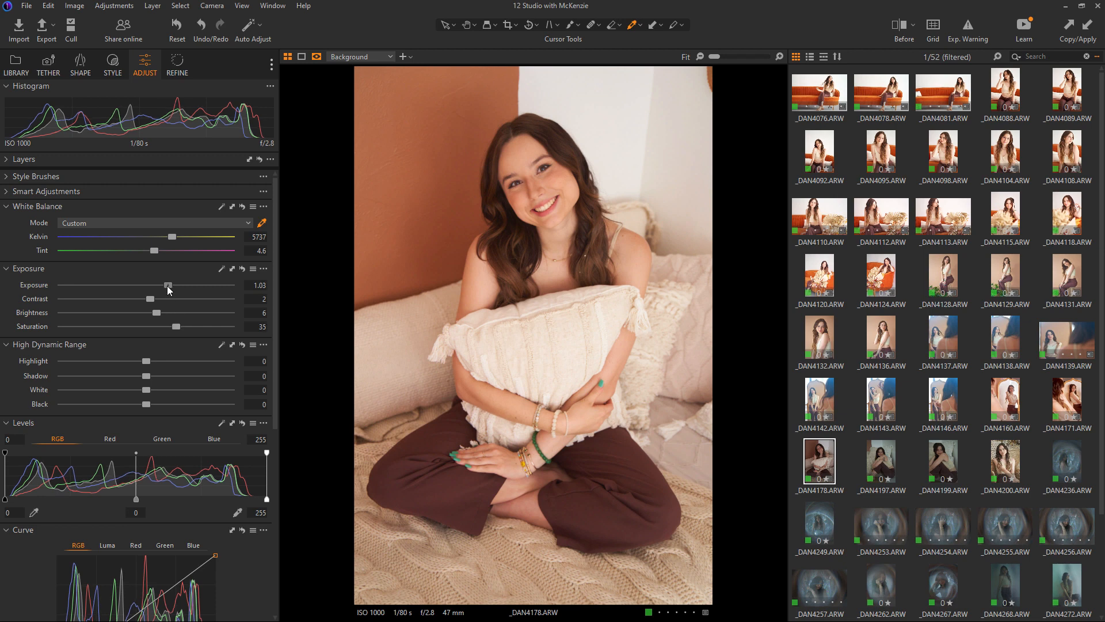
drag(167, 286, 173, 288)
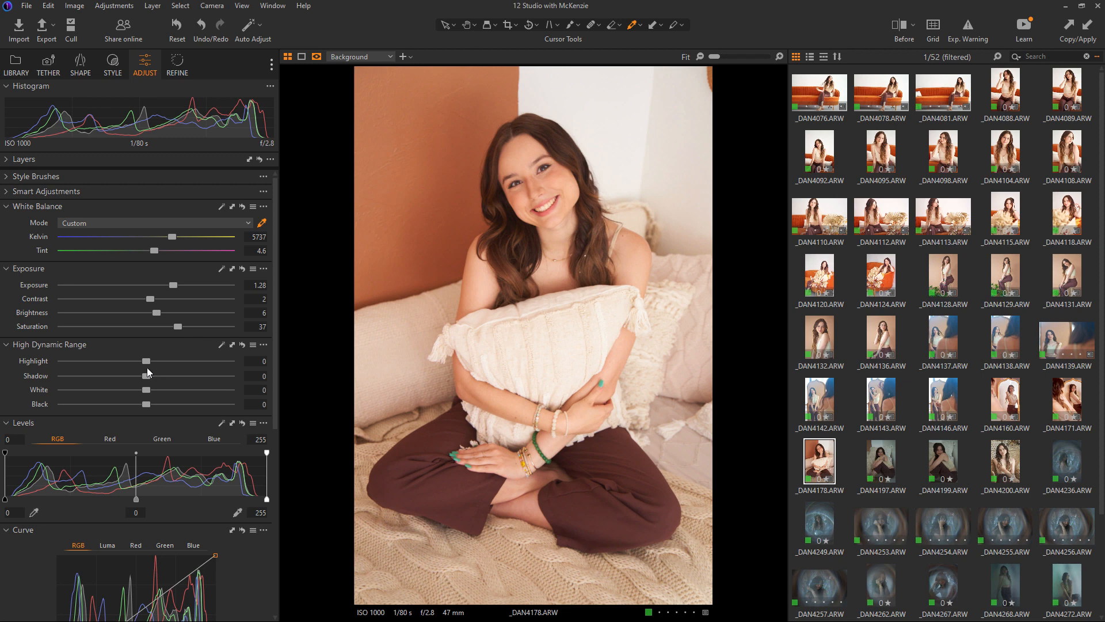
Step: Set _DAN4178's Highlight to -14, Shadow to 10, White to 21 and Black to 12, and its RGB Levels input points to 3 and 242
drag(146, 361, 166, 389)
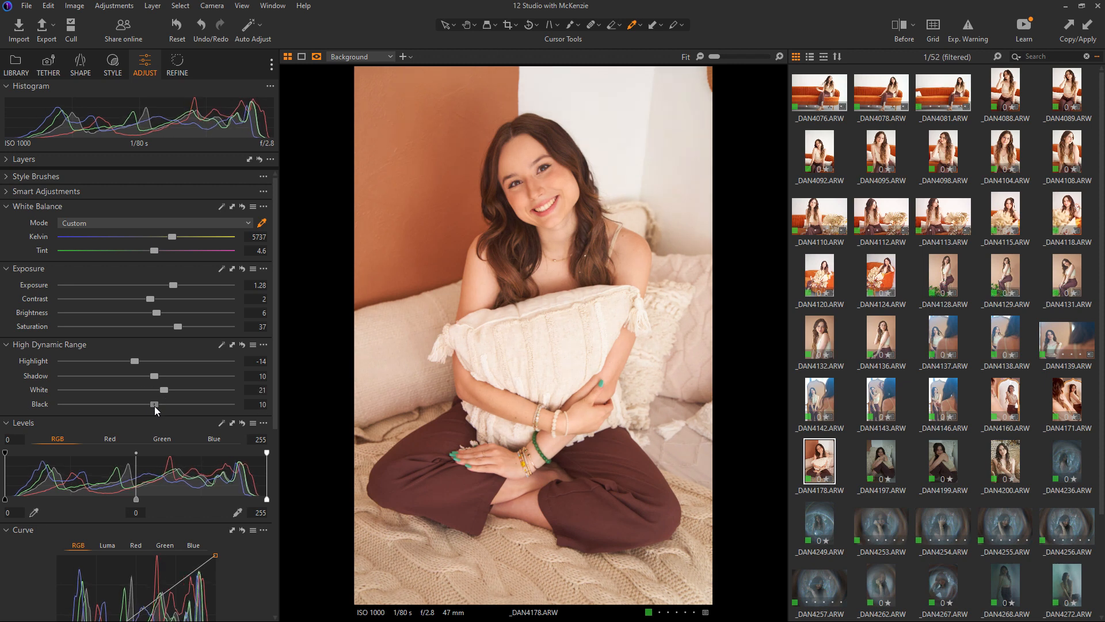
drag(154, 405, 158, 403)
drag(267, 499, 252, 499)
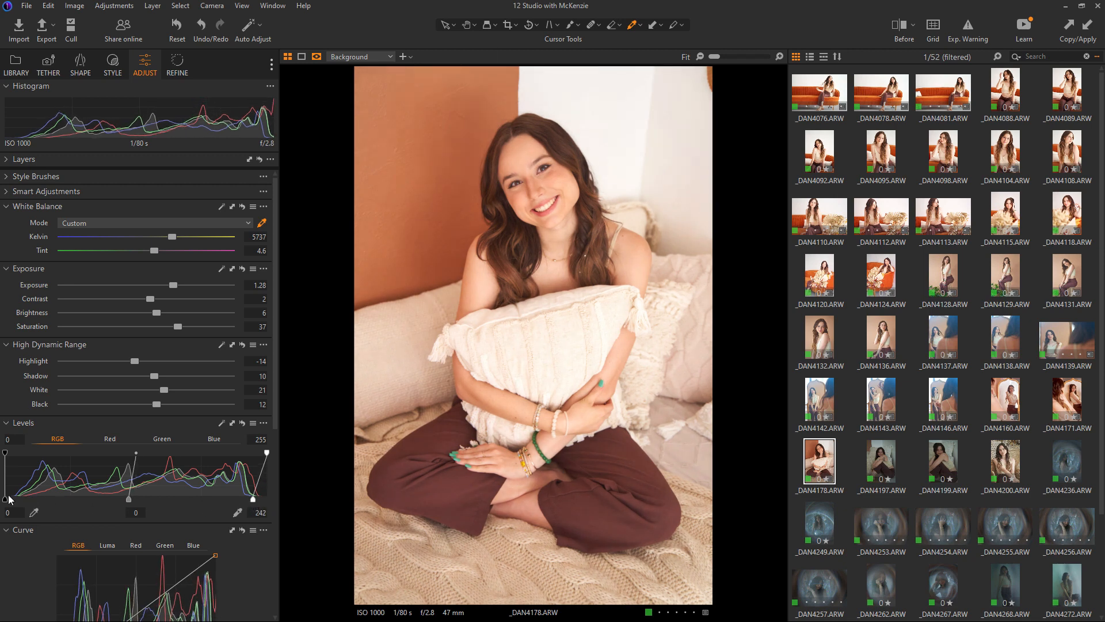
drag(7, 498, 10, 499)
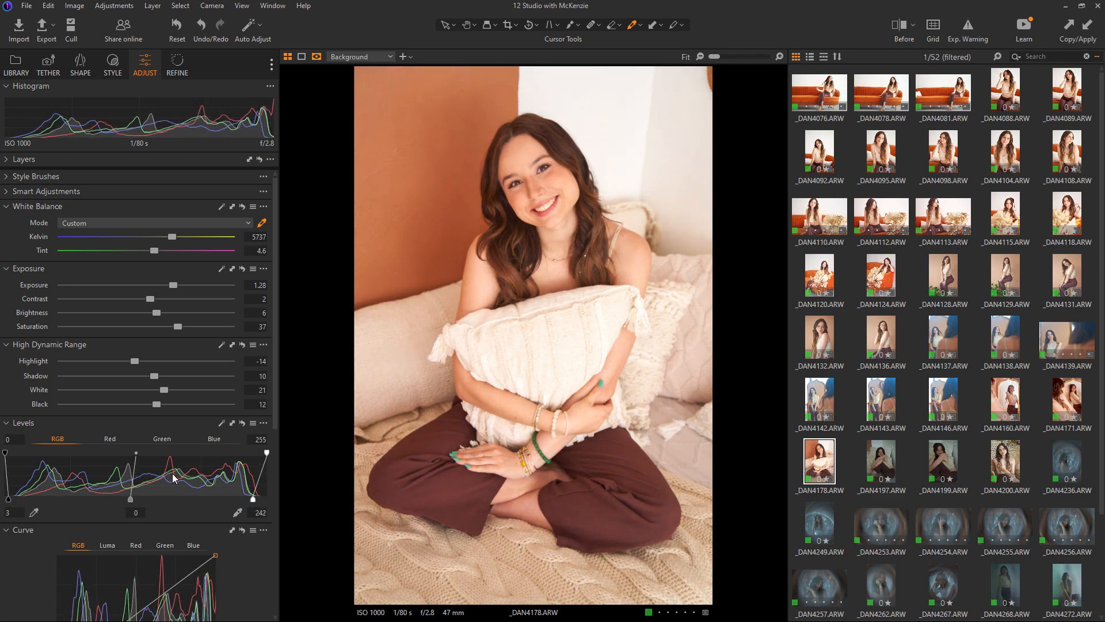
Step: Set _DAN4178's upper RGB Levels input point to 239, Shadow to 15 and Black to 20
drag(252, 499, 251, 499)
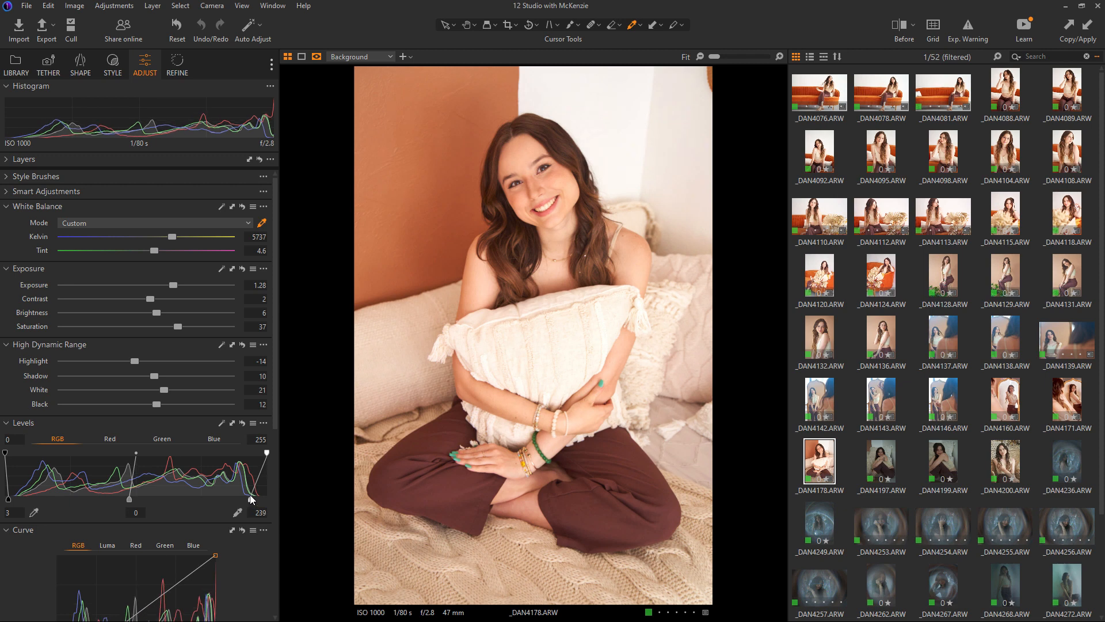
drag(157, 404, 159, 376)
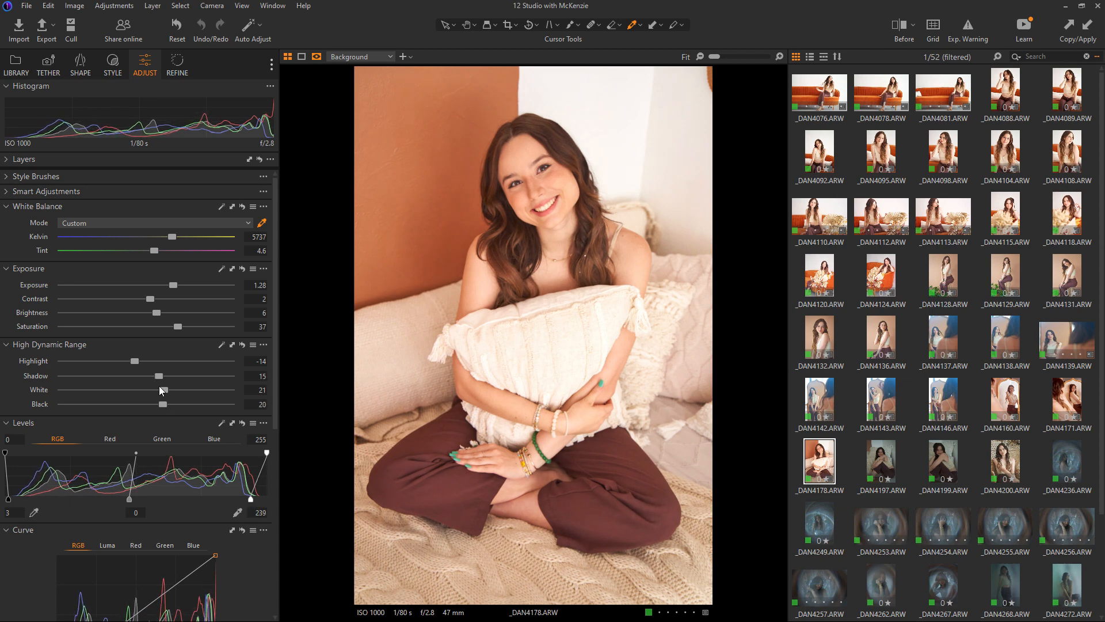
Step: Lift _DAN4178's RGB curve slightly with one point in the highlights and one in the shadows
drag(276, 355, 278, 482)
drag(181, 355, 178, 351)
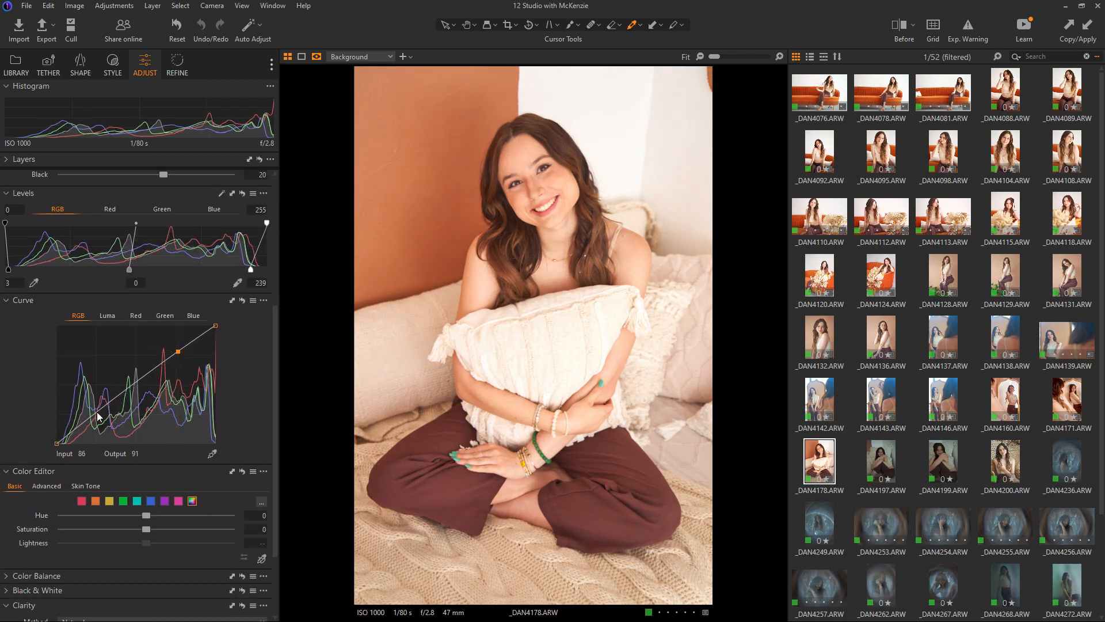
drag(92, 416, 91, 412)
drag(179, 350, 179, 349)
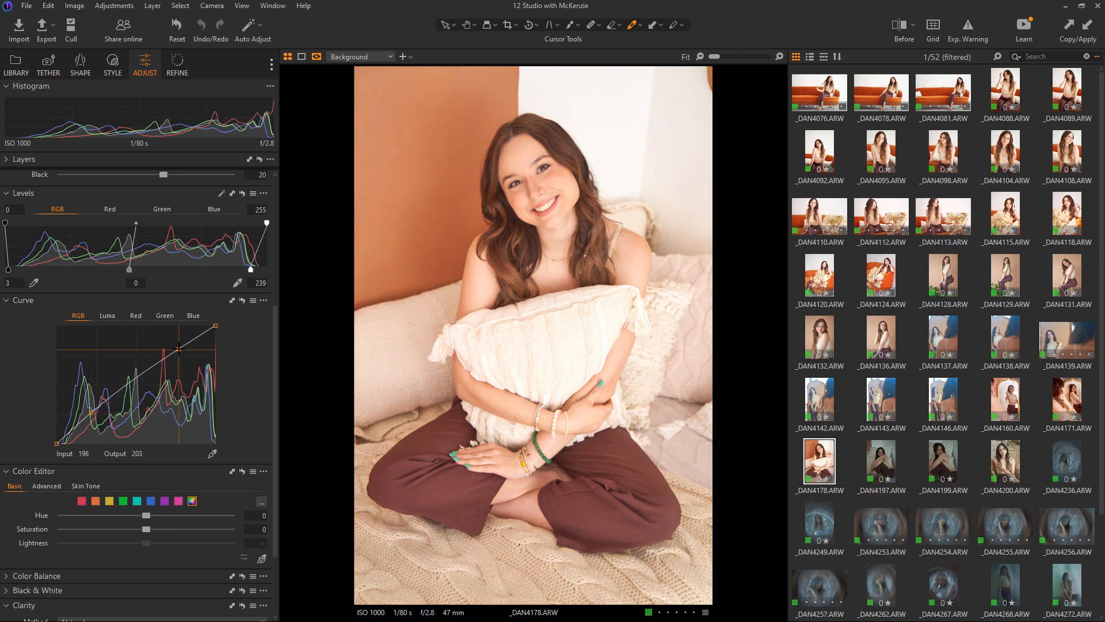
drag(92, 413, 92, 411)
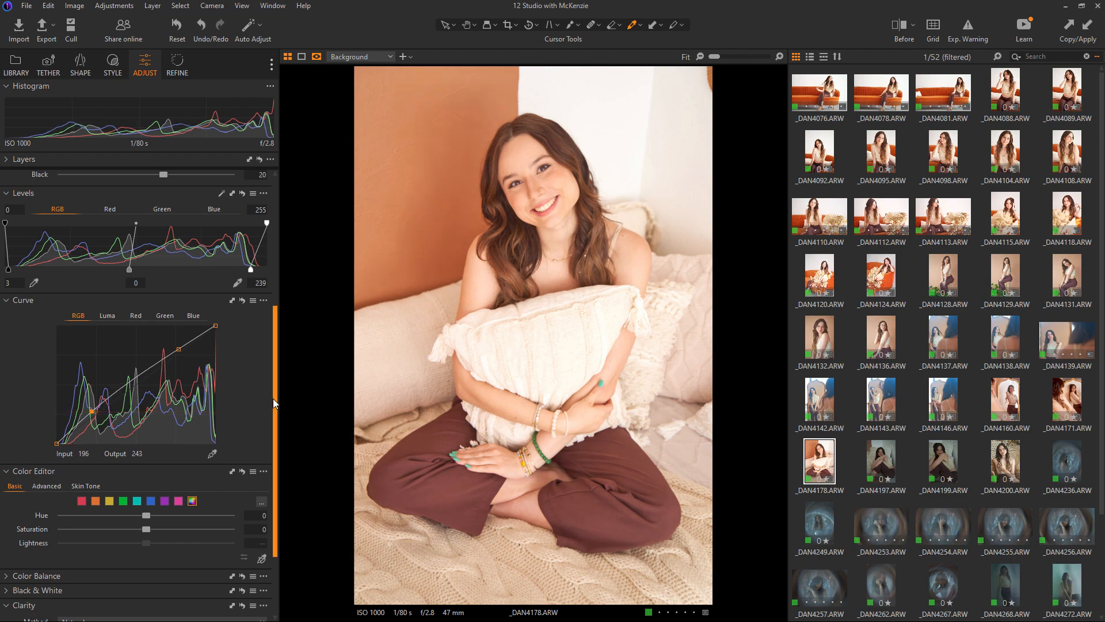
Step: Set _DAN4178's White to 22, Saturation to 40 and white balance to 5678 Kelvin
drag(272, 398, 283, 258)
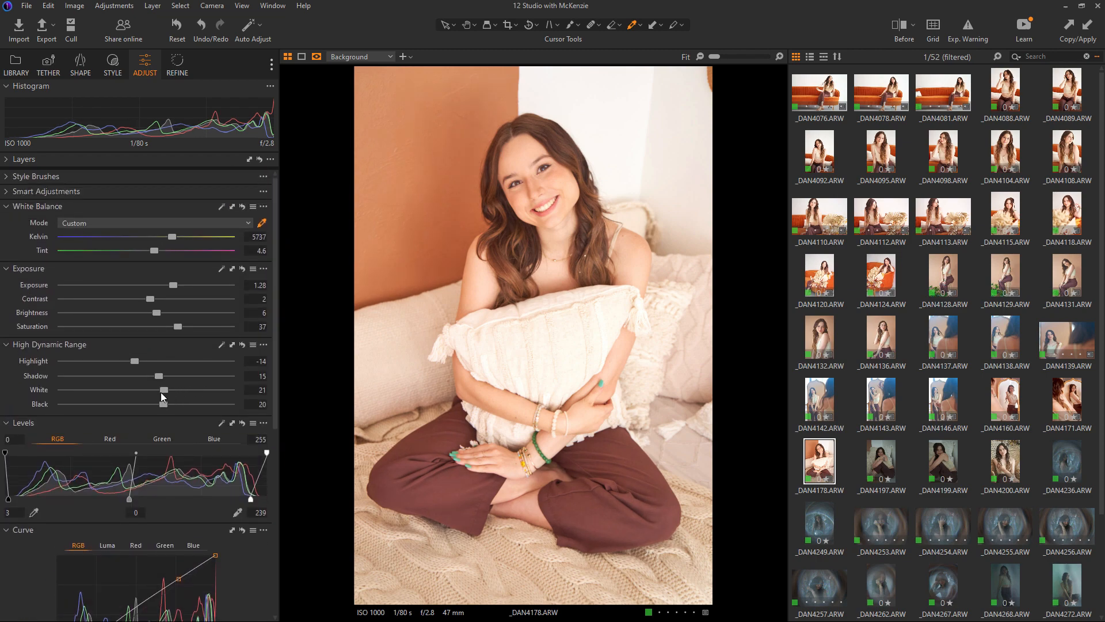
drag(163, 391, 166, 393)
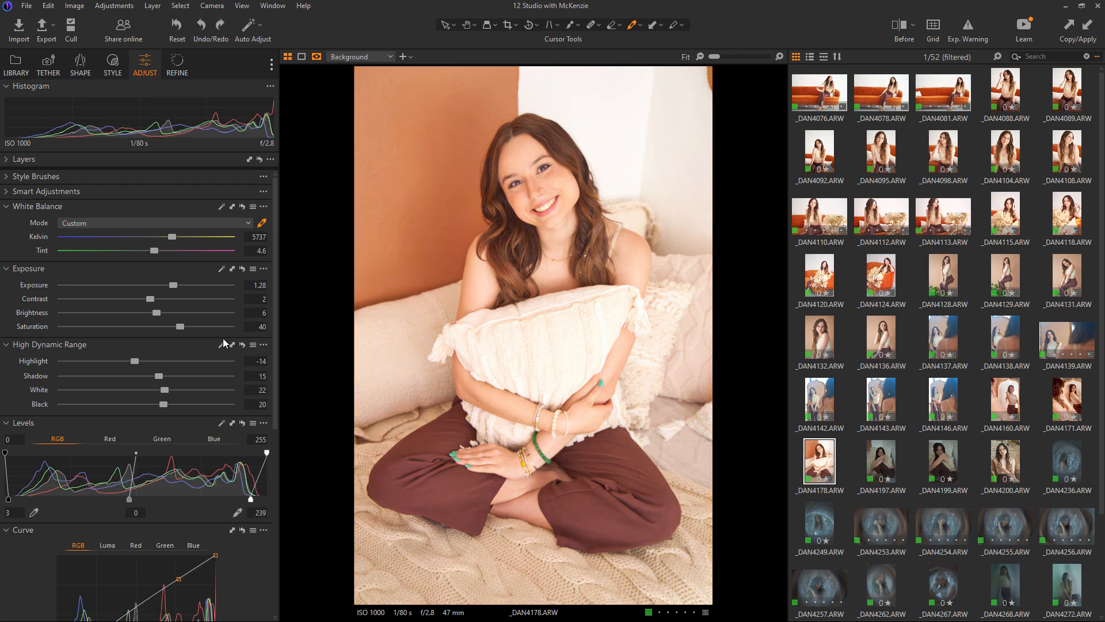
drag(171, 238, 169, 238)
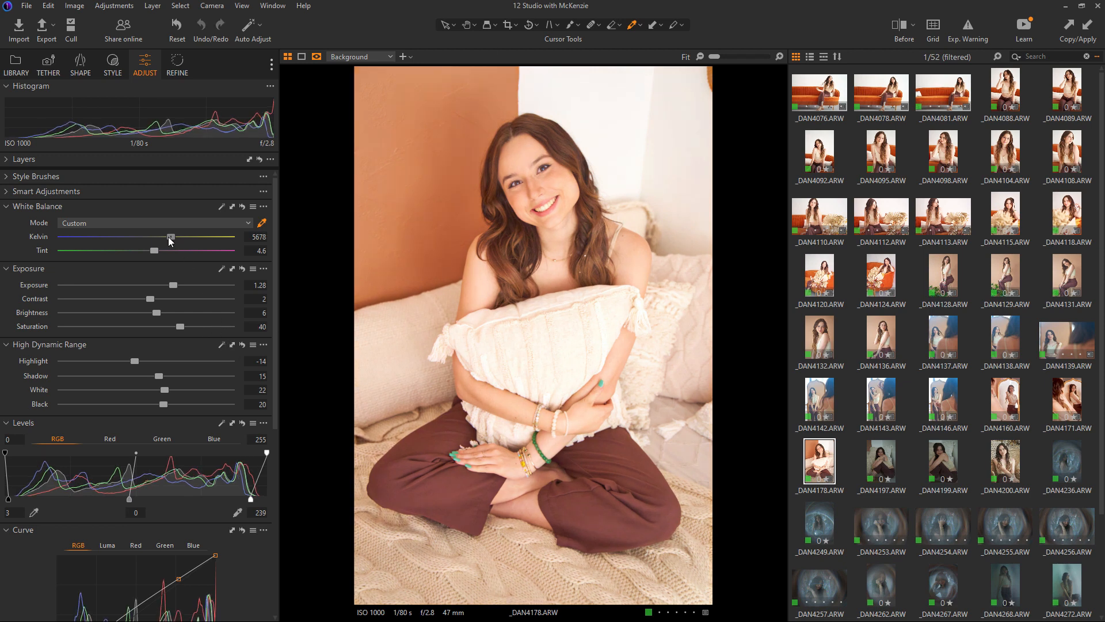
Step: Apply _DAN4178's adjustments to _DAN4197, lower its Highlight to -27, and apply that result to _DAN4199
click(896, 451)
key(ctrl+shift+v)
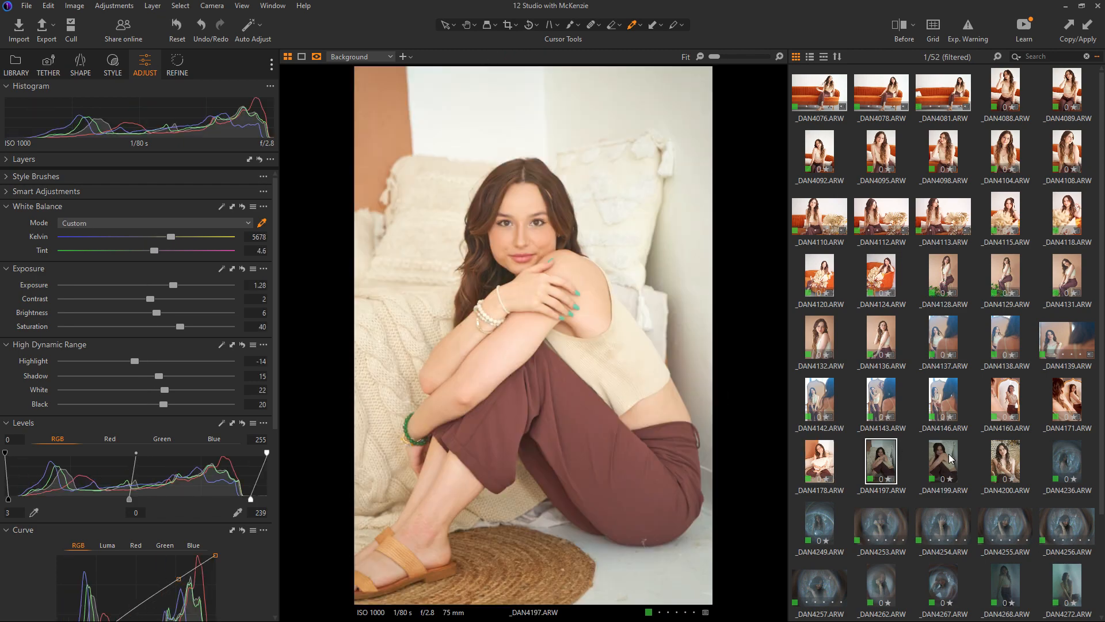
drag(131, 363, 120, 359)
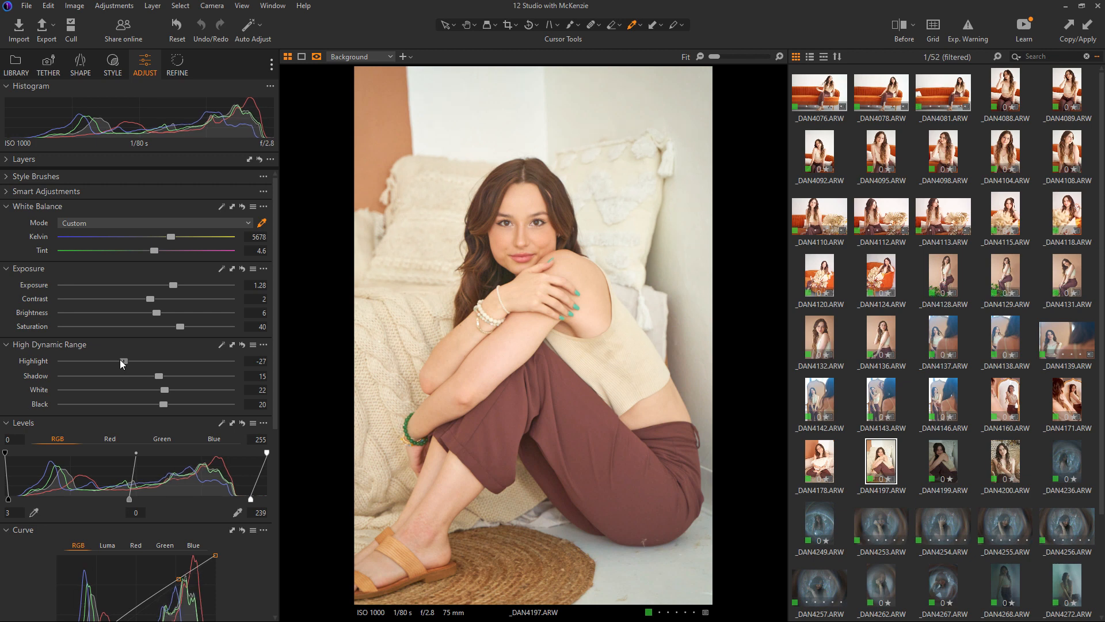
click(956, 460)
click(889, 465)
click(933, 461)
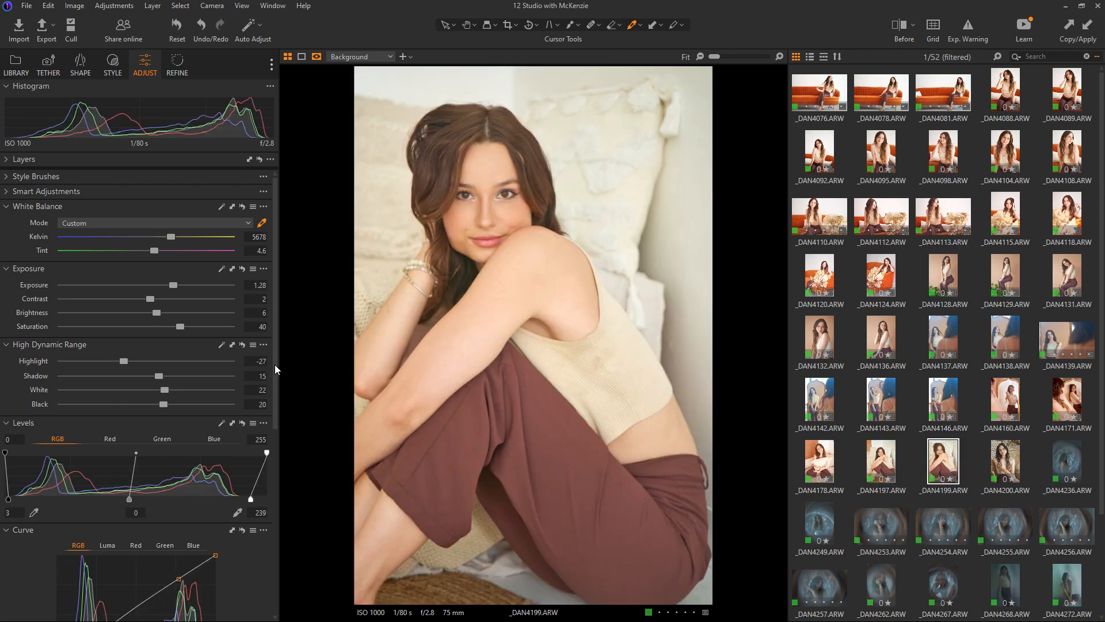
Step: Try _DAN4199's adjustments on the wicker-chair portrait _DAN4200, and undo them
click(999, 467)
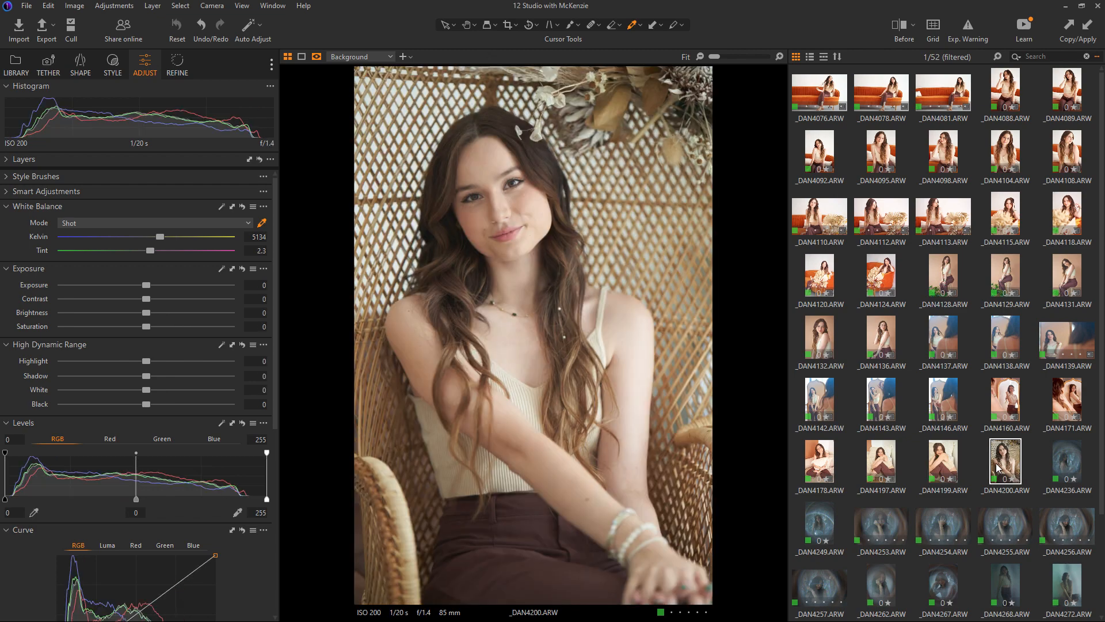
key(ctrl+shift+v)
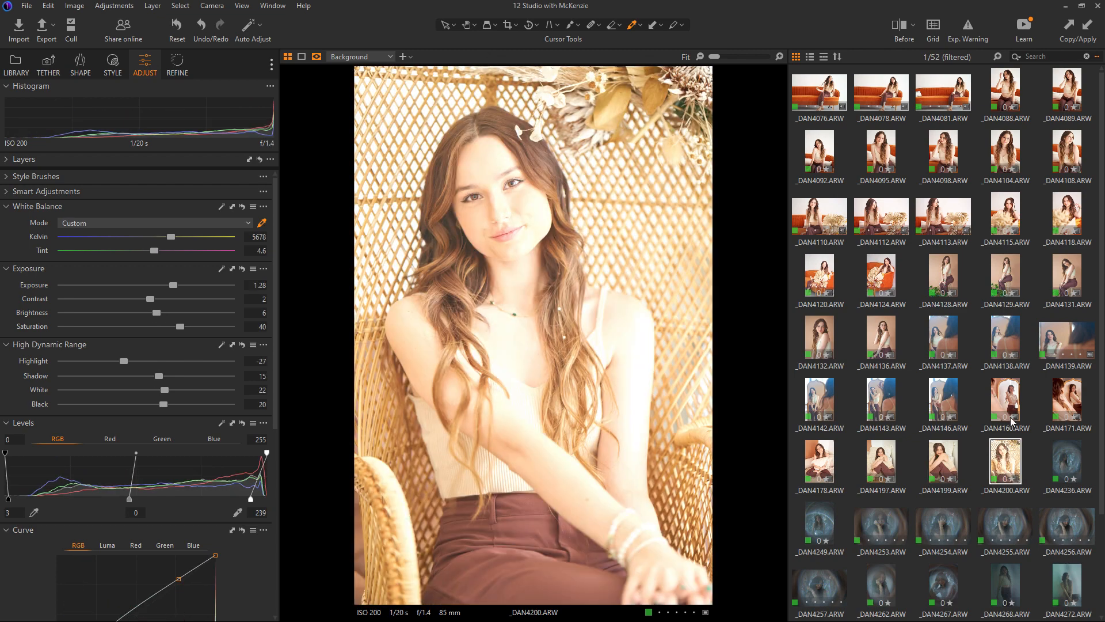
key(ctrl+z)
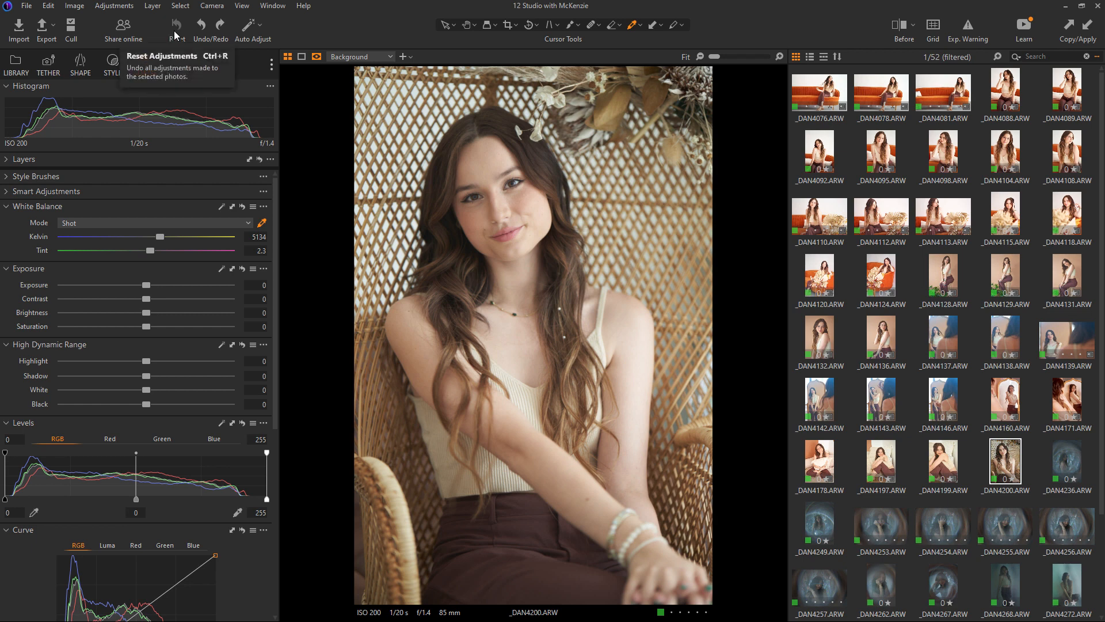
Step: Auto-adjust _DAN4200's white balance, warm it to 6038 Kelvin, and set Exposure 0.44, Contrast 2, Brightness 4 and Saturation 18
click(220, 207)
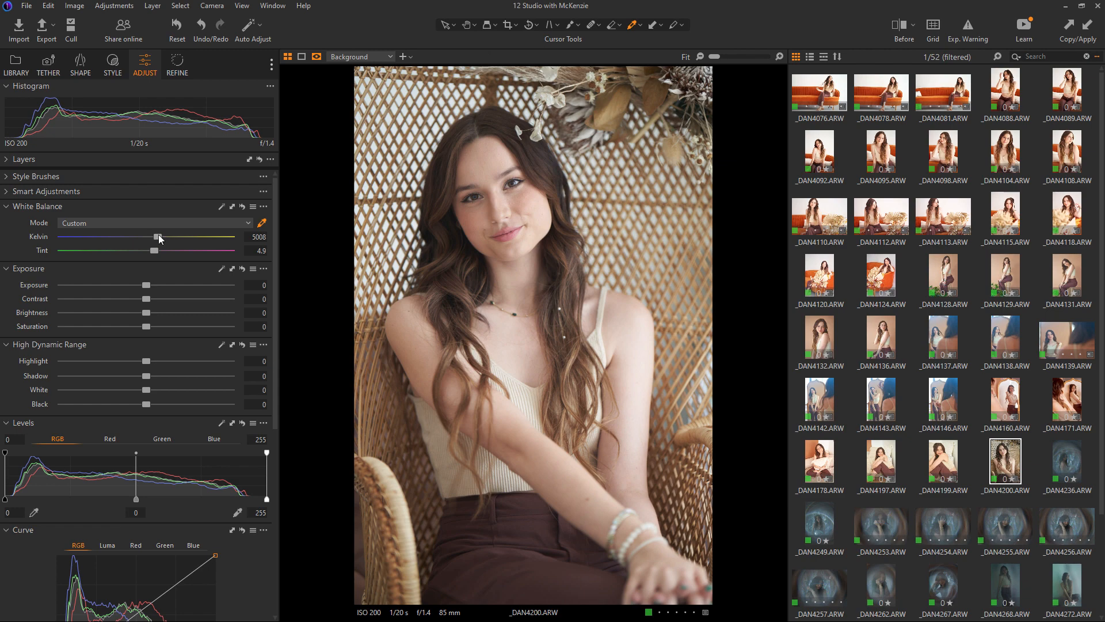
drag(159, 236, 176, 238)
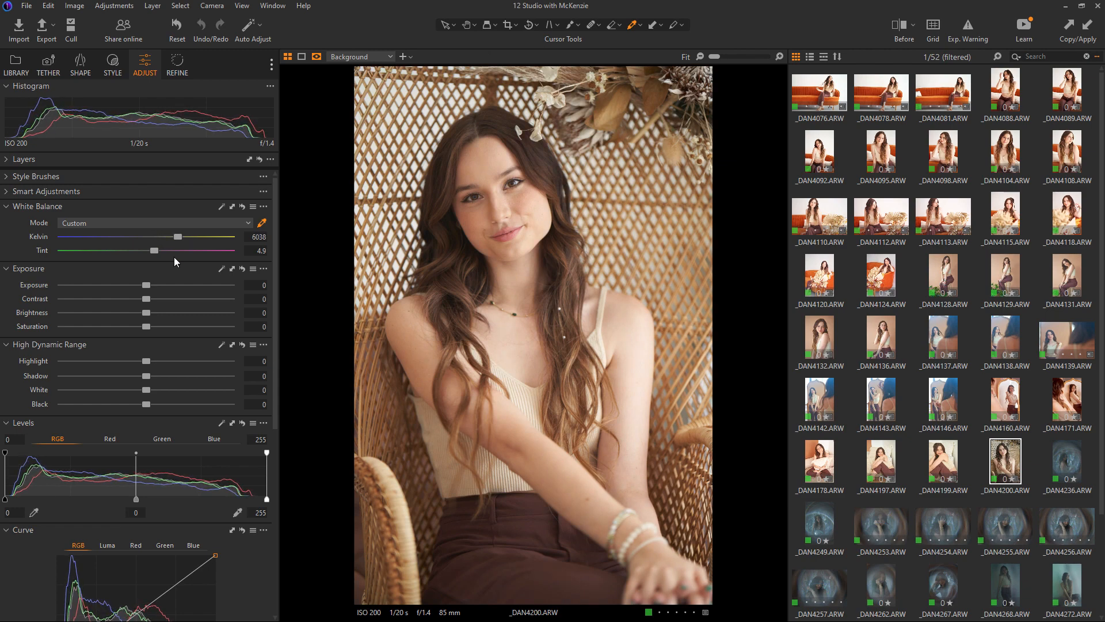
mouse_move(150, 284)
mouse_down()
mouse_move(158, 314)
mouse_move(156, 285)
mouse_up()
mouse_move(146, 326)
mouse_down()
mouse_move(163, 324)
mouse_move(154, 315)
mouse_up()
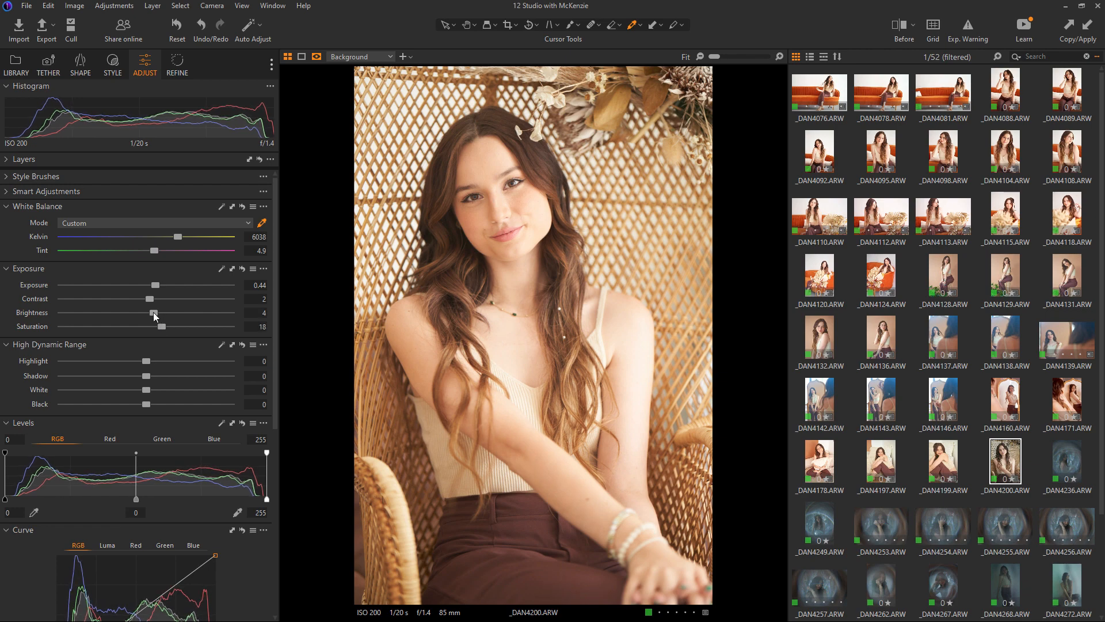
Step: Set _DAN4200's Highlight to -23, Shadow to 4, White to 7 and Black to 8, and its RGB Levels input points to 9 and 243
click(139, 362)
mouse_move(145, 376)
mouse_down()
mouse_move(157, 404)
mouse_move(128, 364)
mouse_up()
drag(151, 404, 154, 404)
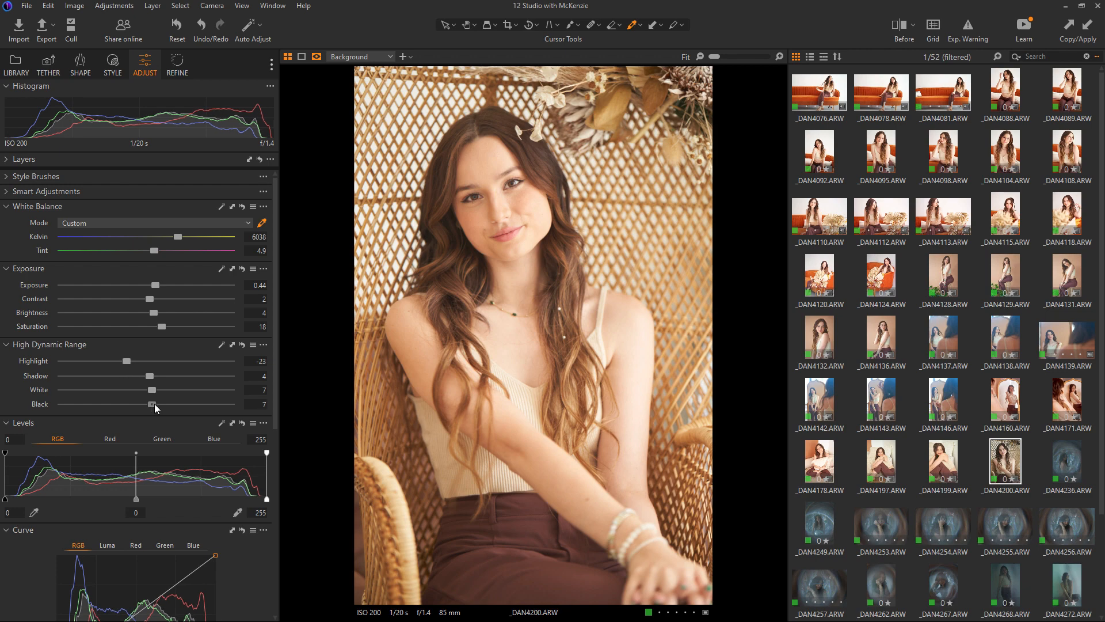
drag(267, 499, 257, 499)
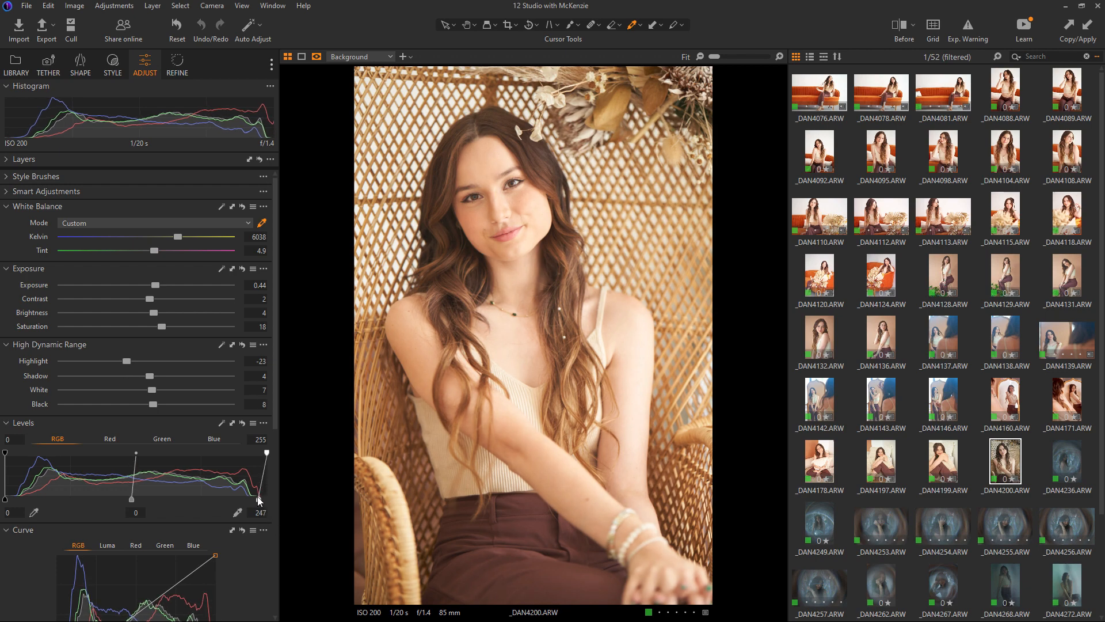
drag(10, 497, 14, 499)
drag(256, 499, 253, 500)
Step: Brighten _DAN4200's RGB curve with a raised point in the highlights and another in the shadows
scroll(272, 424, down, 3)
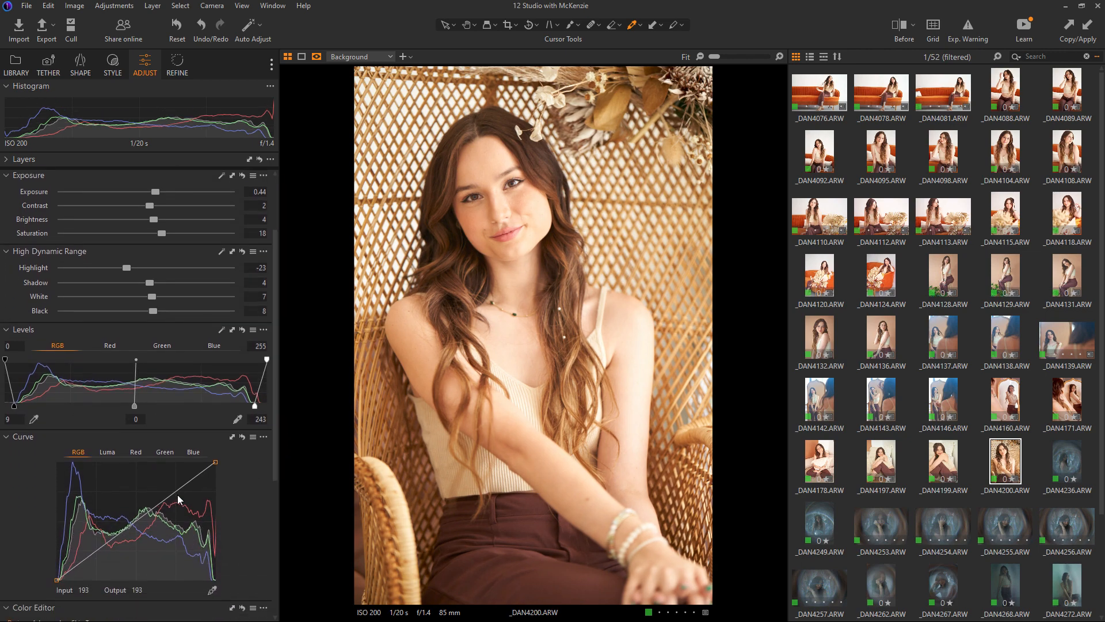
drag(177, 489, 178, 486)
drag(96, 550, 94, 545)
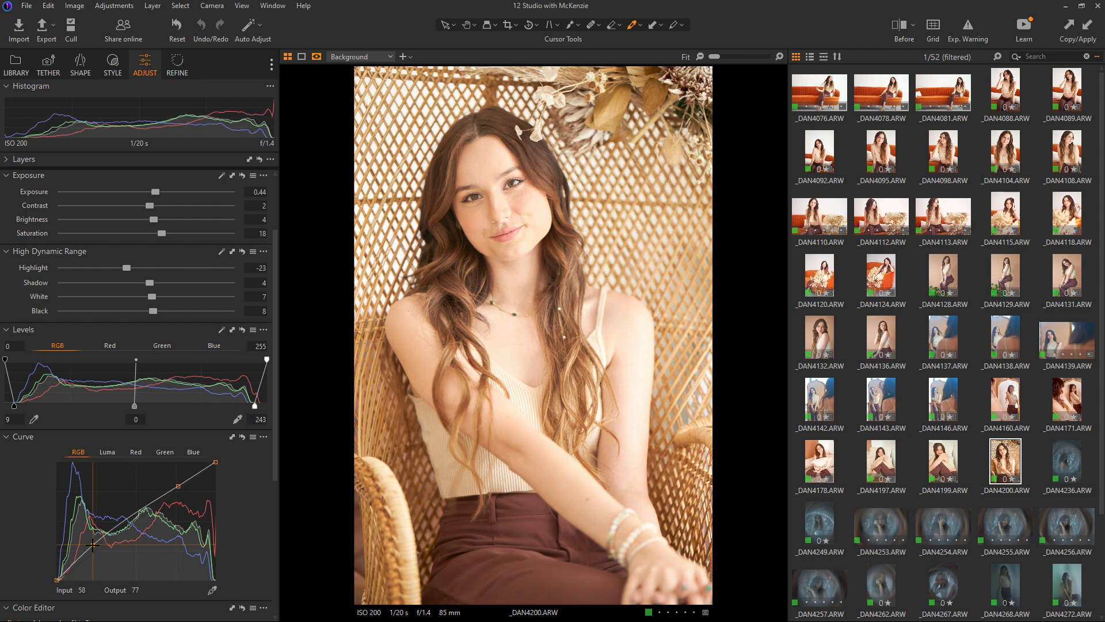
drag(178, 487, 178, 485)
drag(92, 542, 95, 542)
Step: Refine _DAN4200's dynamic range to Highlight -21, Shadow 12, White 9 and Black 4
scroll(276, 447, up, 3)
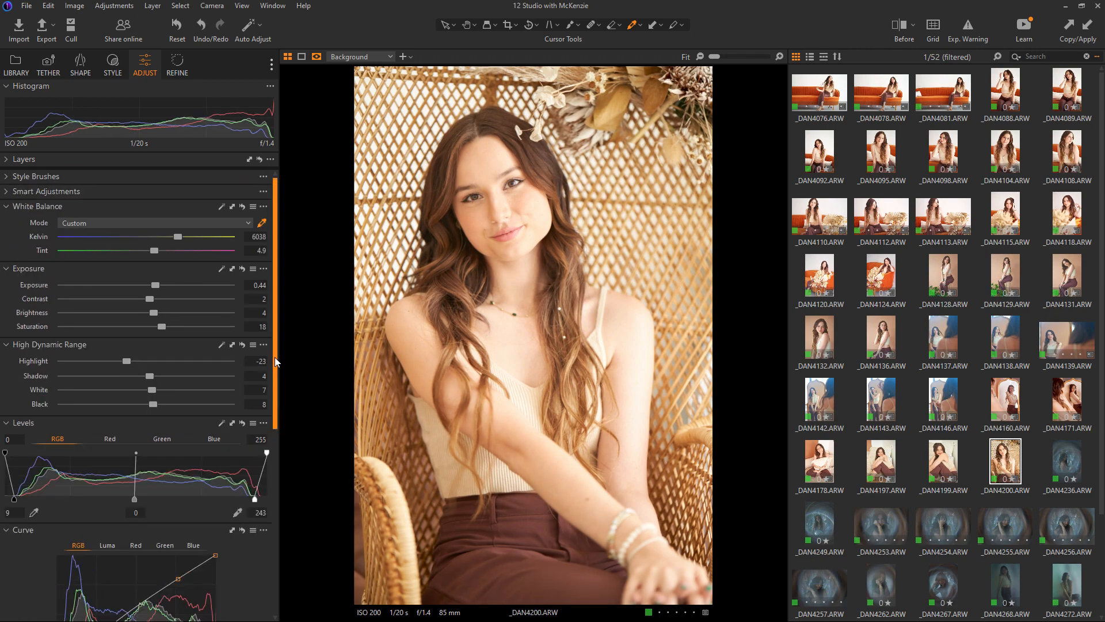
mouse_move(151, 390)
mouse_down()
mouse_move(155, 376)
mouse_move(148, 405)
mouse_up()
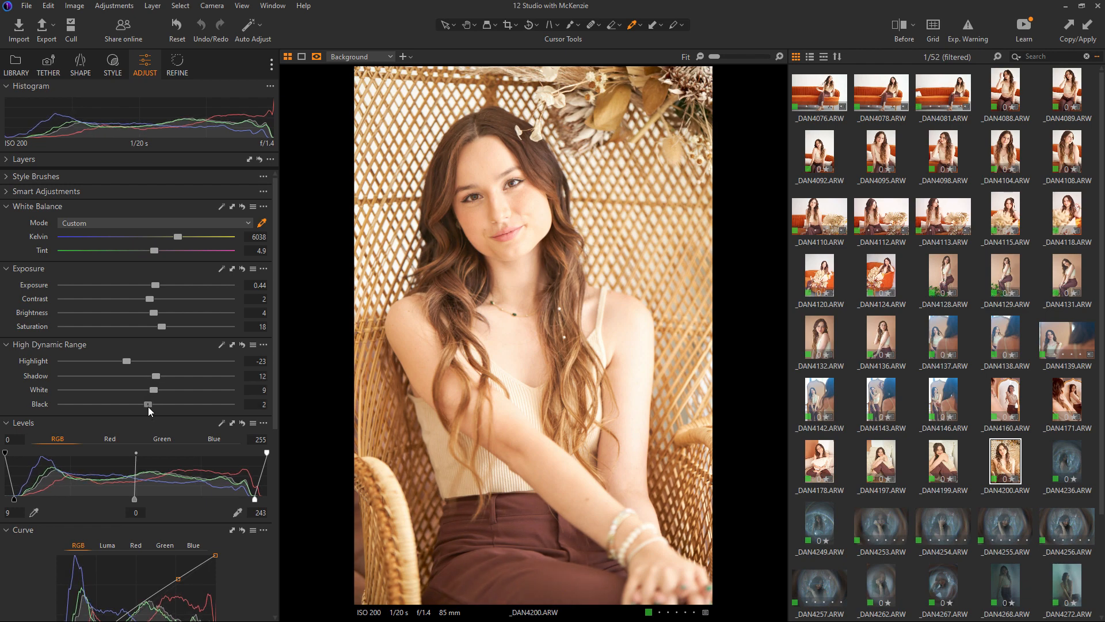
drag(126, 359, 127, 360)
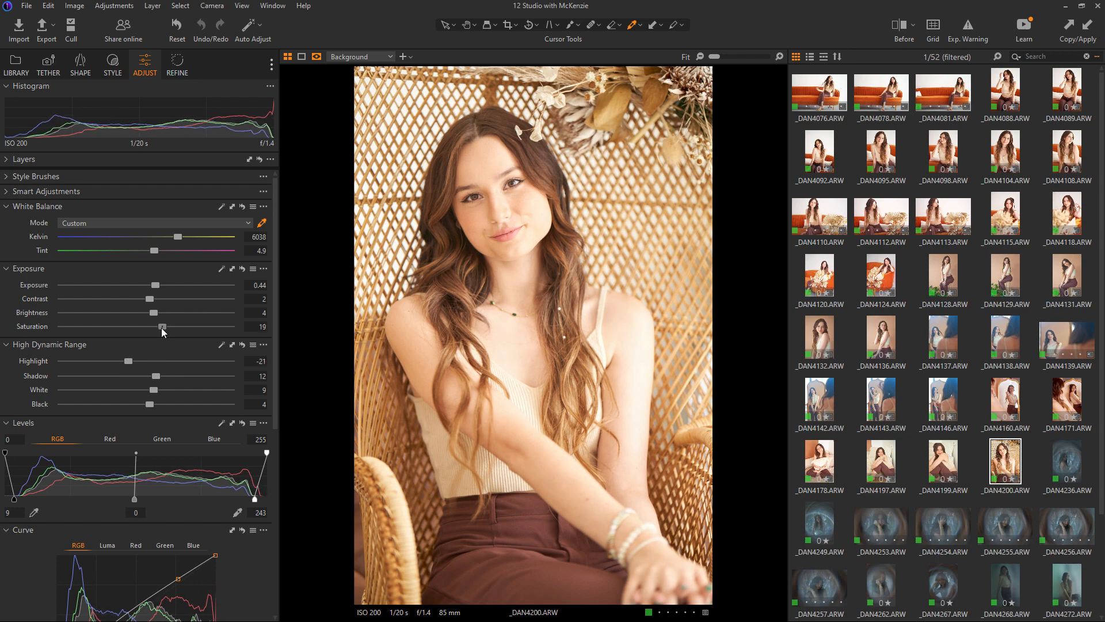
Step: Set _DAN4200's Brightness to 6, Exposure to 0.33, Saturation to 15, white balance to 6067 Kelvin and Highlight to -40
mouse_move(162, 327)
mouse_down()
mouse_move(157, 314)
mouse_move(163, 326)
mouse_up()
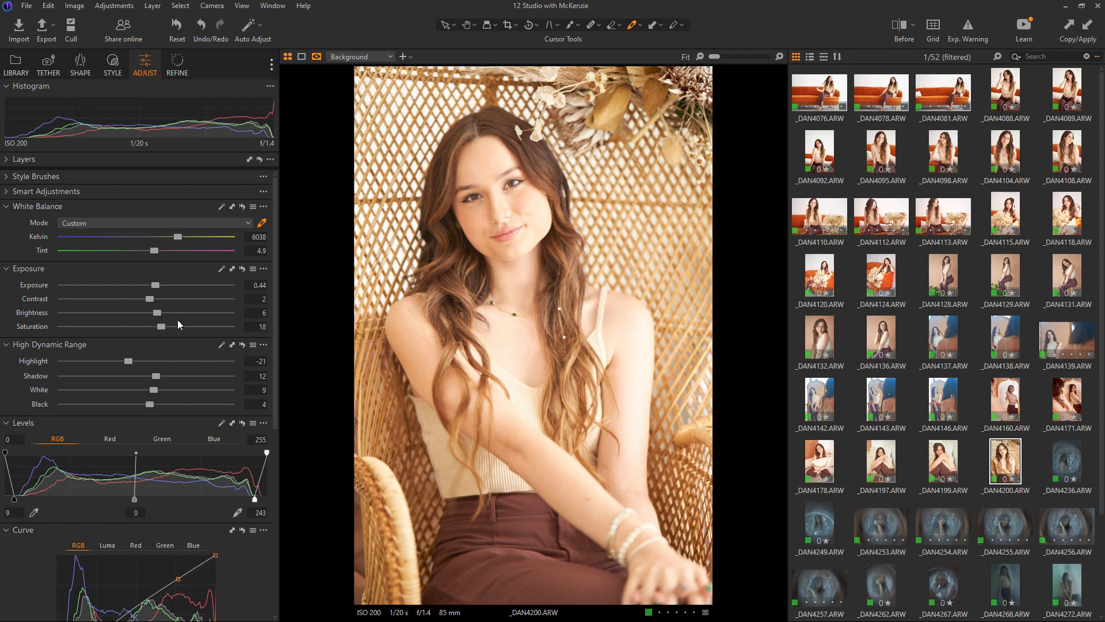
drag(154, 285, 153, 285)
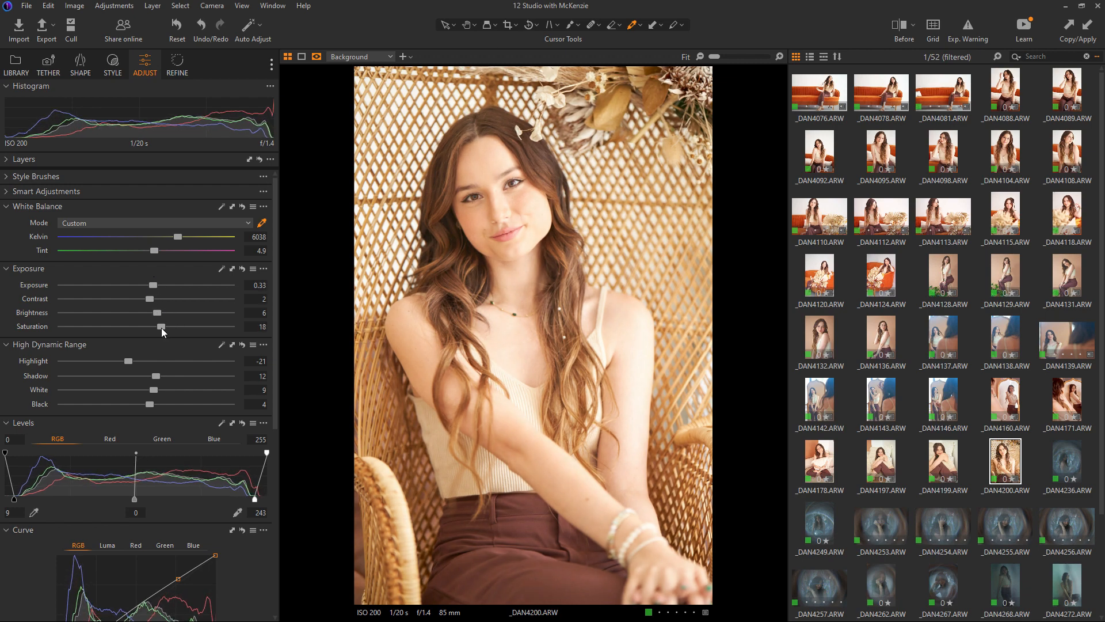
drag(161, 327, 158, 329)
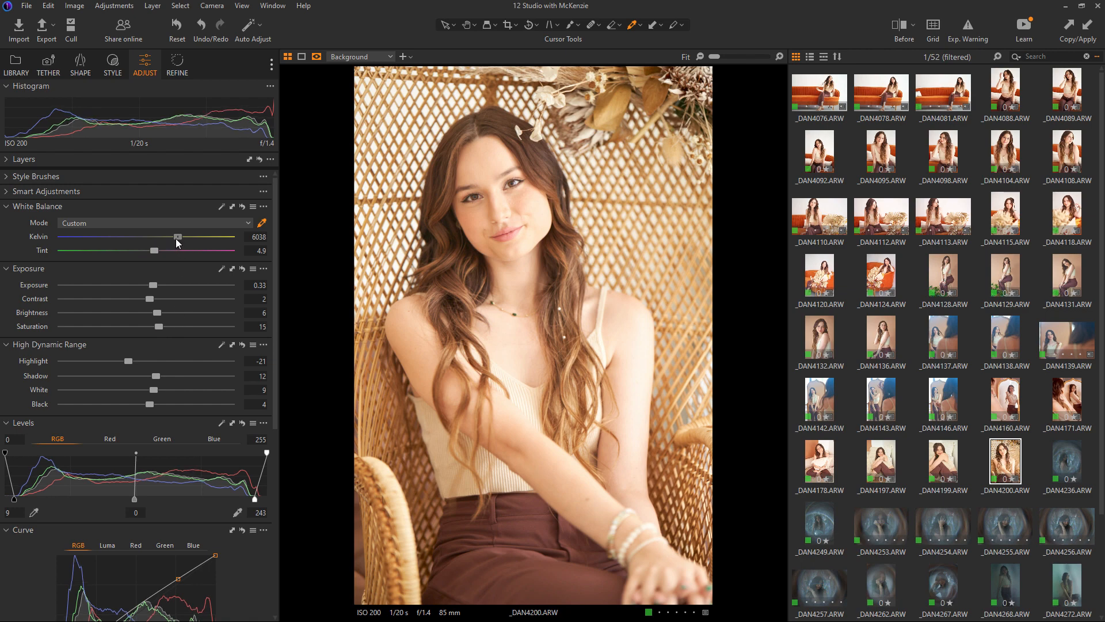
drag(178, 237, 178, 238)
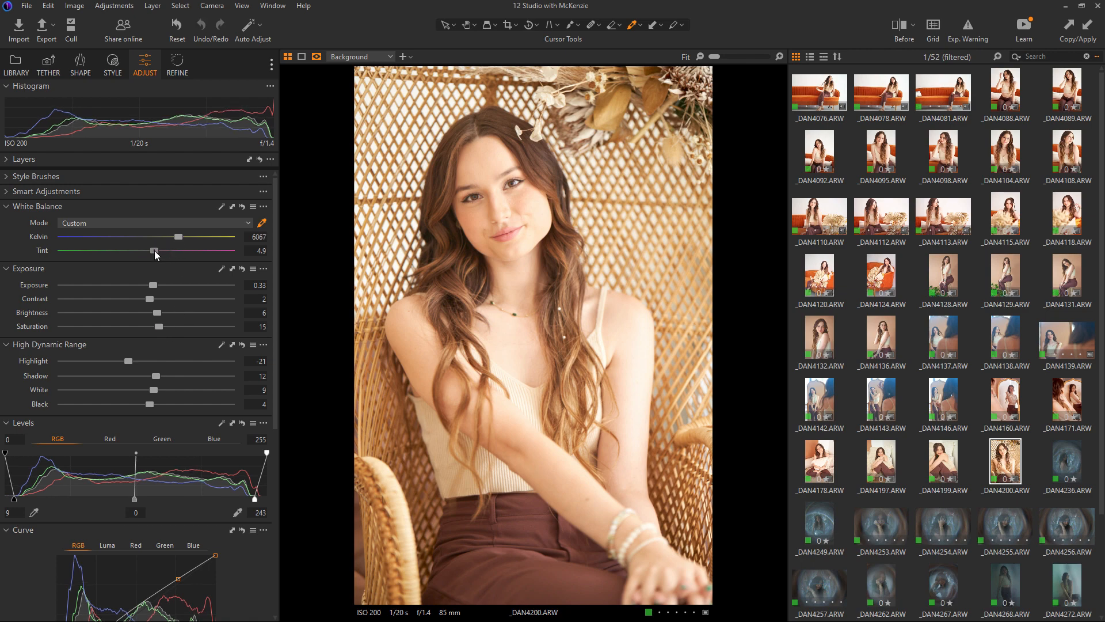
drag(126, 361, 112, 363)
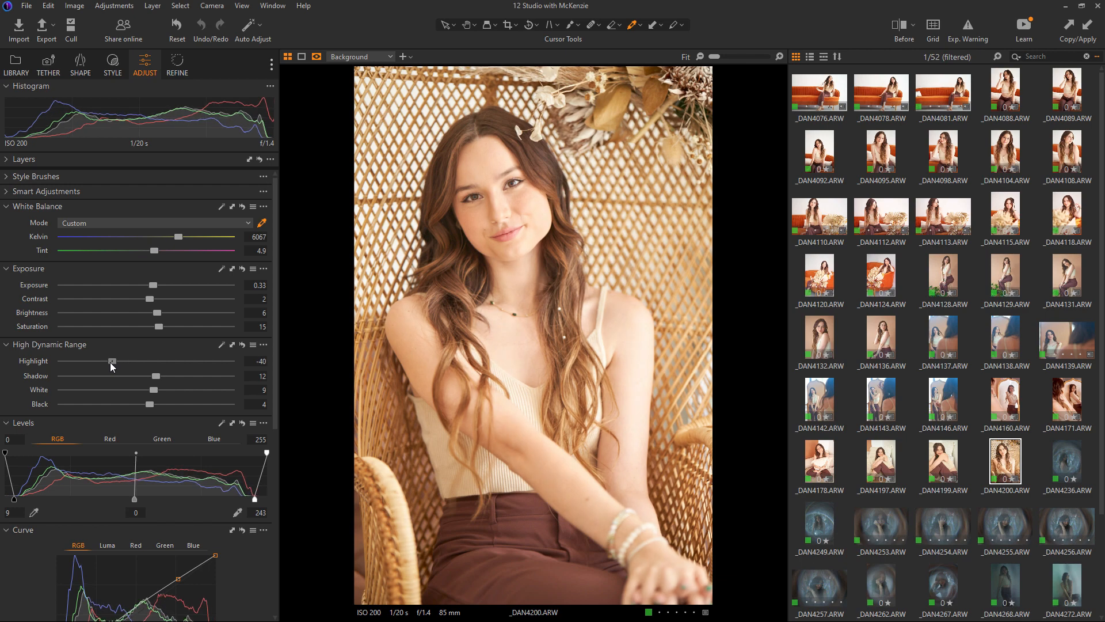
Step: Compare _DAN4200 before and after its edits by sliding the split view across the portrait
click(899, 26)
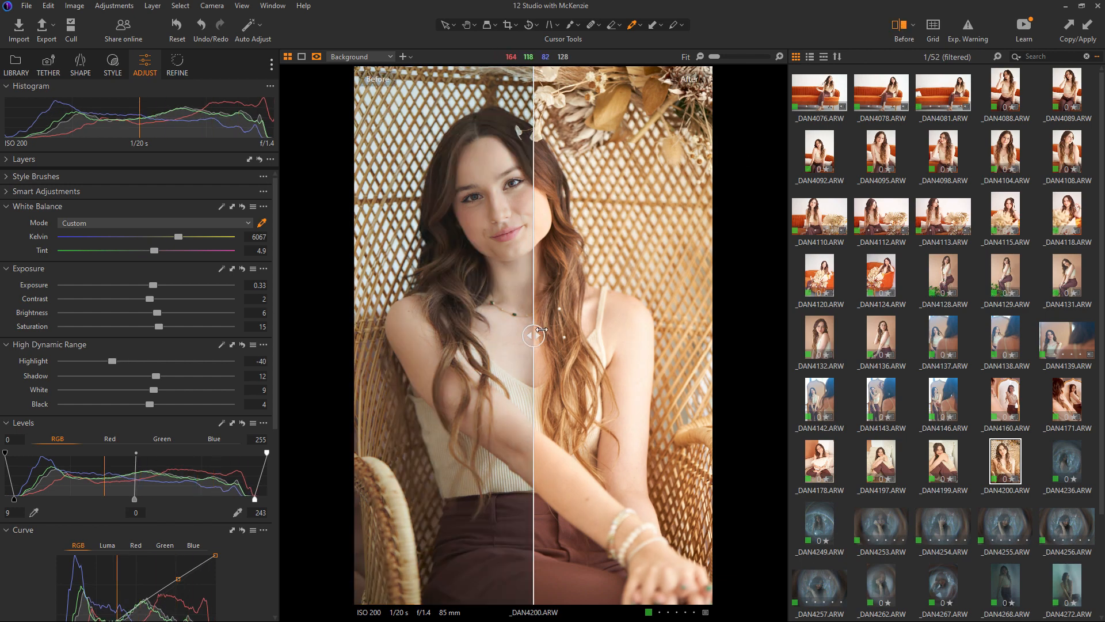
drag(532, 335, 430, 323)
click(901, 25)
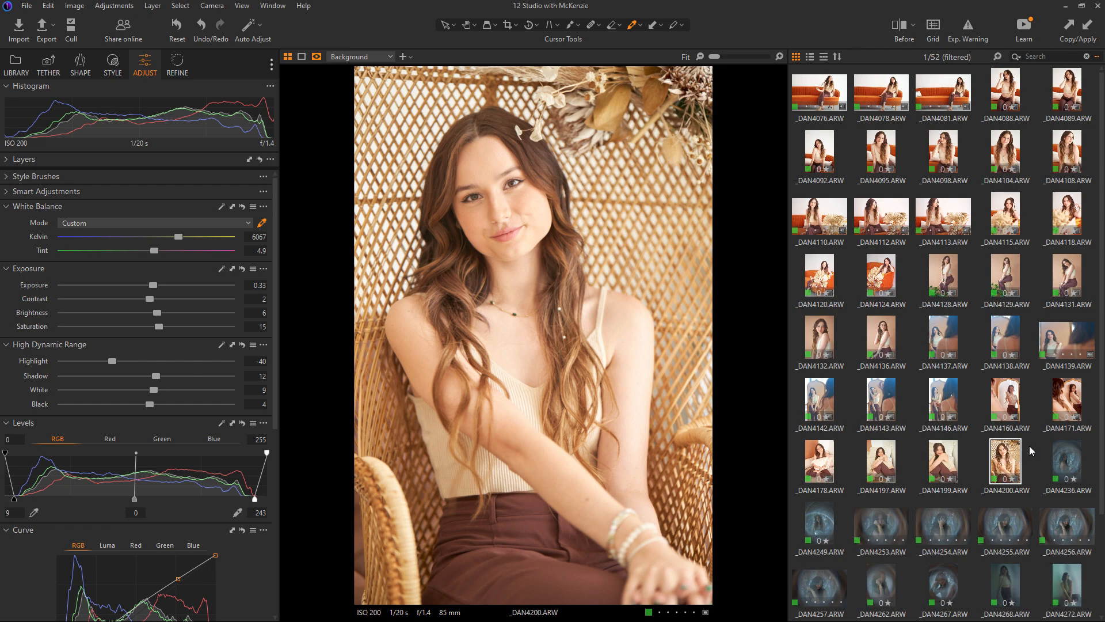
scroll(1018, 452, down, 2)
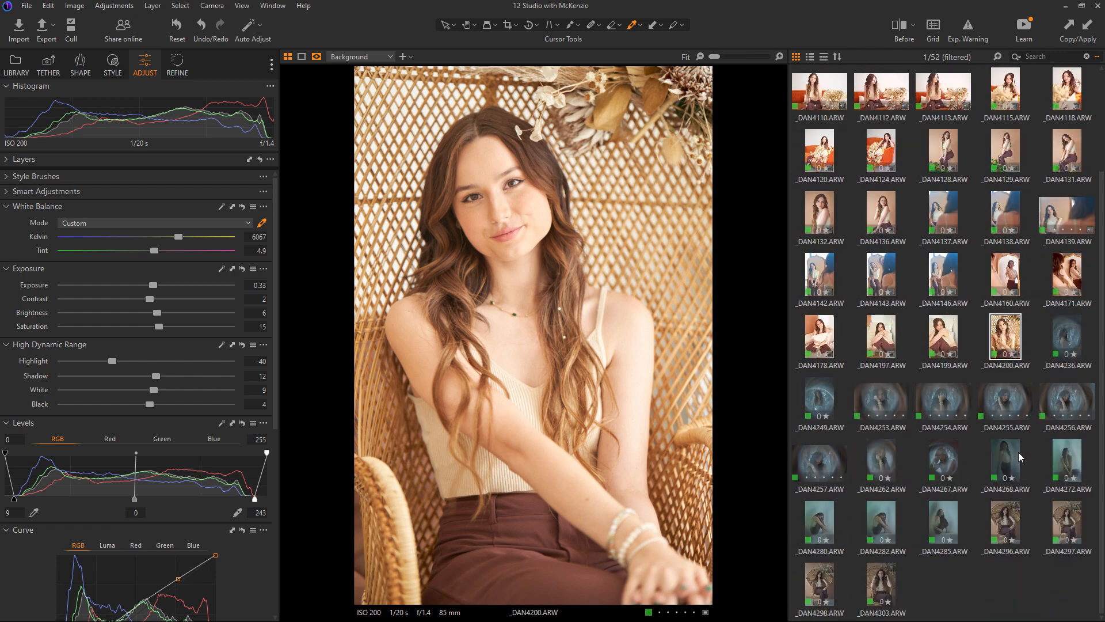